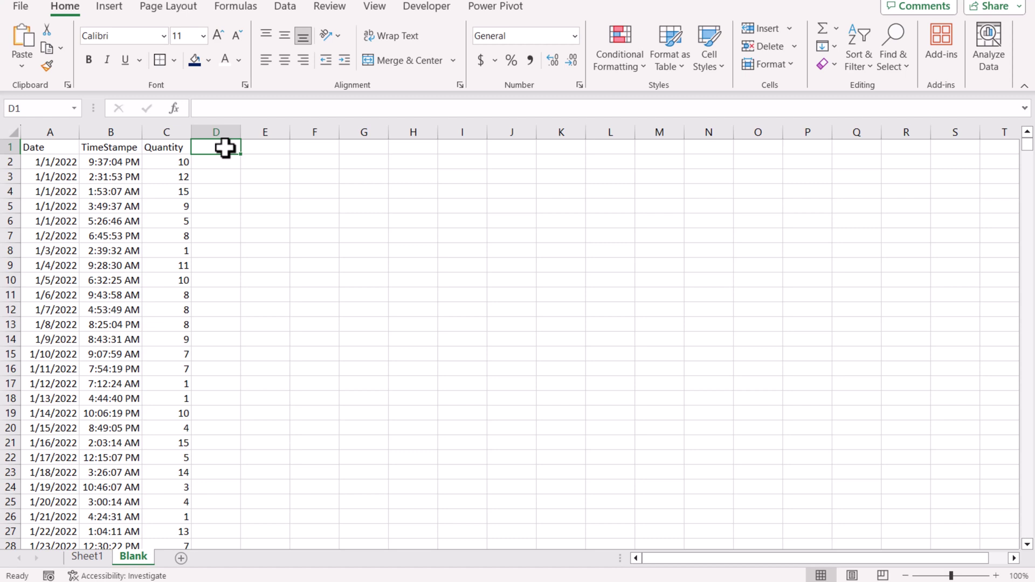
Step: Head column D 'day' and fill it down with =TEXT(A2,"ddd") weekday abbreviations
text(day)
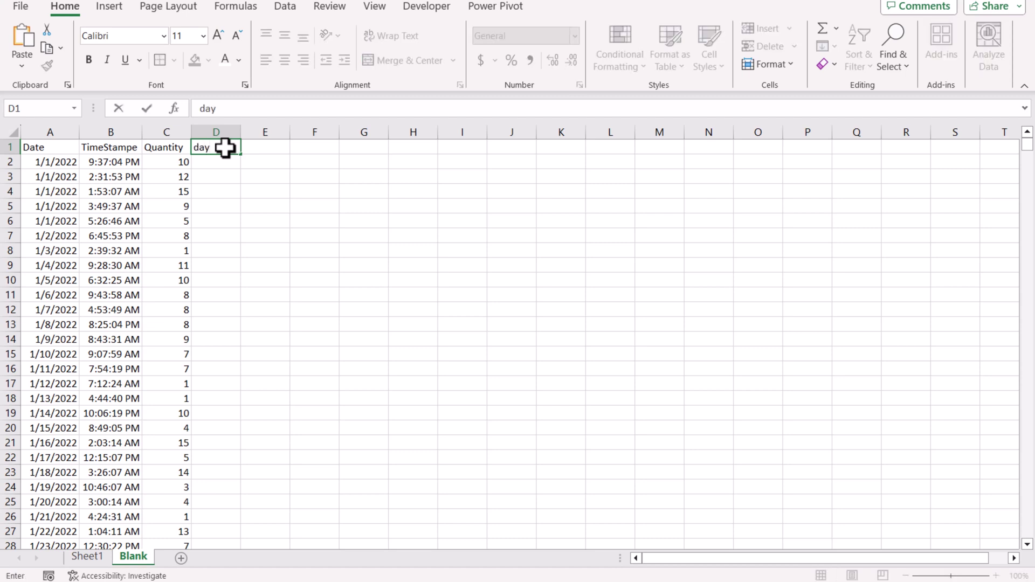
key(Return)
text(=text()
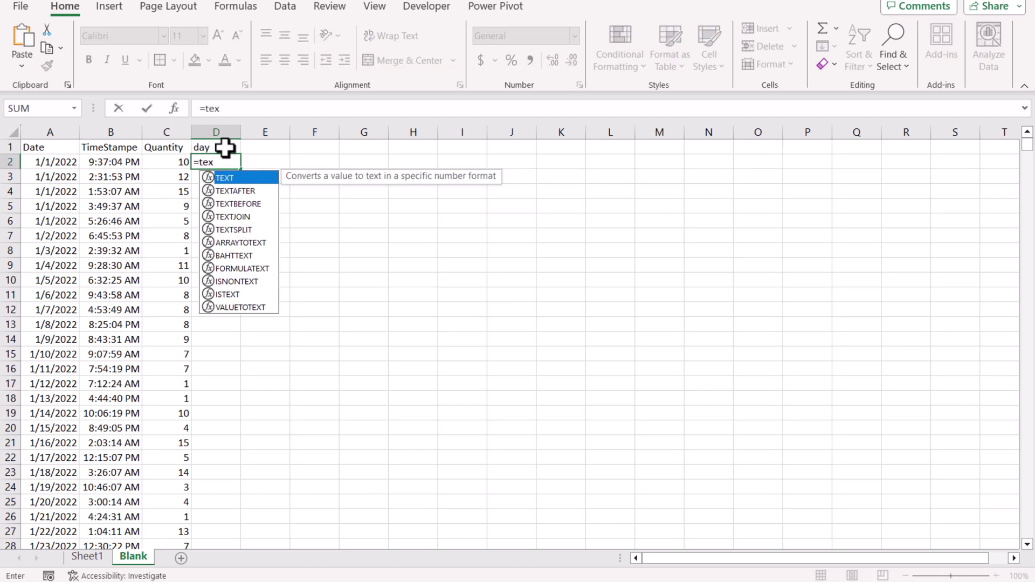
click(42, 160)
text(,)
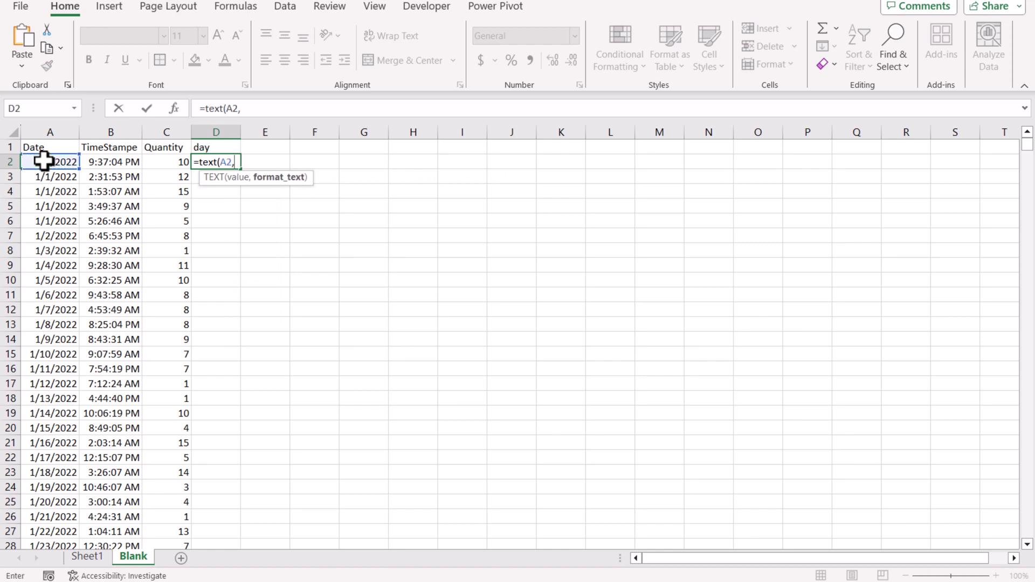
text("ddd"))
key(ctrl+Return)
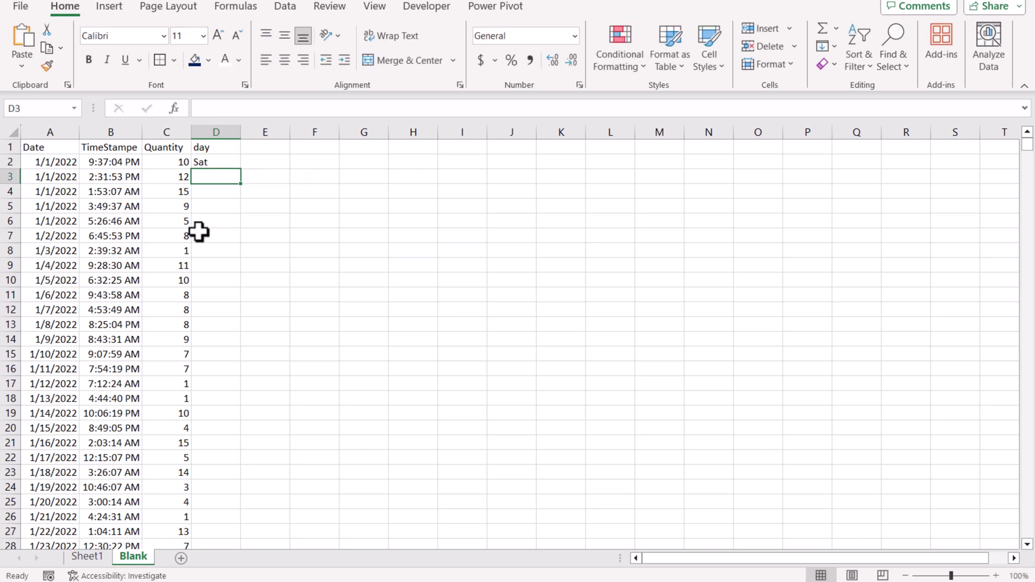
double_click(241, 170)
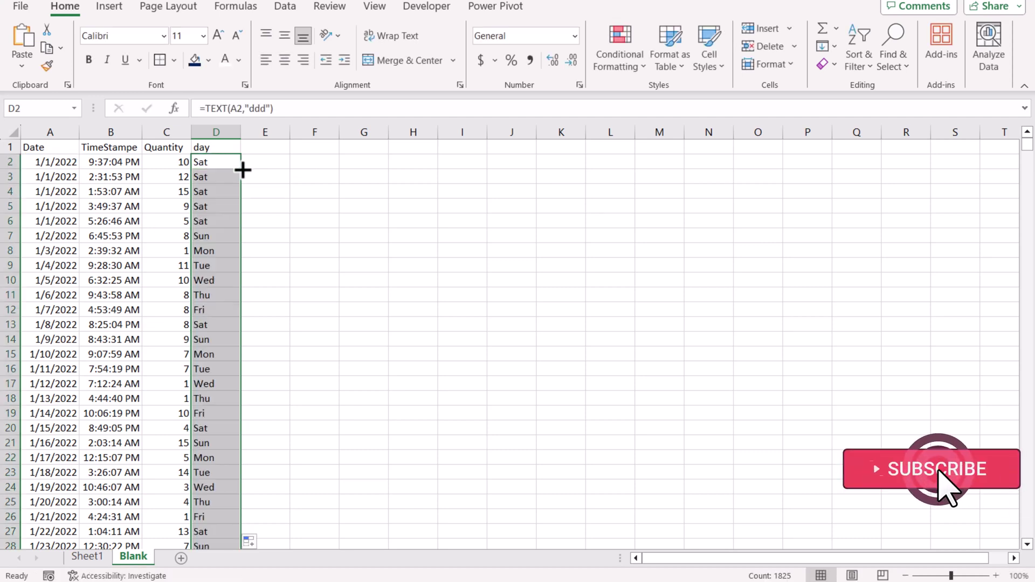
click(364, 220)
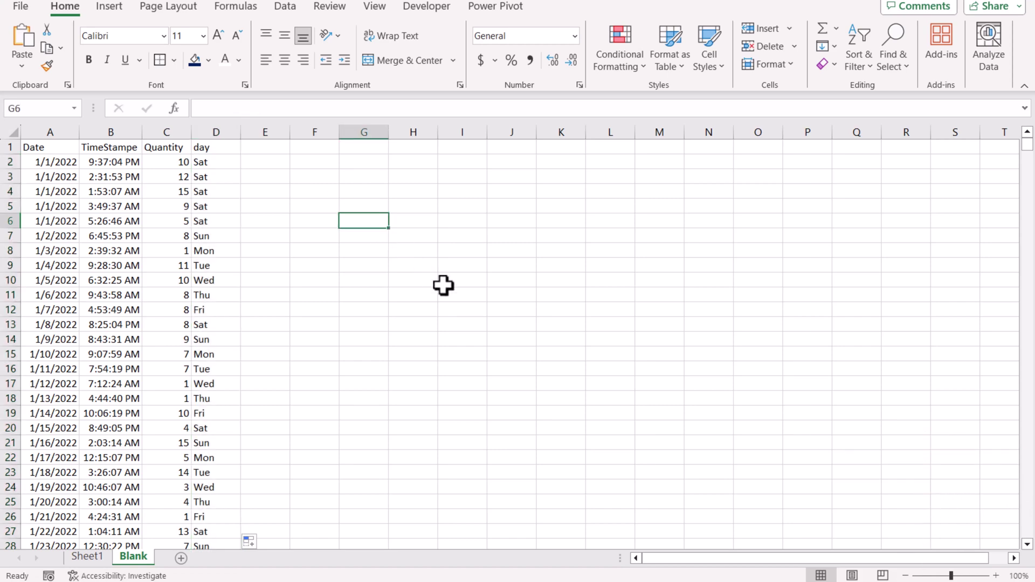
Step: Enter =LET(_hour,SEQUENCE(15,1,9,1),_hour) in G6 across two lines to spill hours 9–23
text(=)
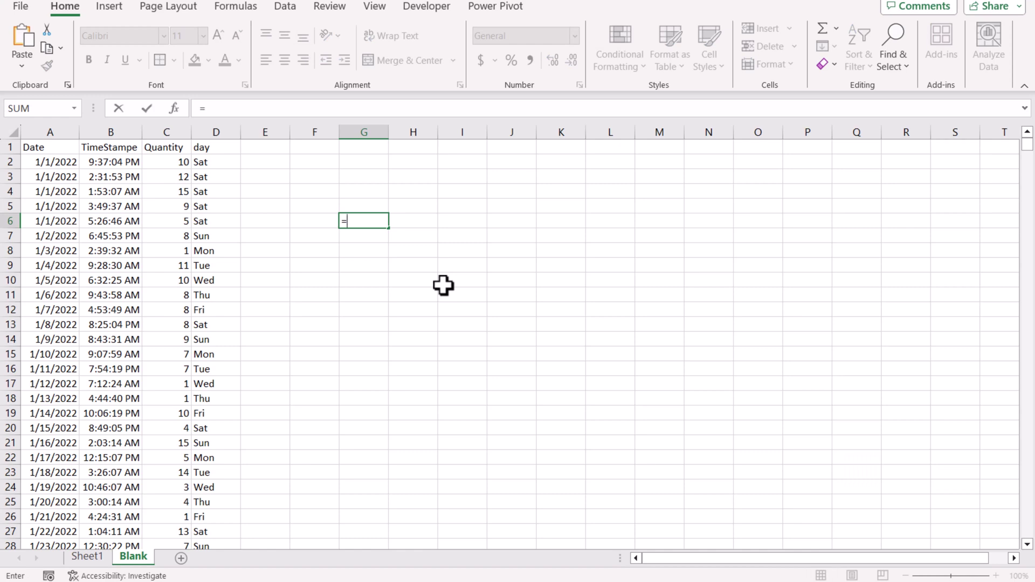
text(let()
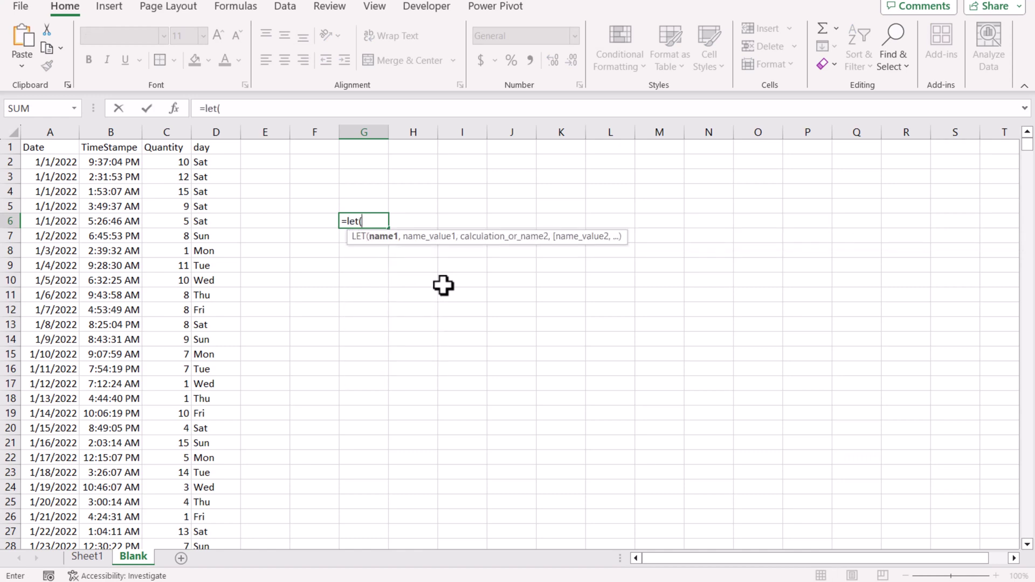
text(_hour,)
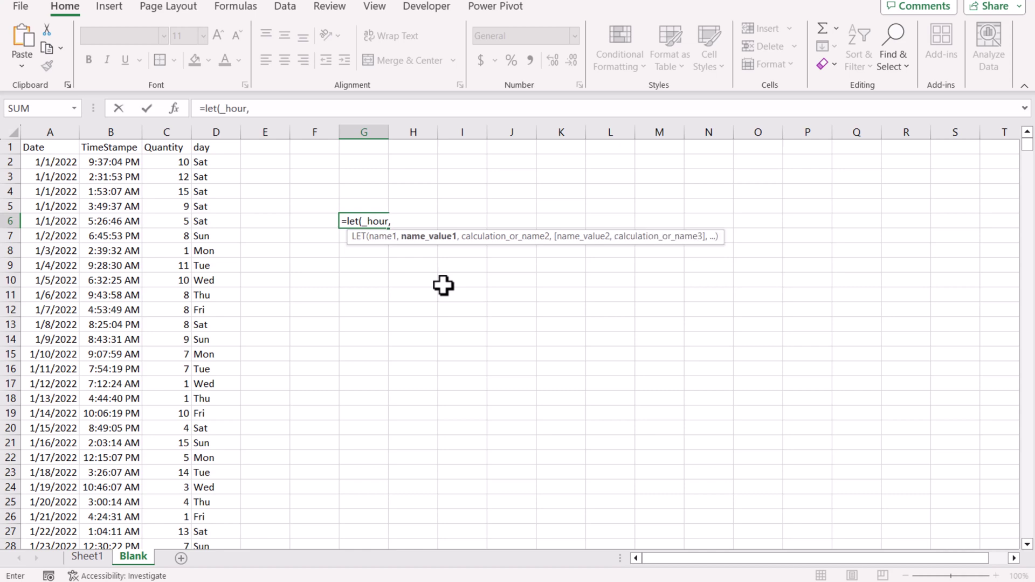
text(seq)
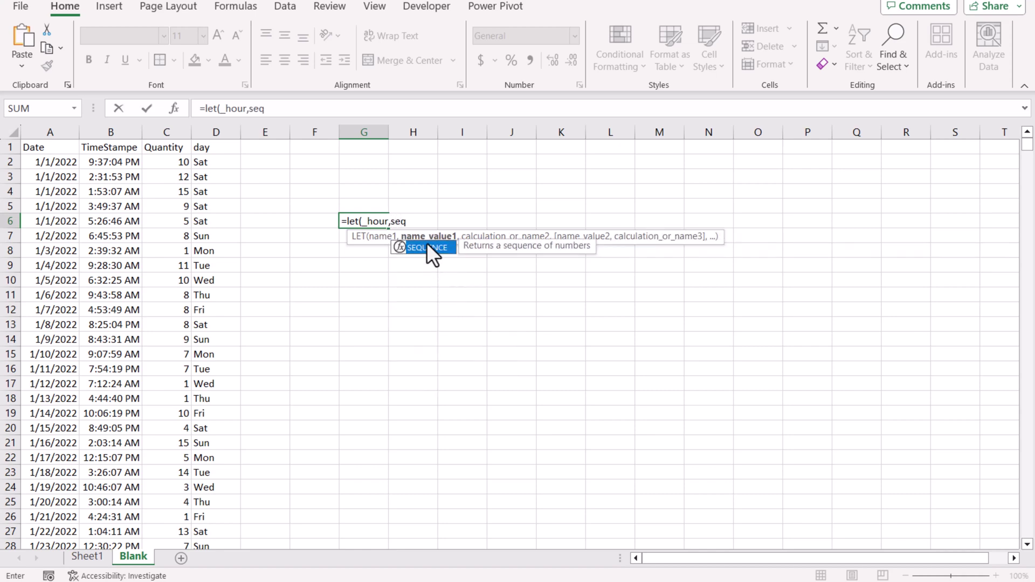
double_click(426, 247)
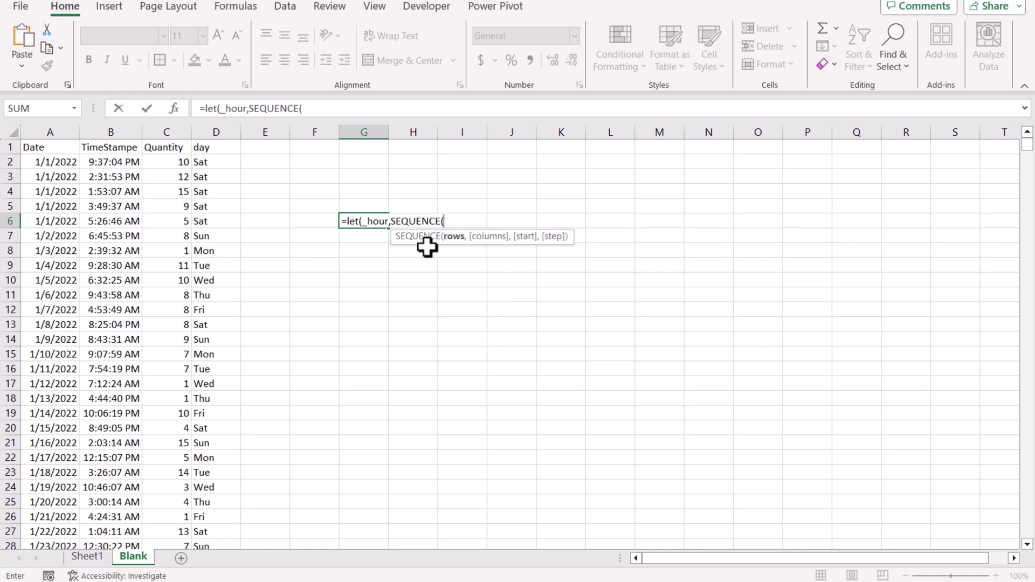
text(15)
text(,1,)
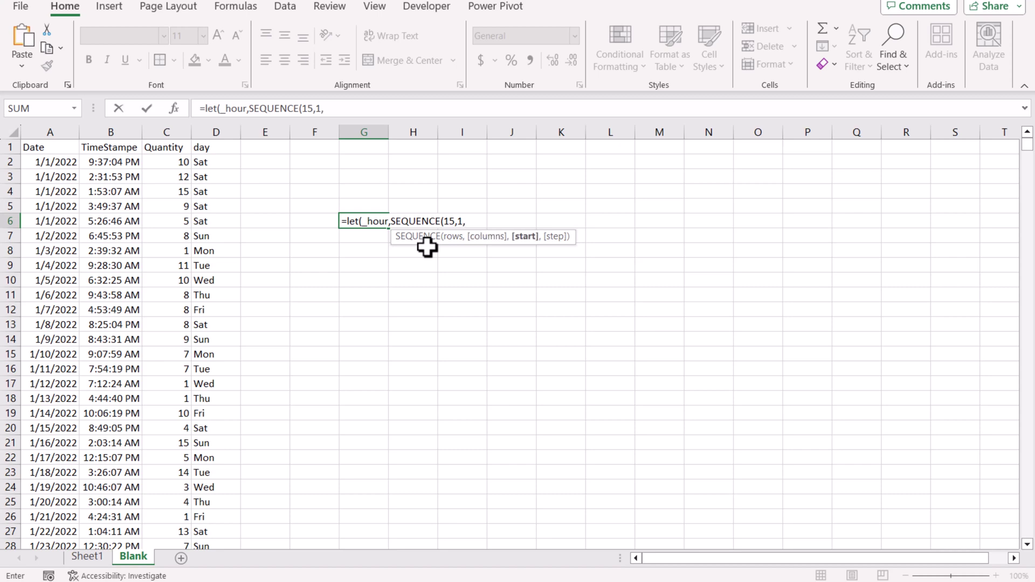
text(9,1))
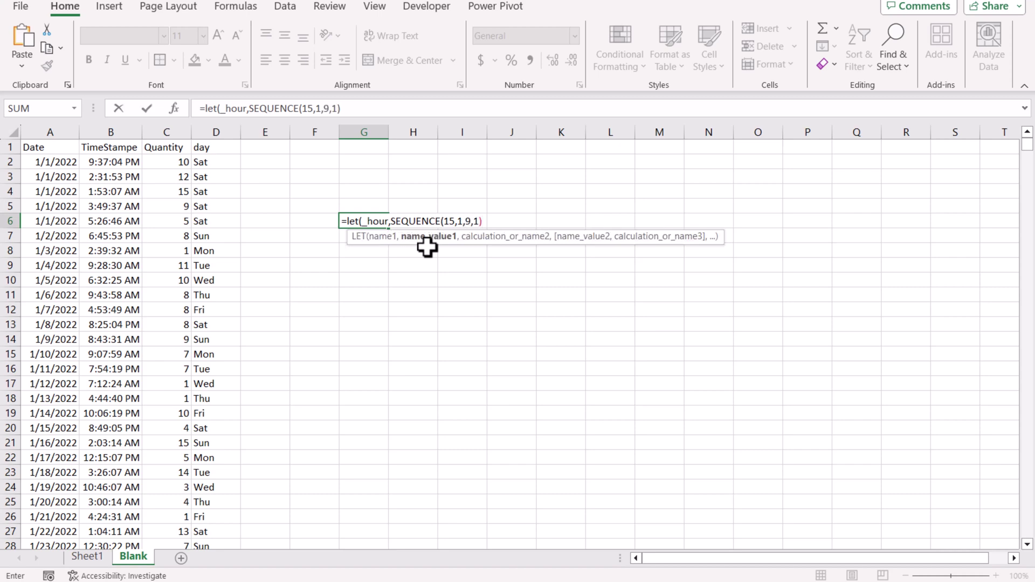
text(,)
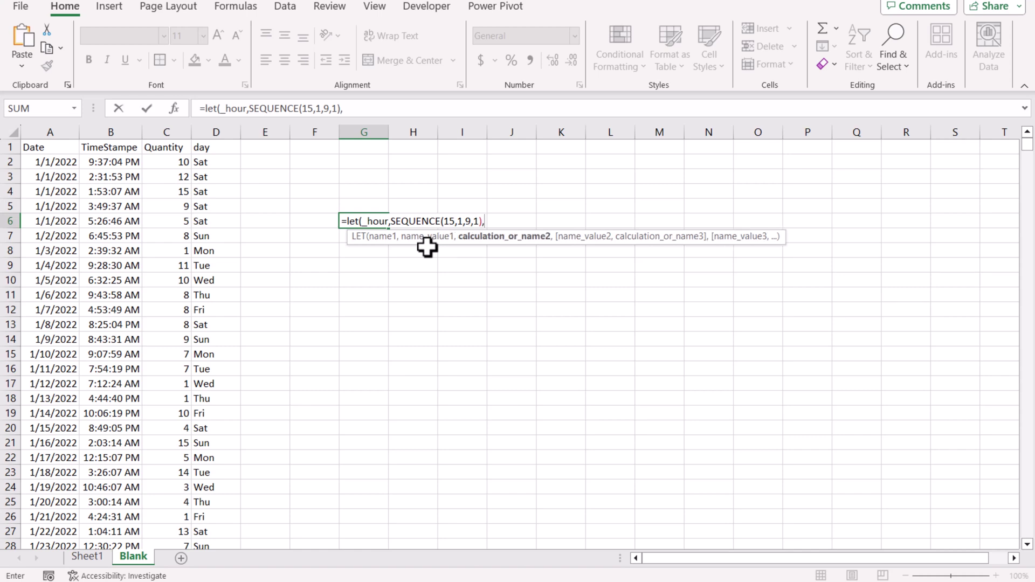
key(alt+Return)
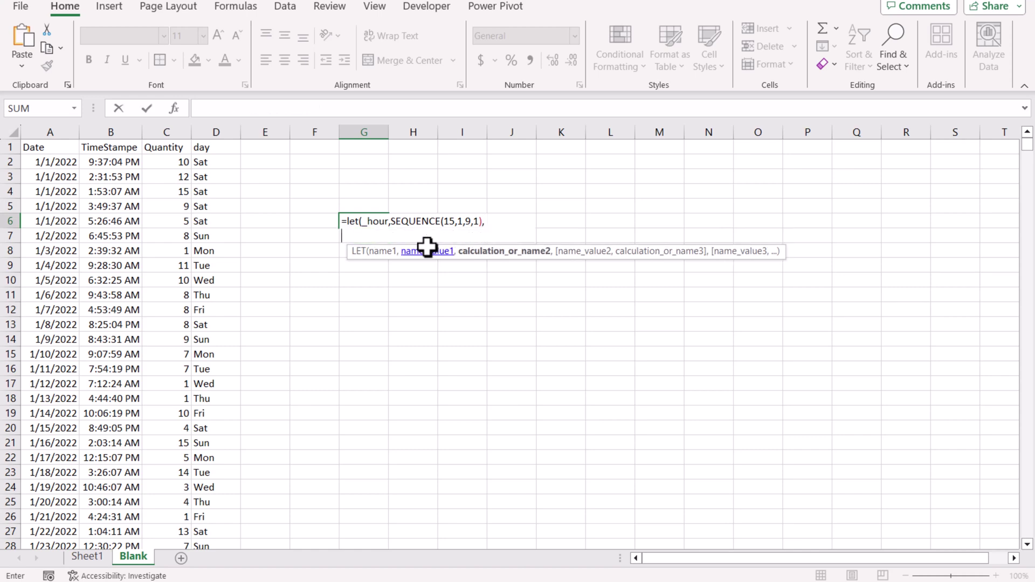
text(_hour))
key(Return)
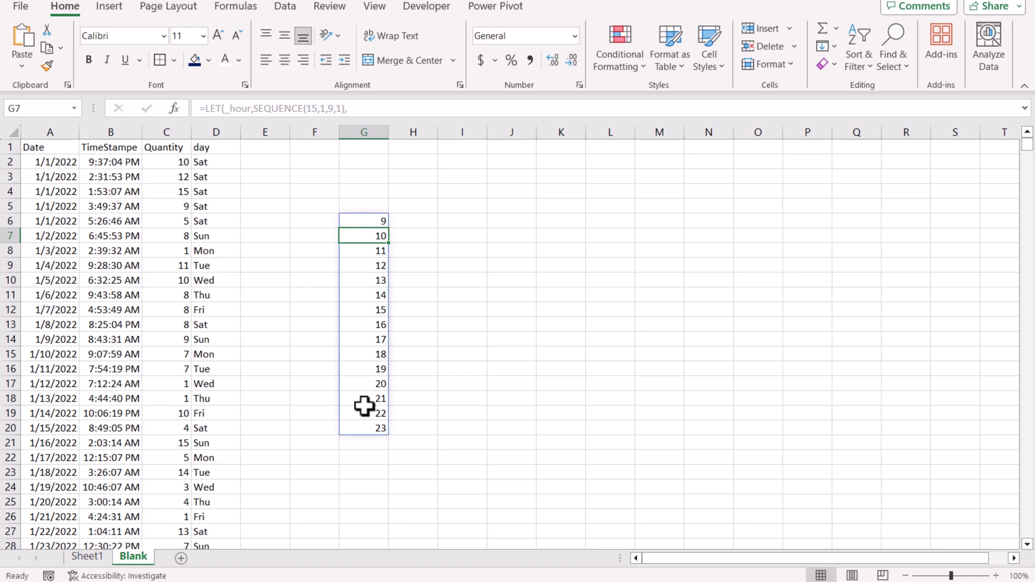
Step: Extend the LET formula with St,TIME(_hour,0,0) and return St
click(363, 218)
click(370, 108)
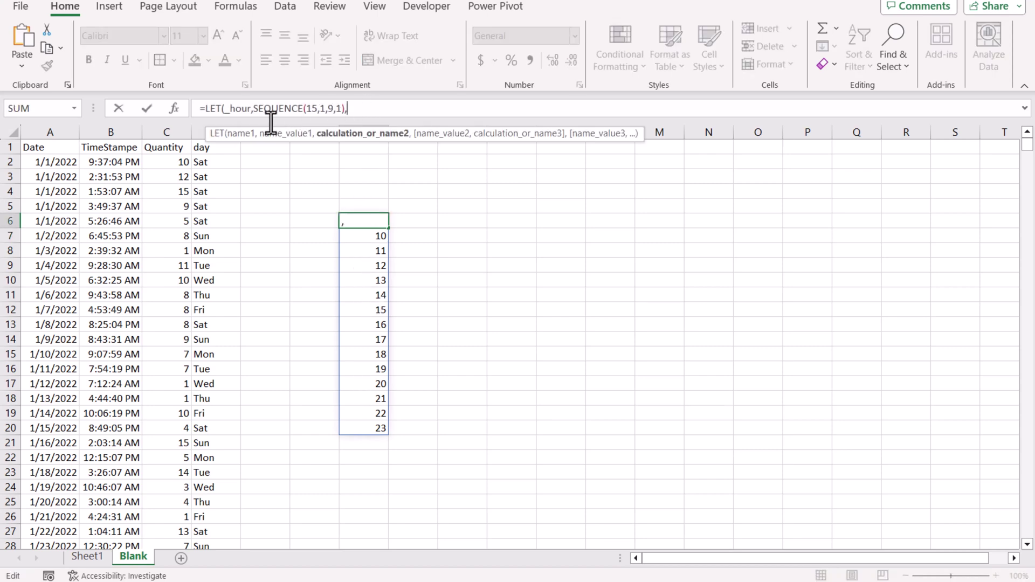
key(alt+Return)
text(St,)
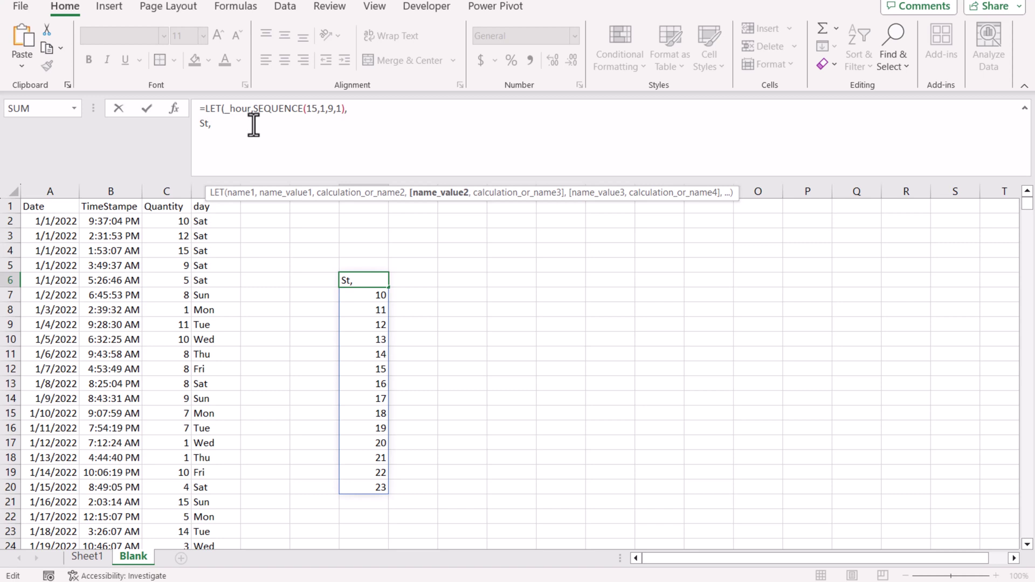
text(time()
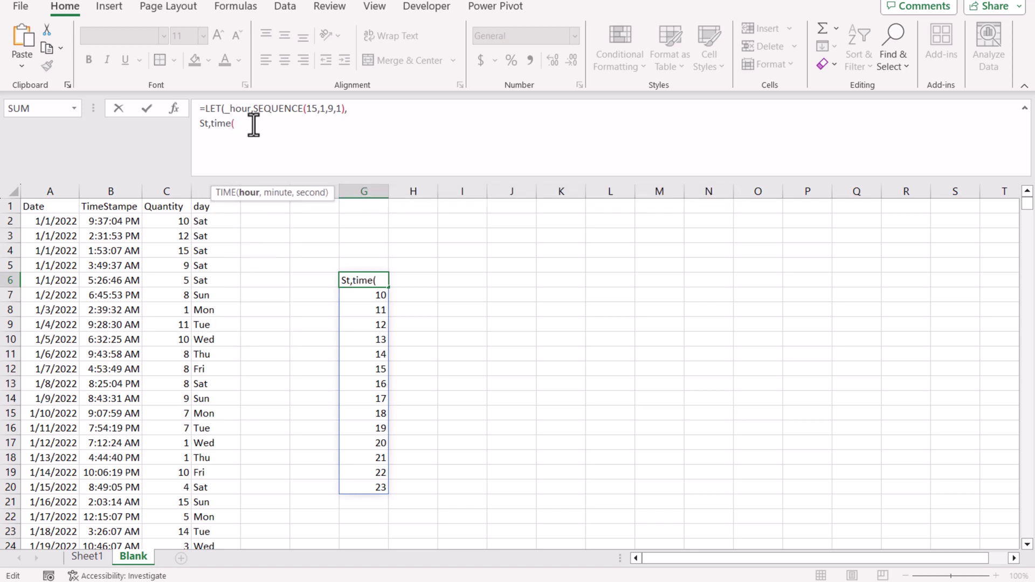
text(_hour,0,)
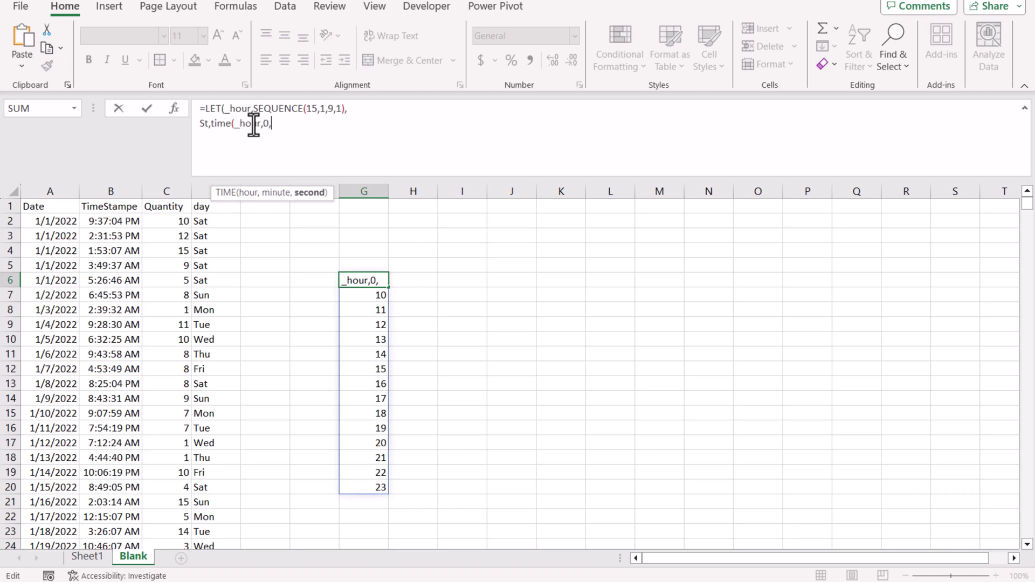
text(0))
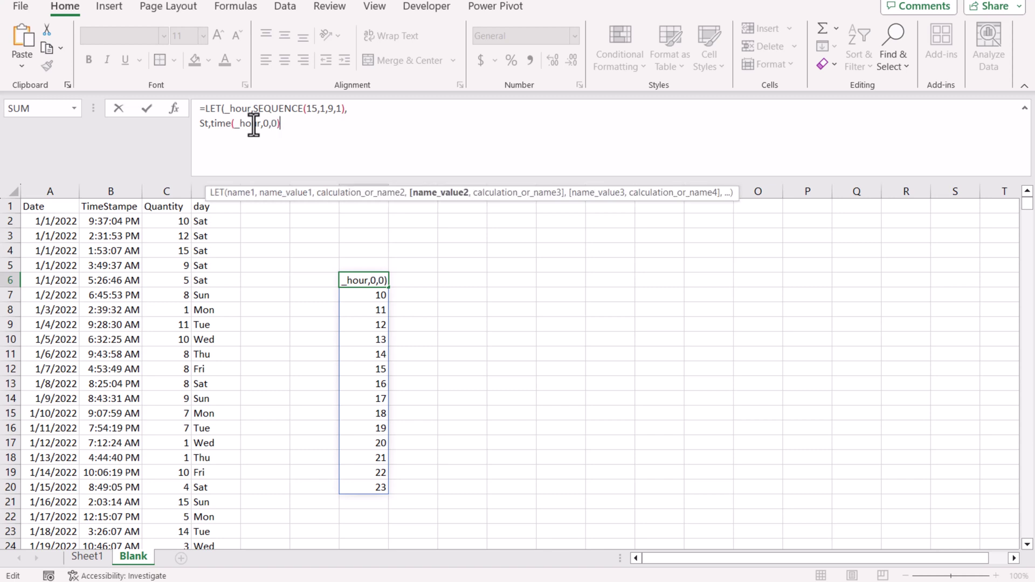
text(,)
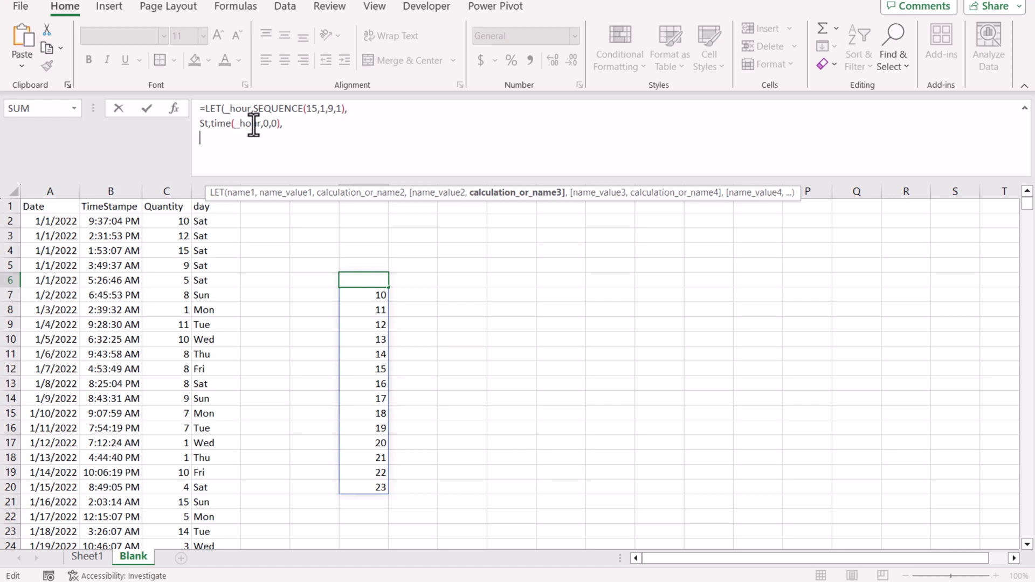
text(St)
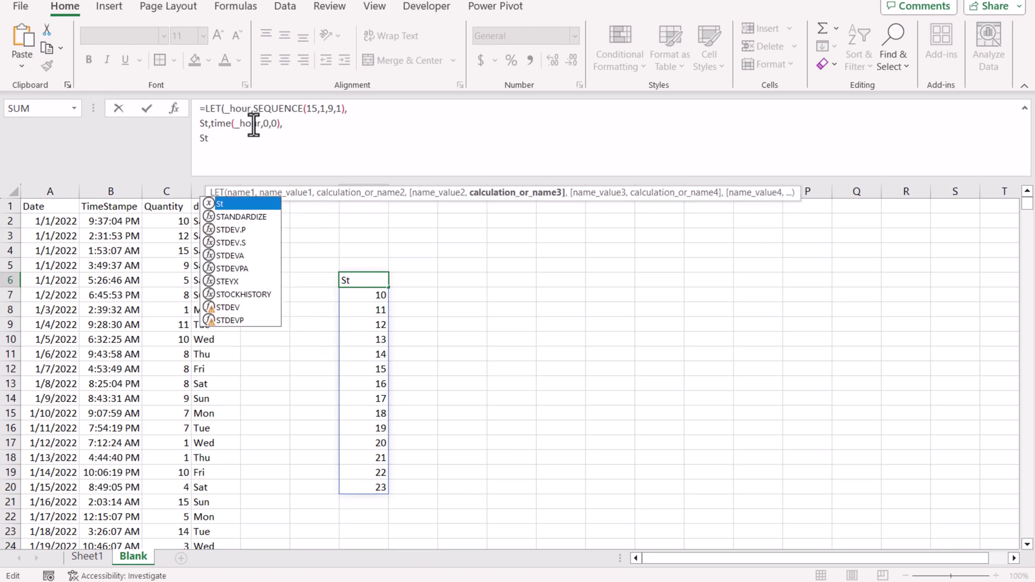
text())
key(Return)
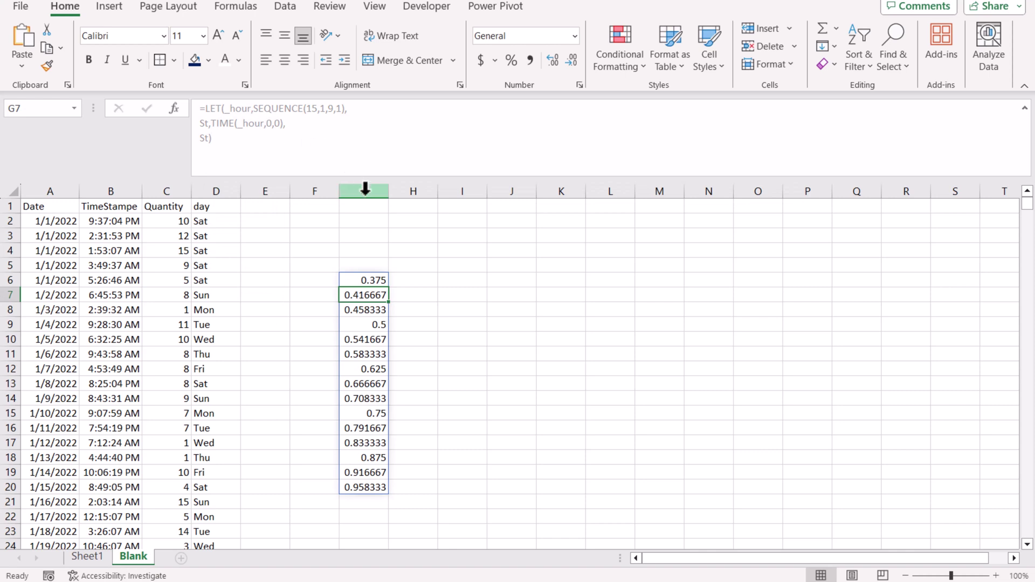
Step: Apply the Time number format to G6:H20 so times read 9:00:00 AM to 11:00:00 PM
drag(372, 280, 423, 485)
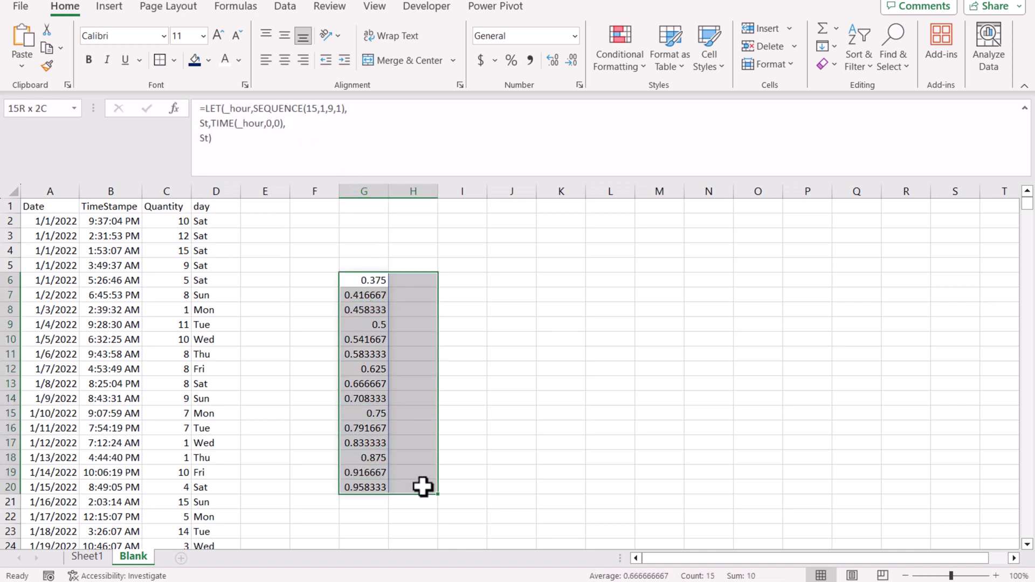
click(578, 34)
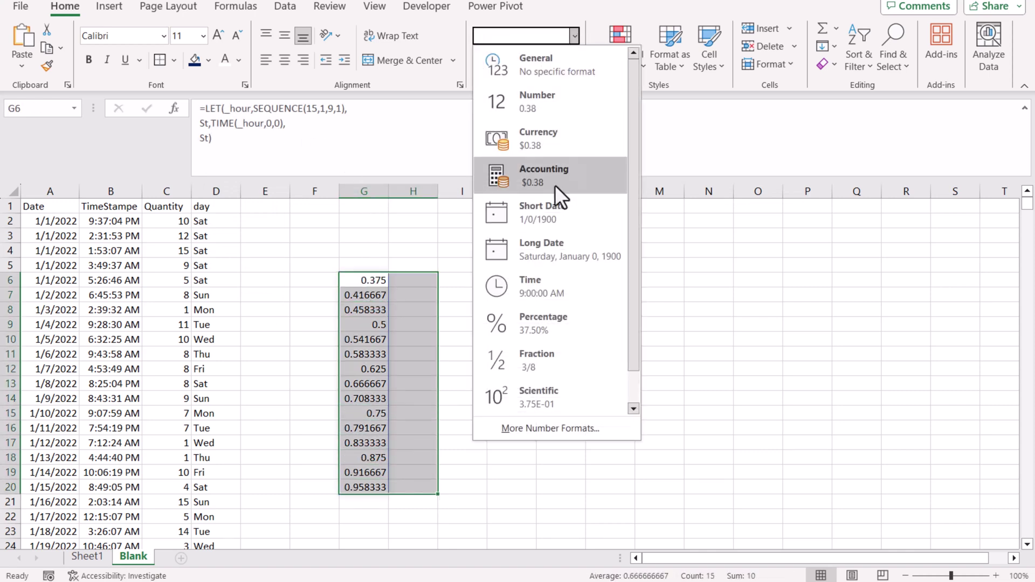
click(558, 287)
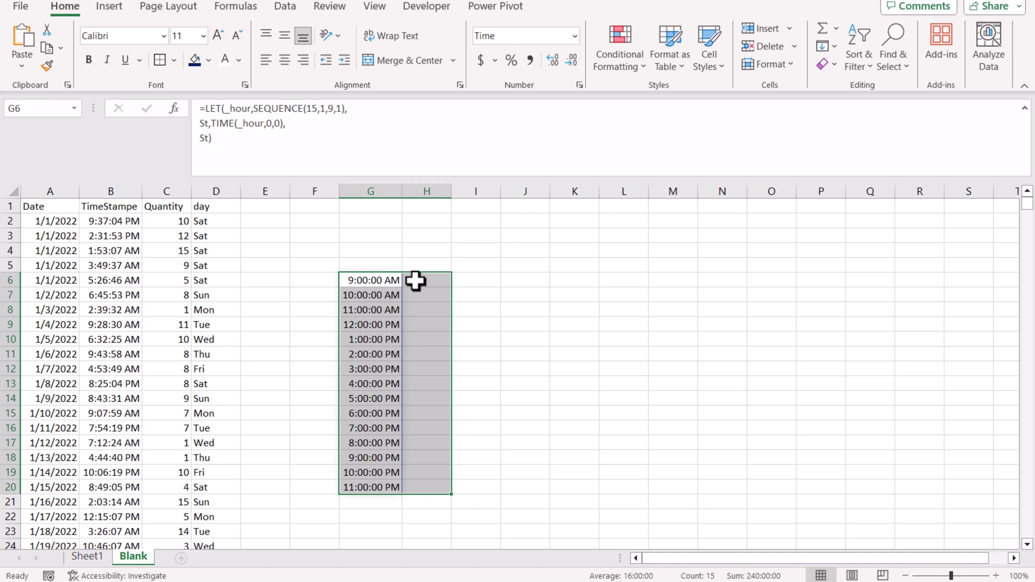
click(381, 280)
click(245, 144)
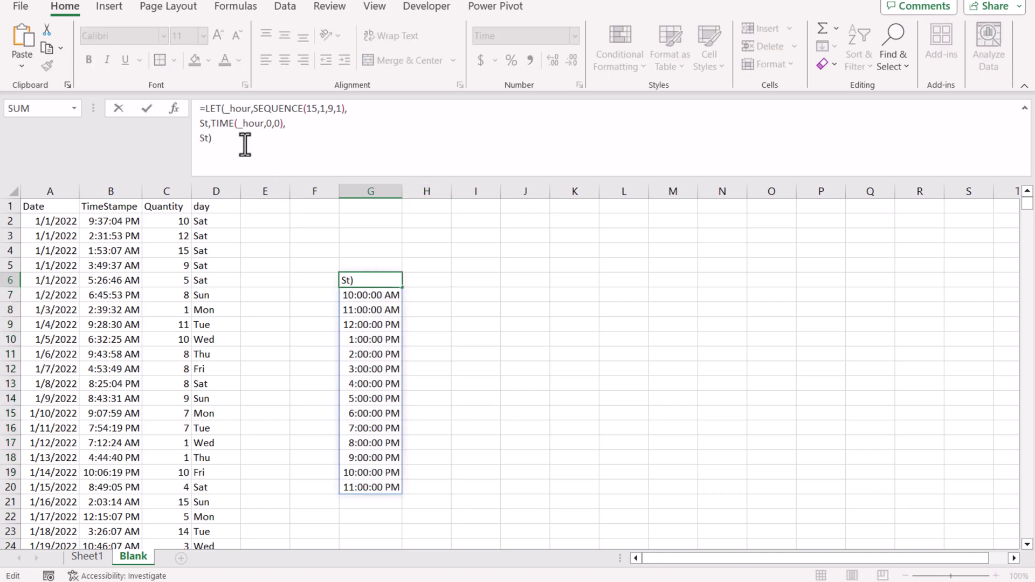
Step: Add Et,TIME(_hour,59,59) returning HSTACK(St,Et), and widen column H for the end times
key(BackSpace)
key(BackSpace)
key(BackSpace)
text(E)
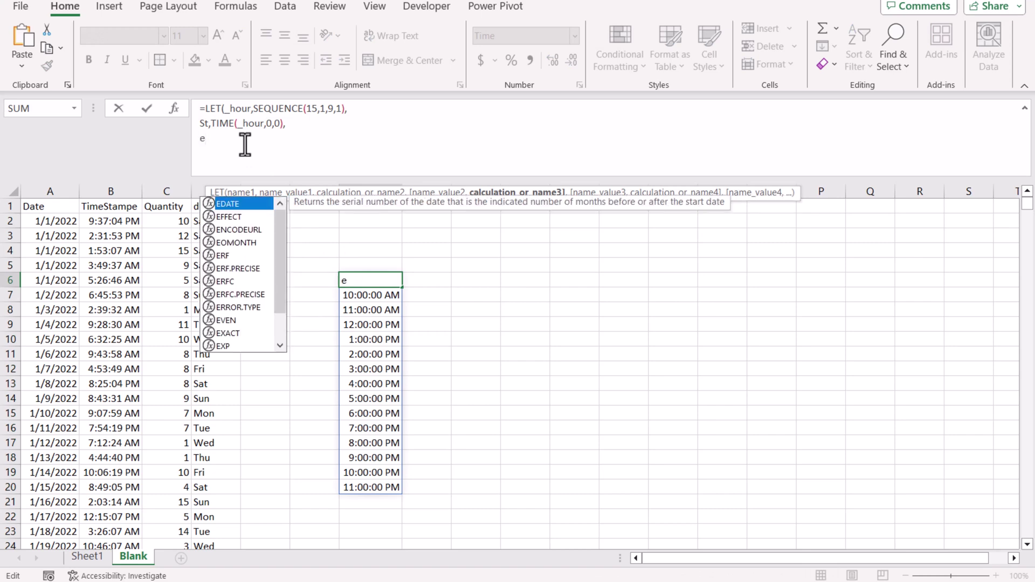
key(BackSpace)
text(Et)
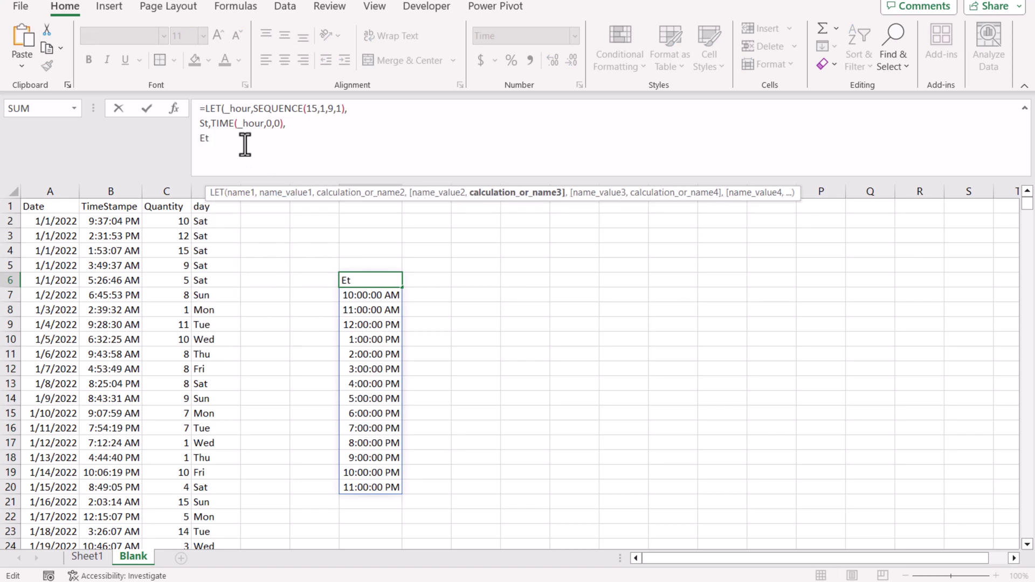
text(,time)
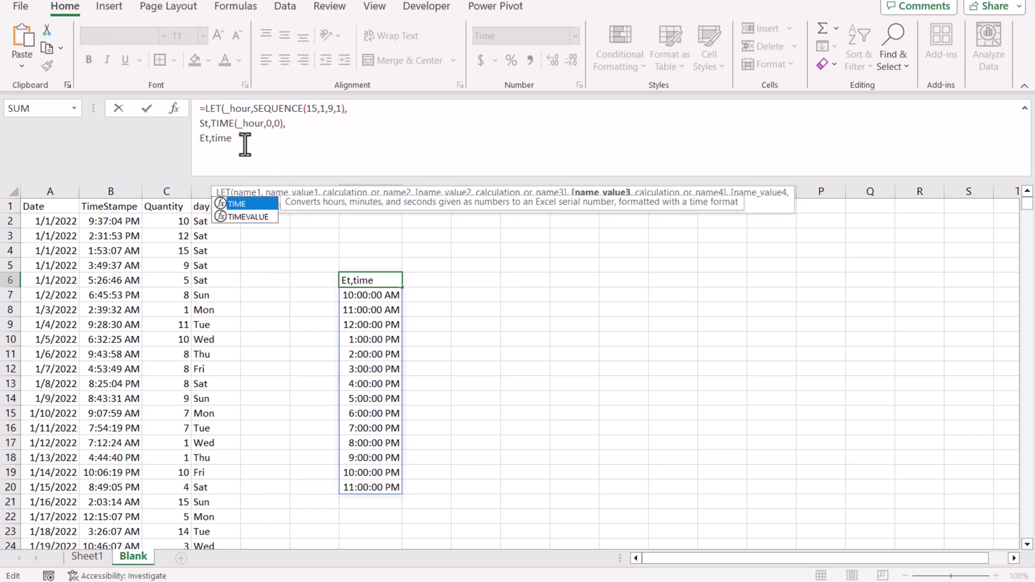
text((_hour,)
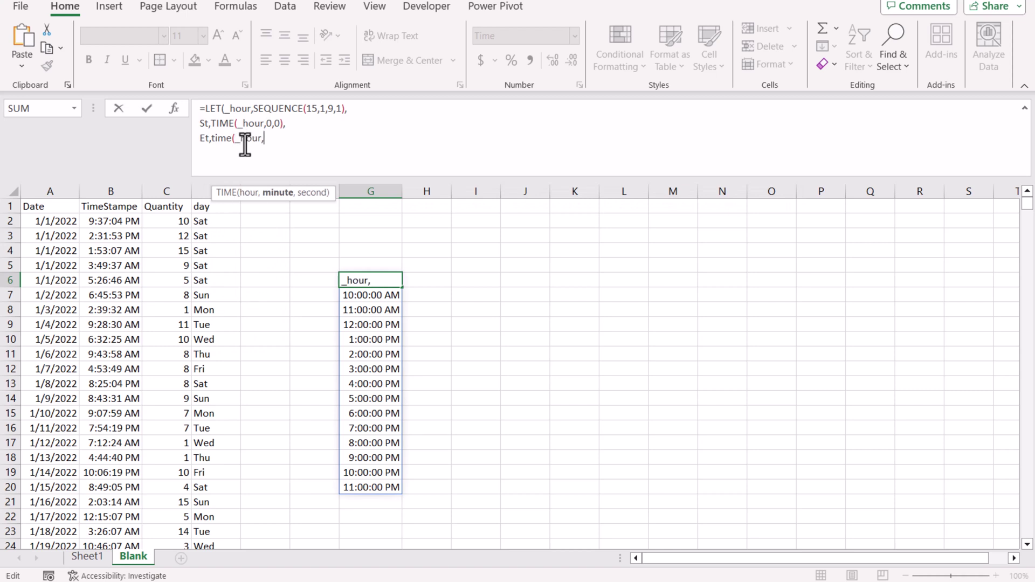
text(59,)
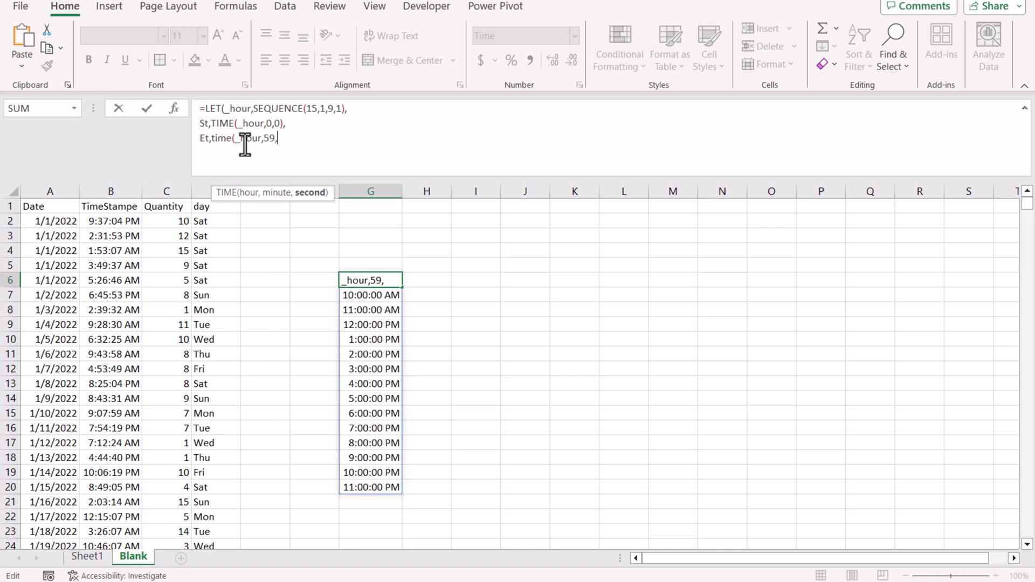
text(59))
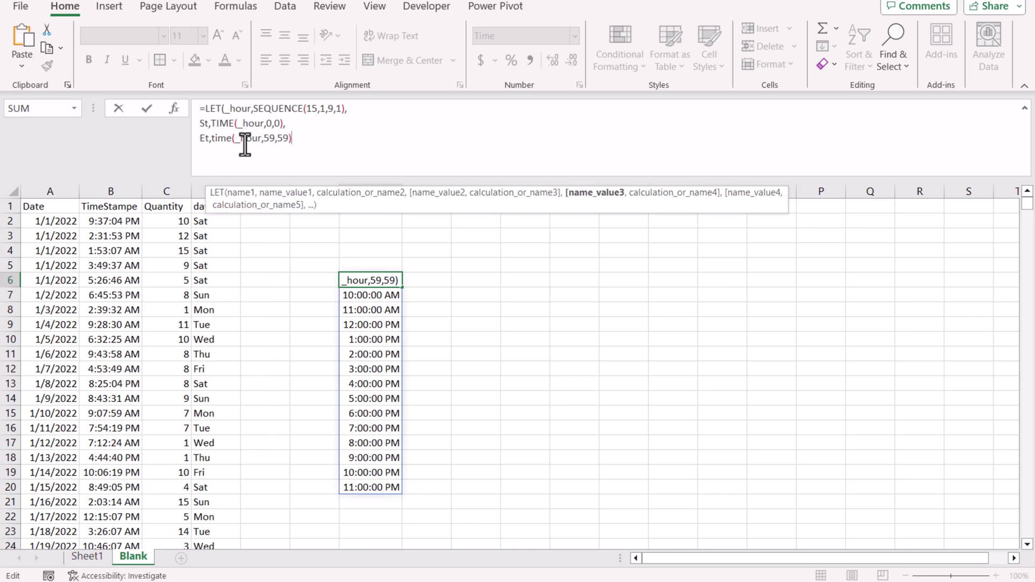
text(,)
key(alt+Return)
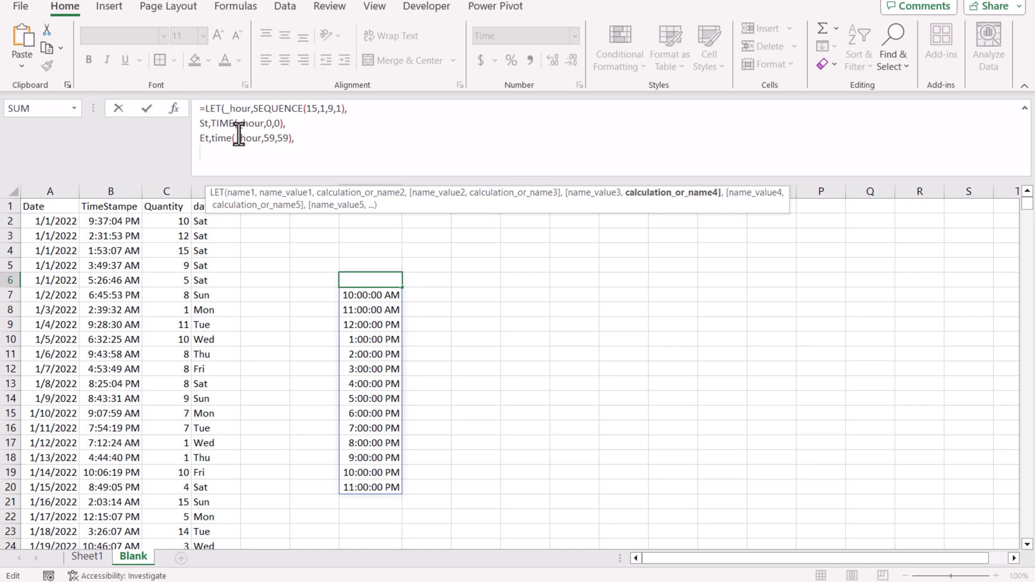
text(hstack()
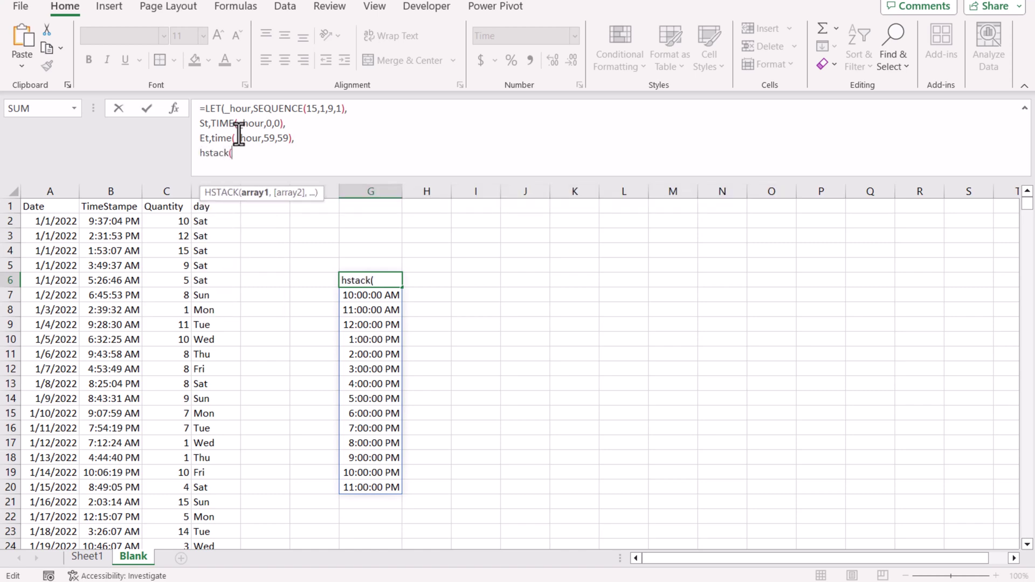
text(S)
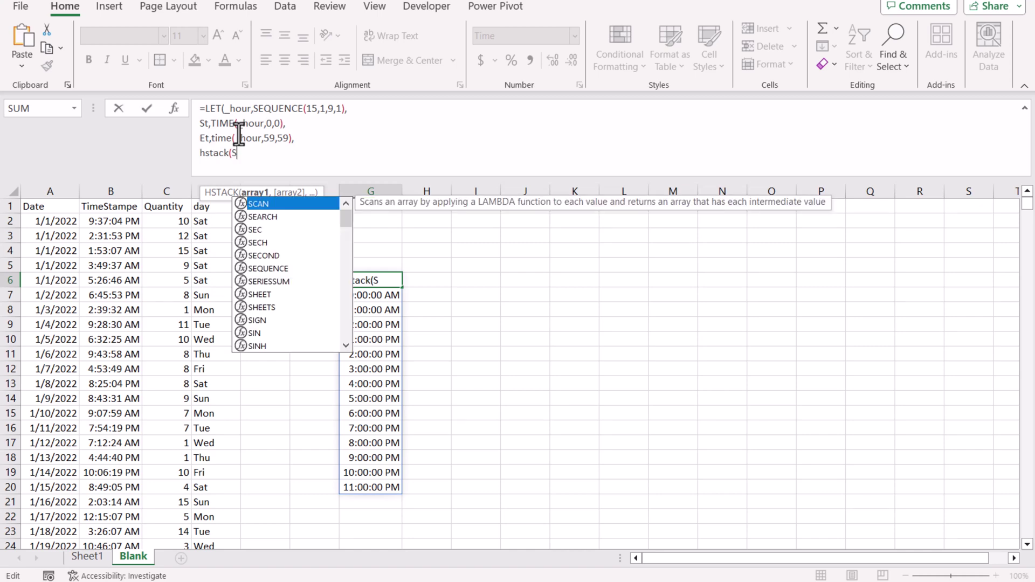
text(t,Et)
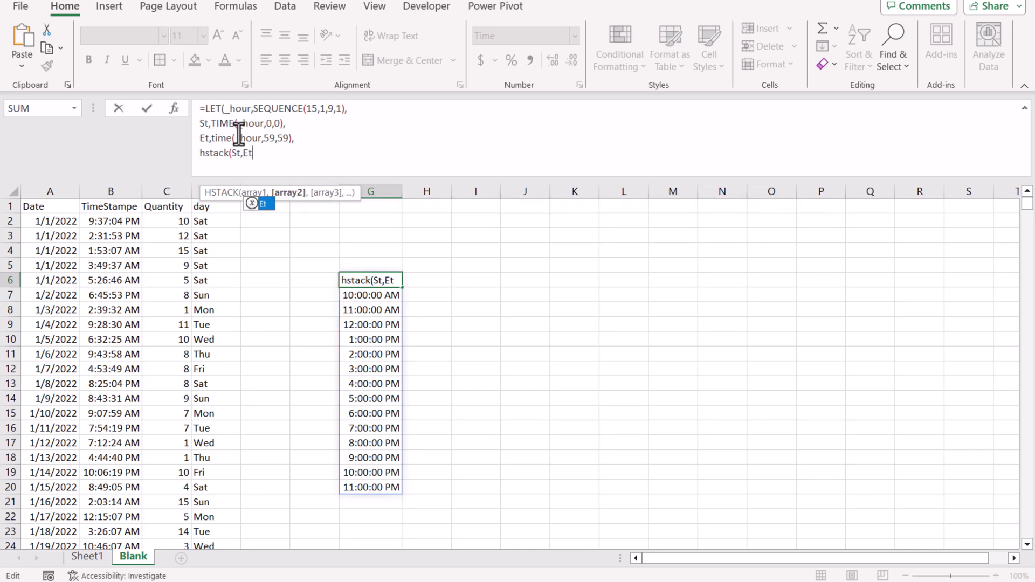
text()))
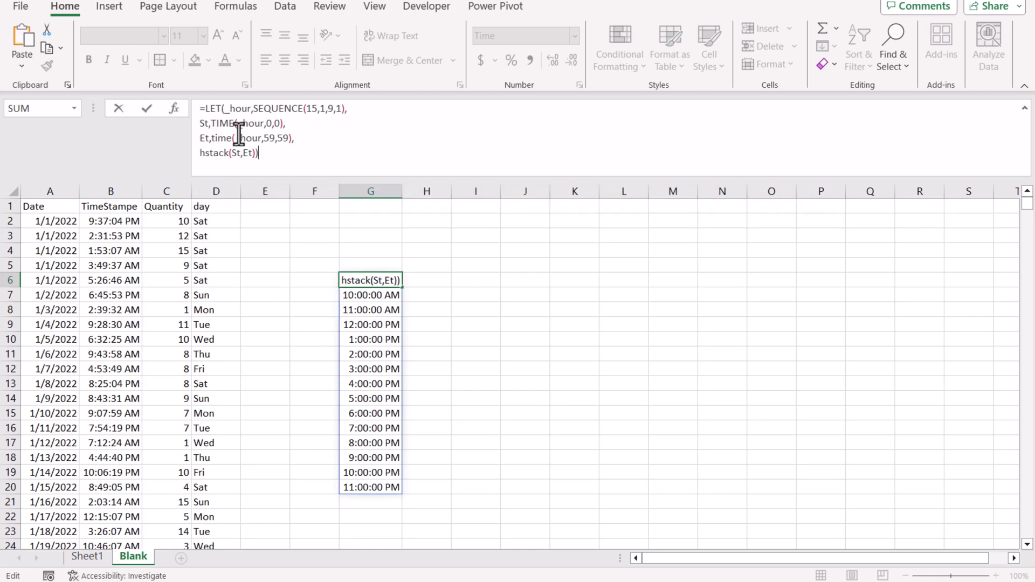
key(Return)
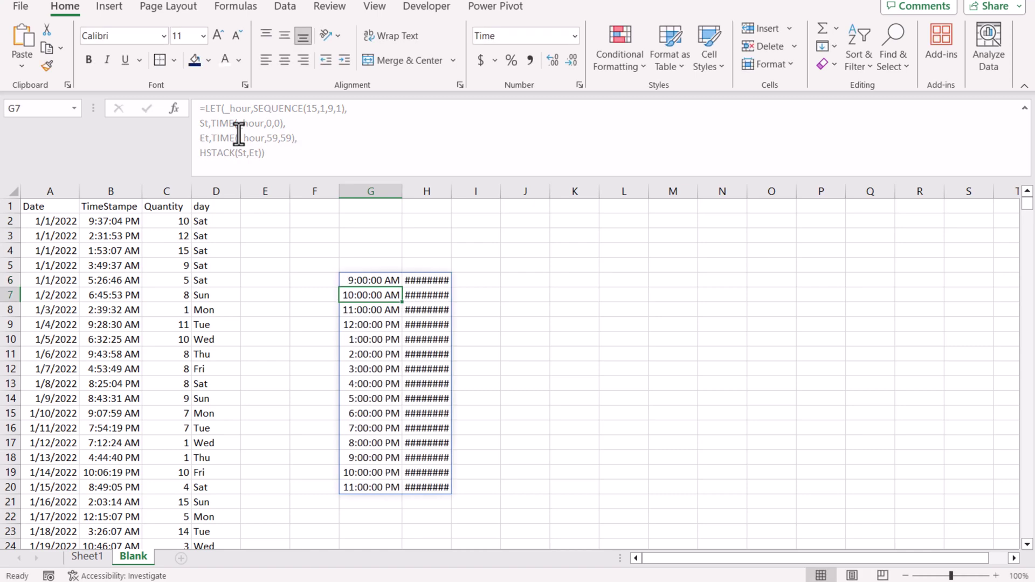
drag(451, 192, 469, 195)
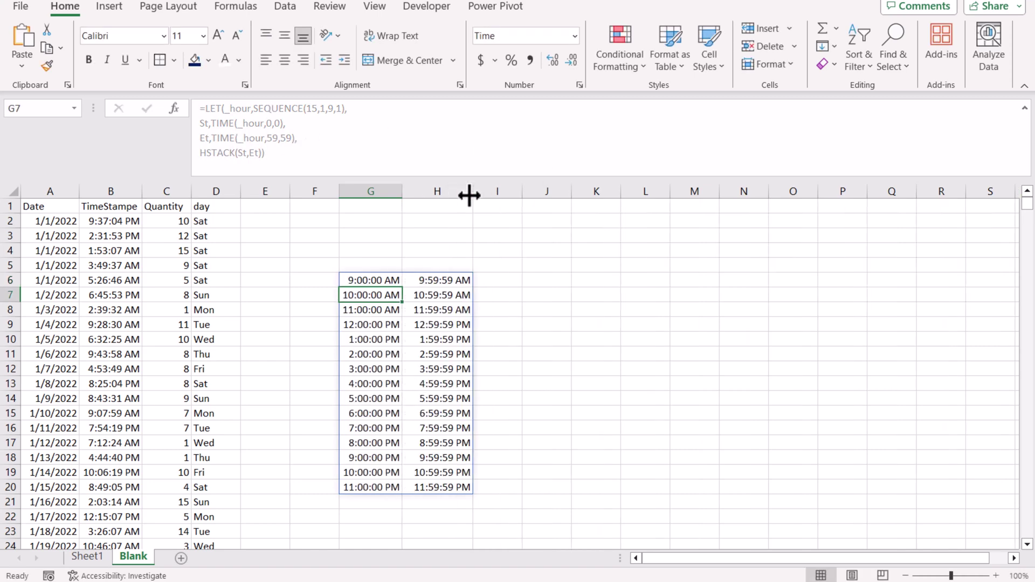
Step: Label G5 'Start' and H5 'End'
click(370, 262)
text(Start)
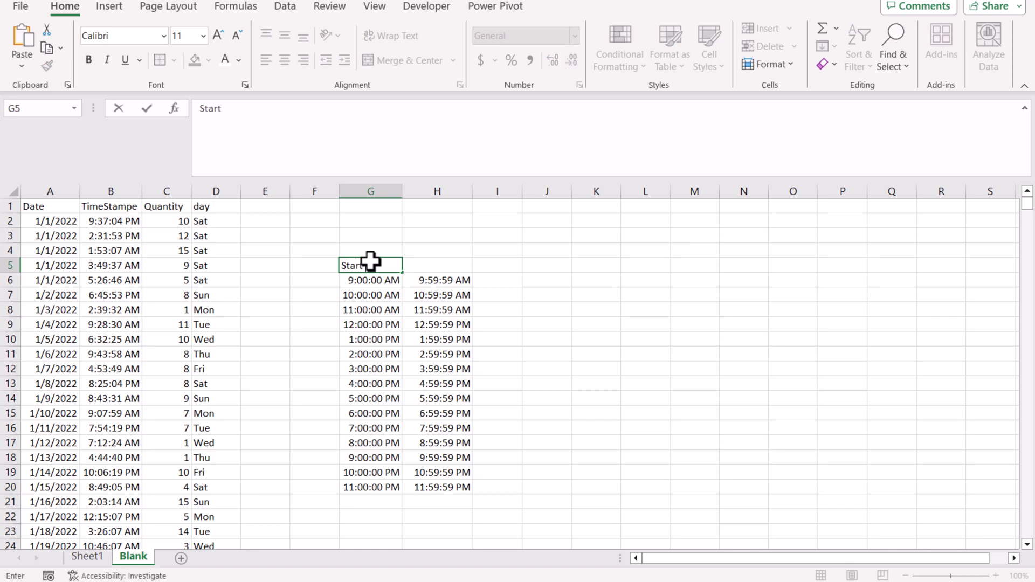
key(Tab)
text(End)
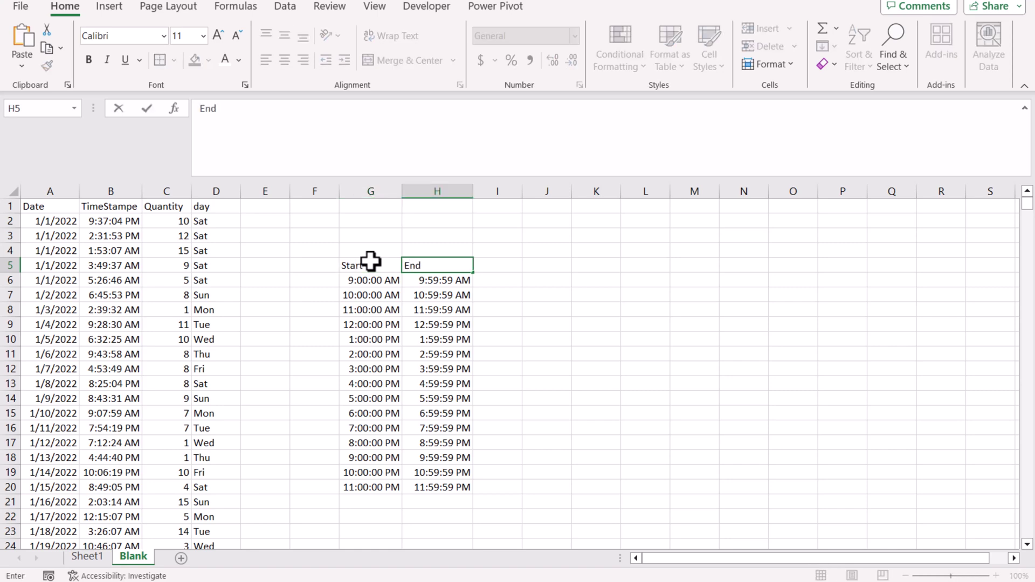
key(Return)
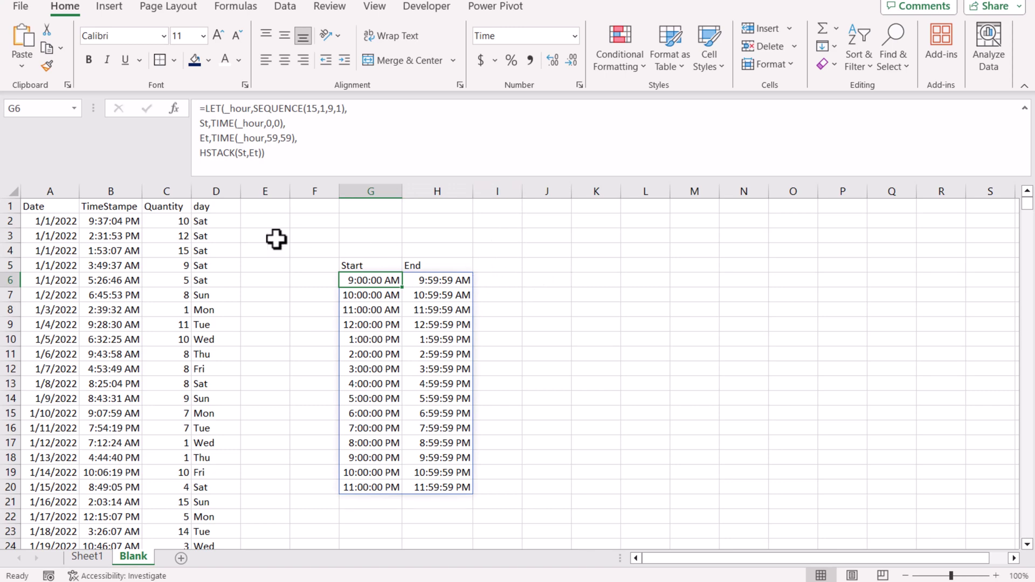
Step: Enter weekday headers Mon, Tue, Wed, Thu, Fri, Sat, Sun across I5:O5
click(490, 264)
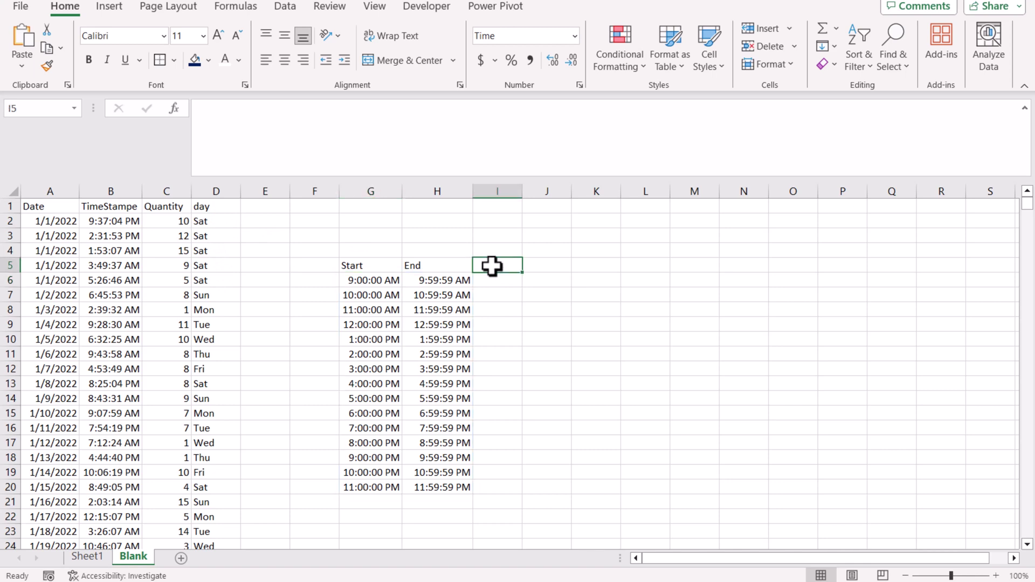
text(Mon)
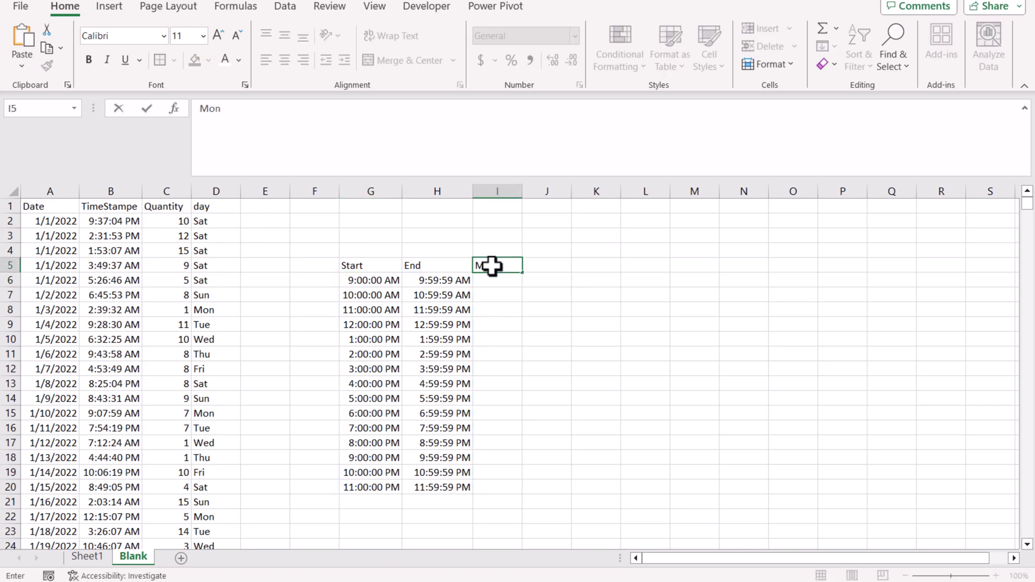
key(Tab)
text(T)
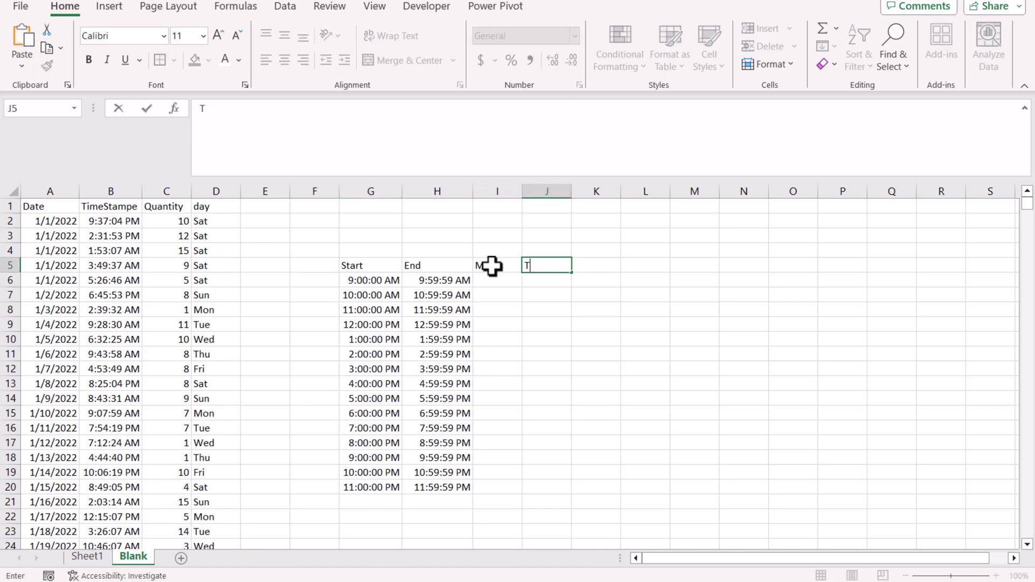
text(ue)
key(Tab)
text(Wed)
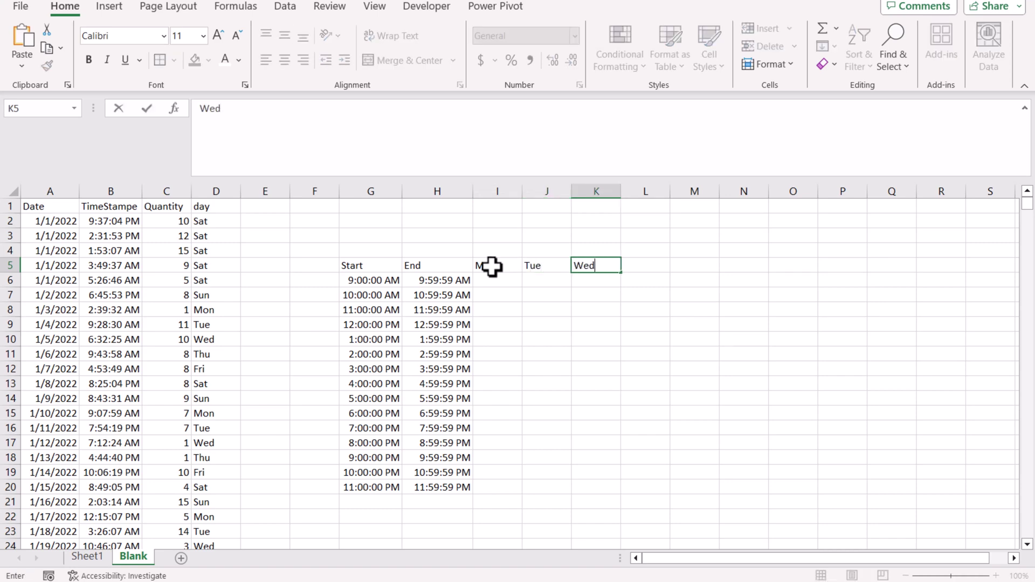
key(Tab)
text(Thu)
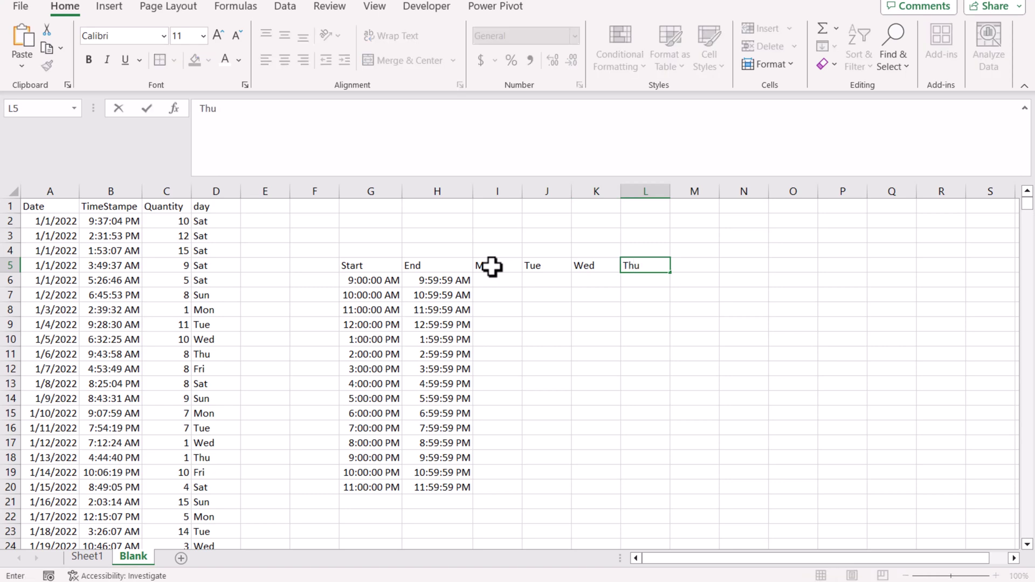
key(Tab)
text(Fr)
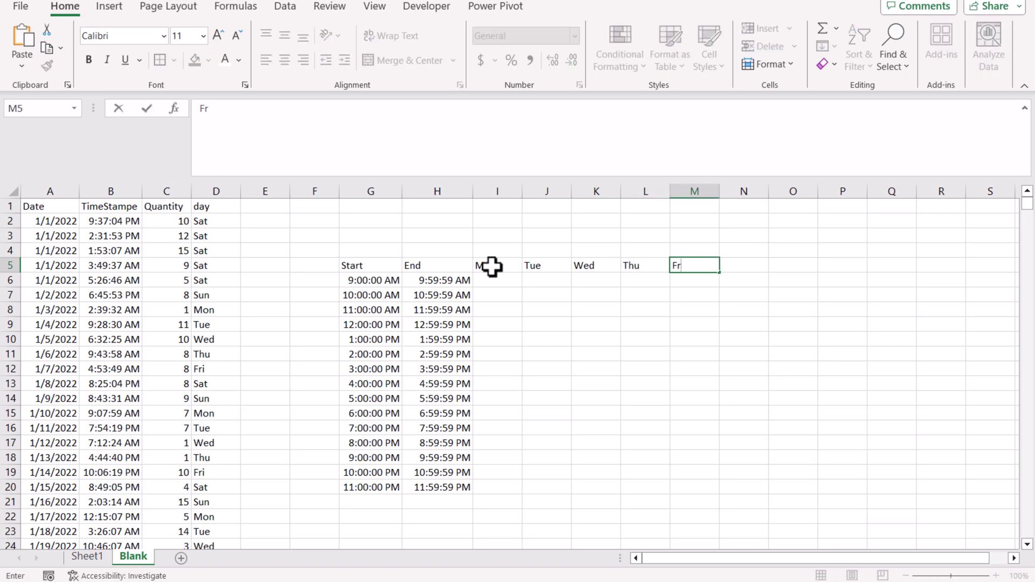
text(i)
key(Tab)
text(Sat)
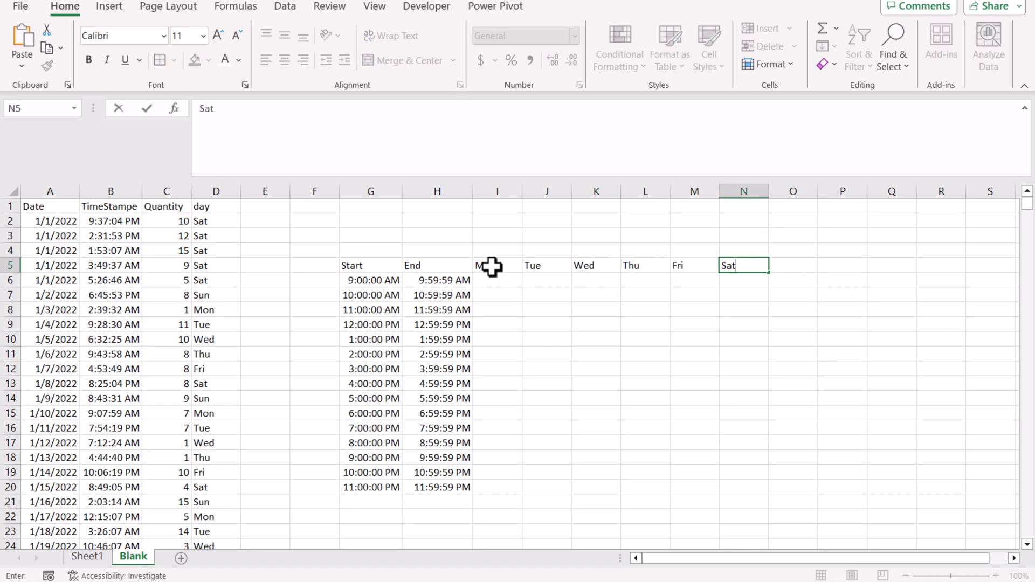
key(Tab)
text(Su)
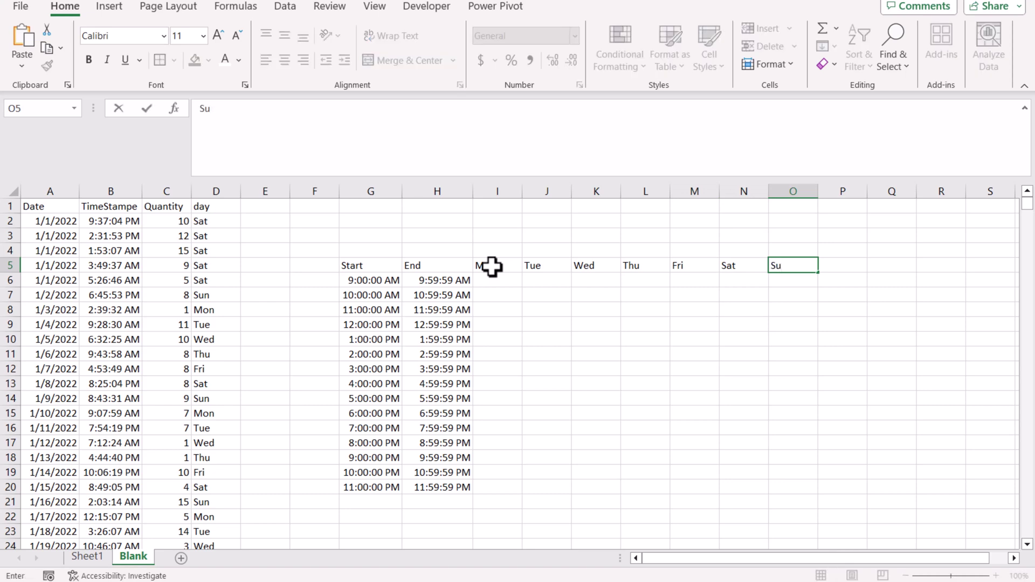
text(n)
key(Return)
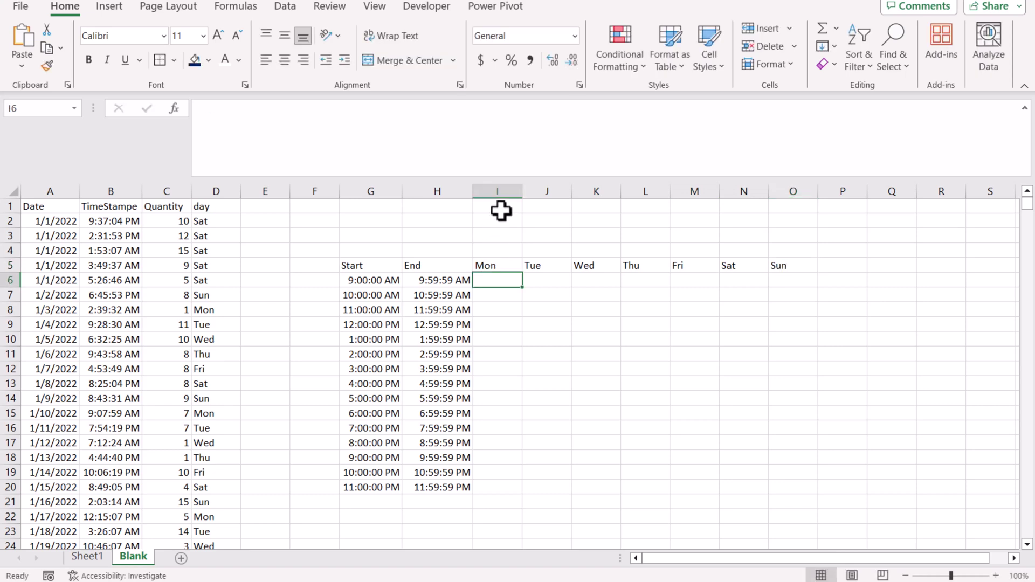
Step: Narrow columns I through O together to a width of 4.89
drag(506, 189, 791, 205)
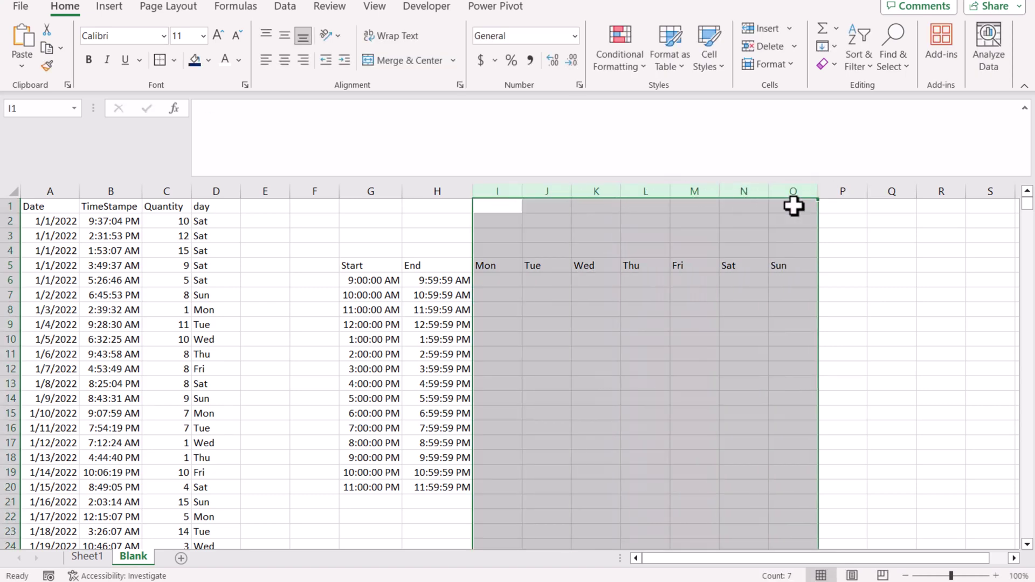
drag(522, 190, 499, 191)
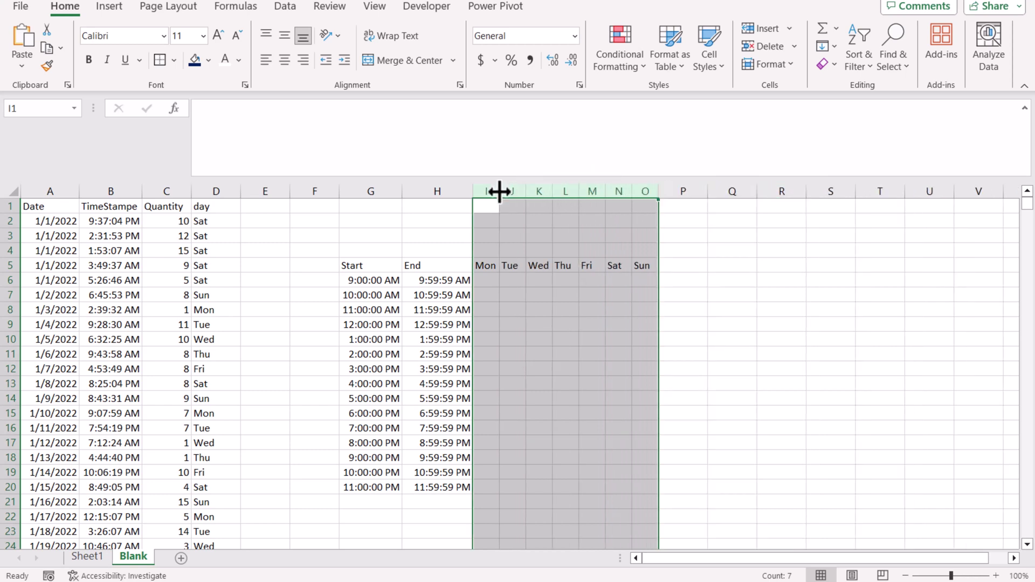
click(486, 284)
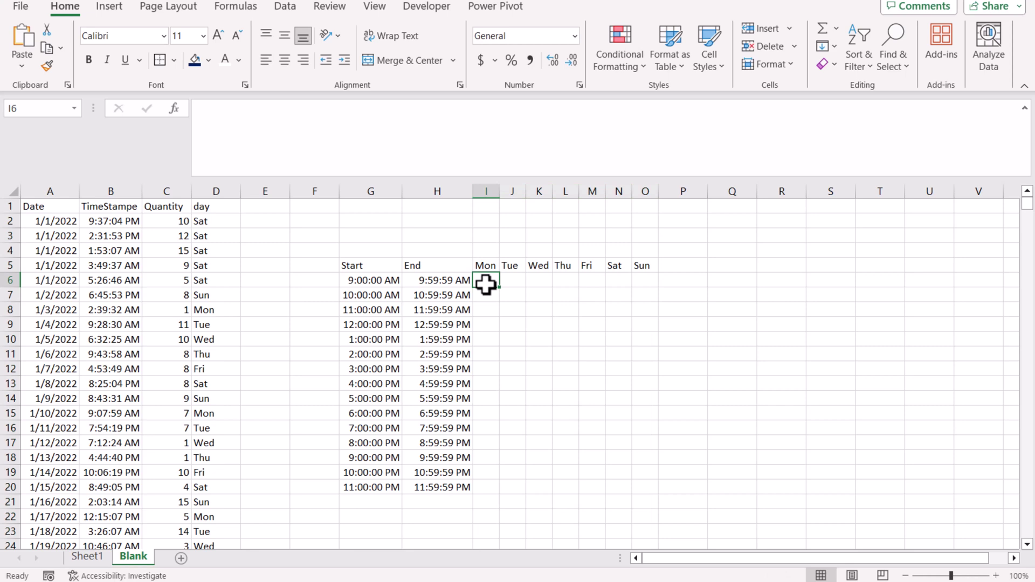
Step: Start a SUMIFS in I6 summing $C$2:$C$1826 where $B$2:$B$1826 is at least the $G$6:$G$20 Start times
text(=sumi)
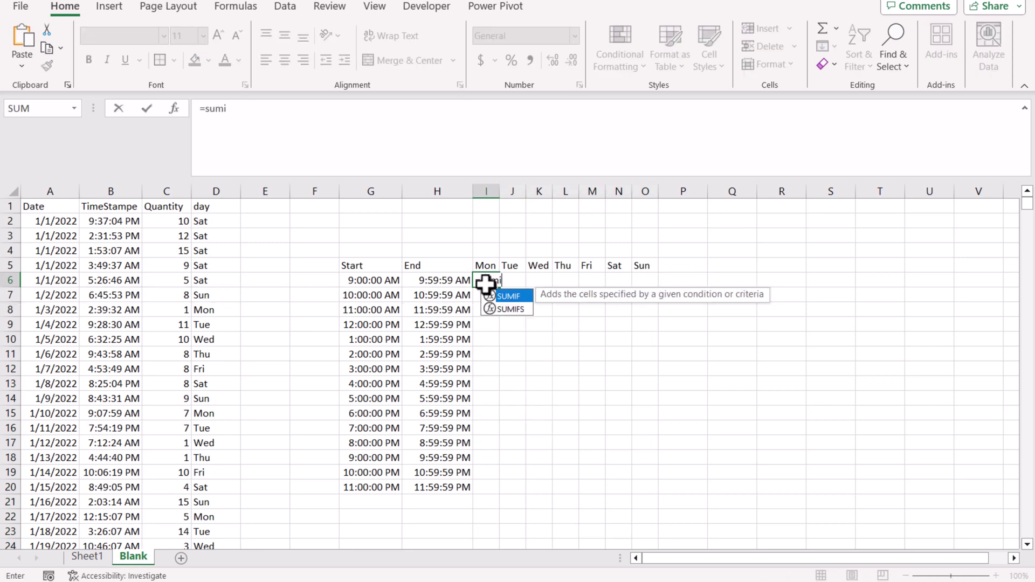
text(fs()
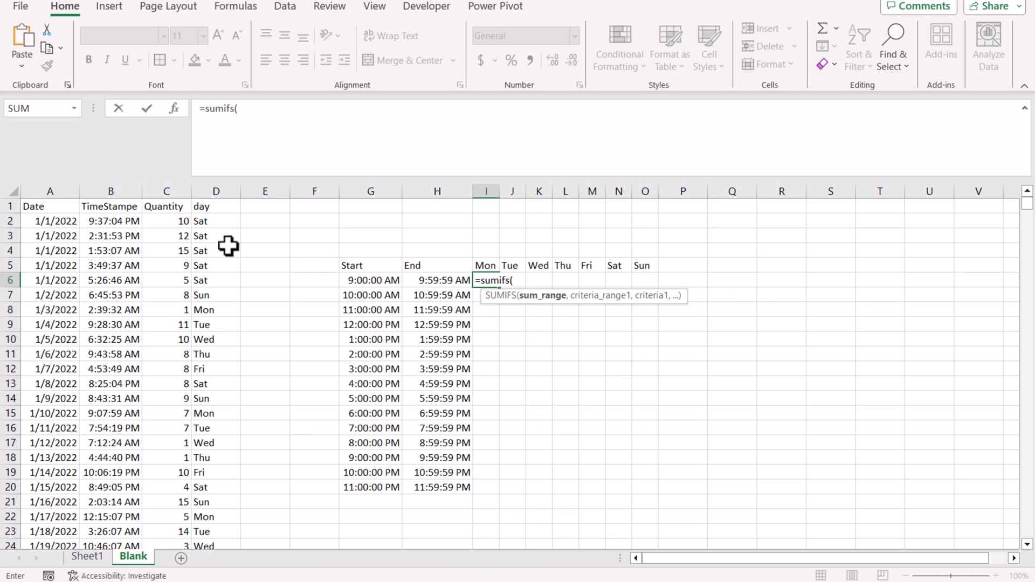
click(183, 222)
key(ctrl+shift+Down)
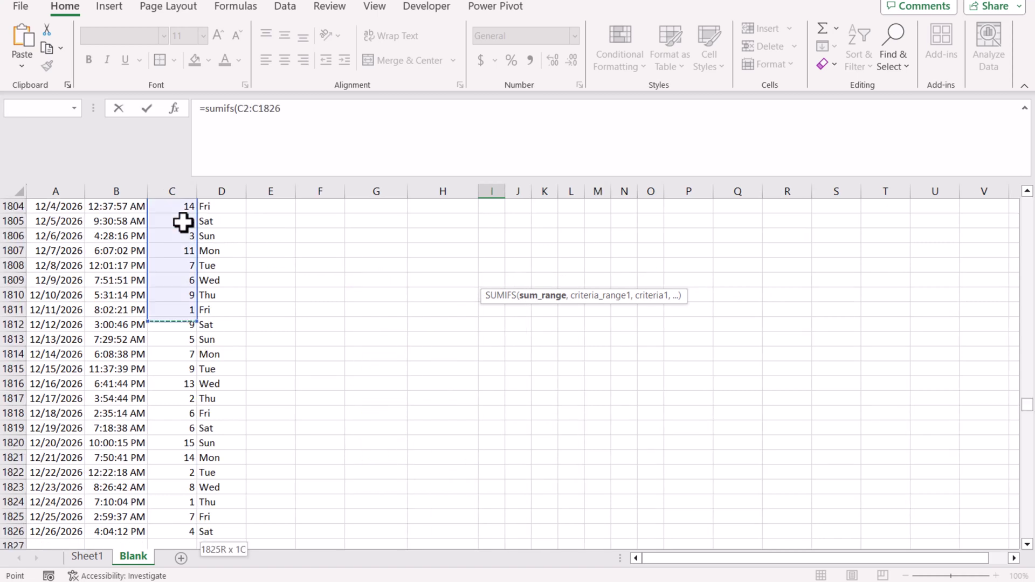
key(F4)
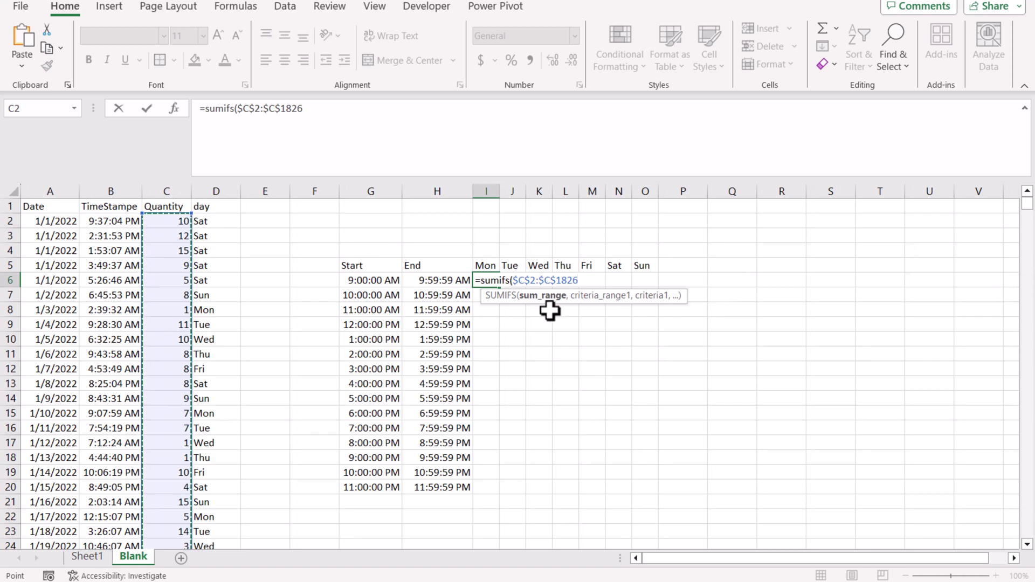
text(,)
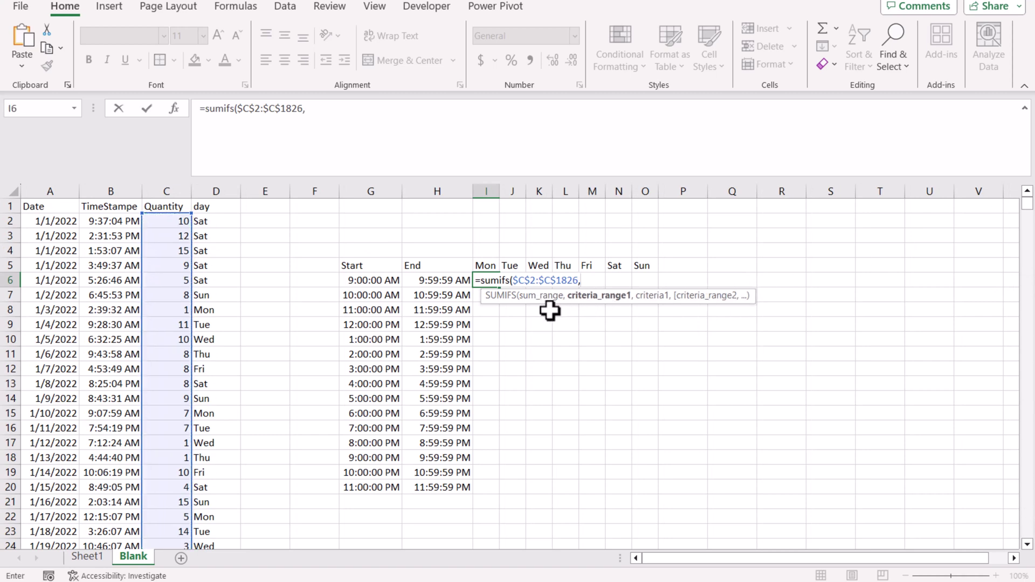
click(93, 225)
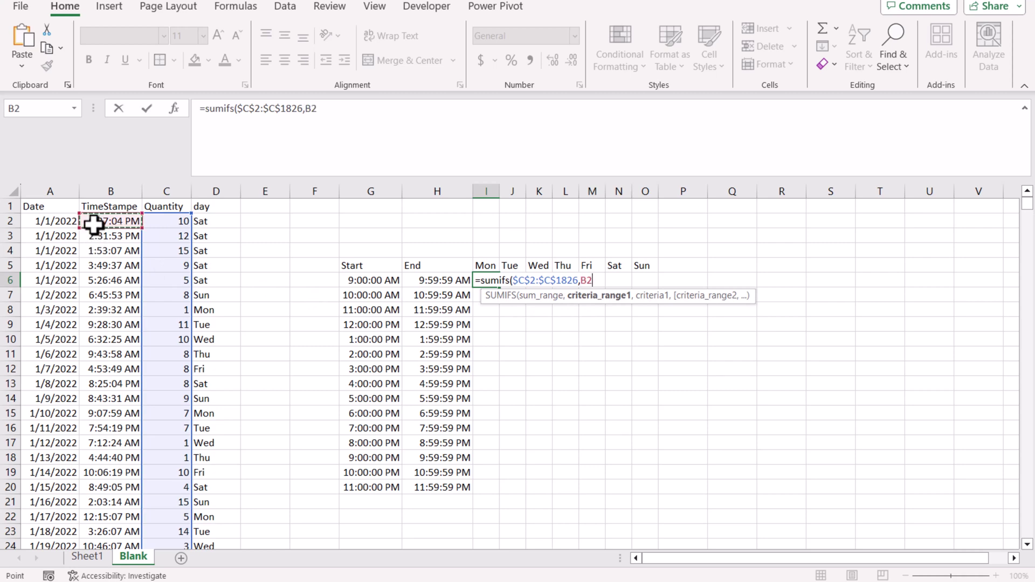
key(ctrl+shift+Down)
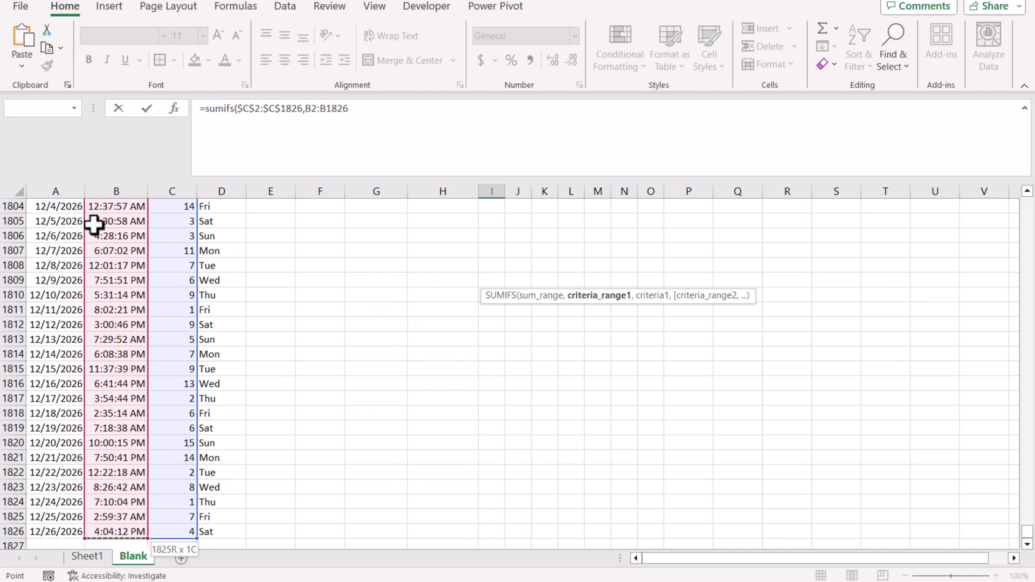
key(F4)
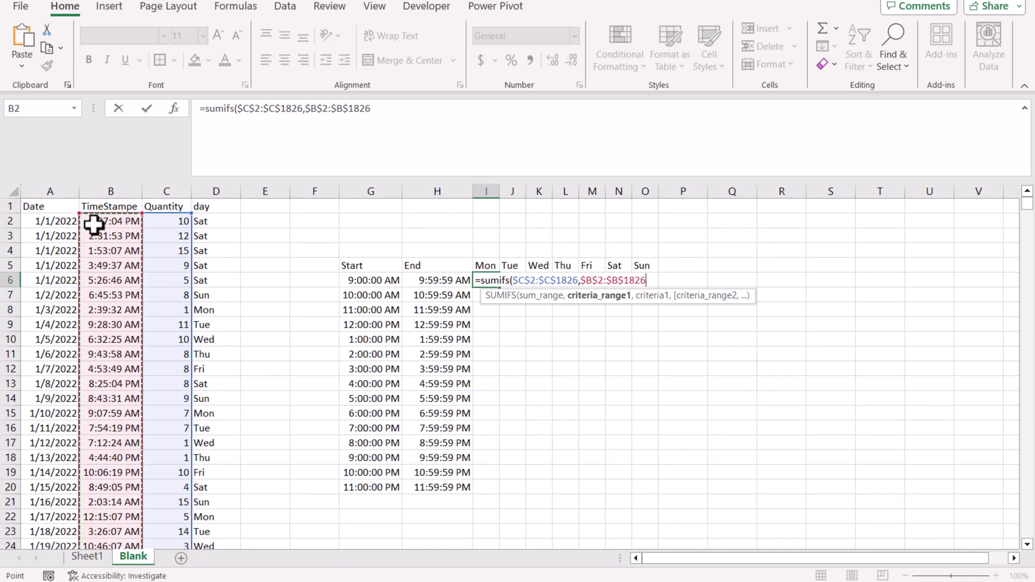
text(,">="&)
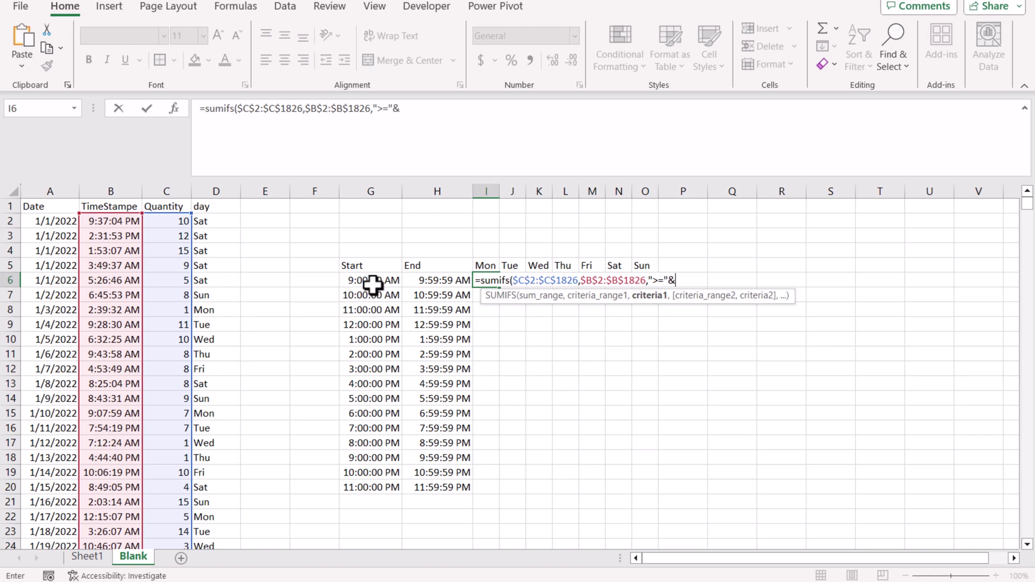
drag(374, 282, 385, 485)
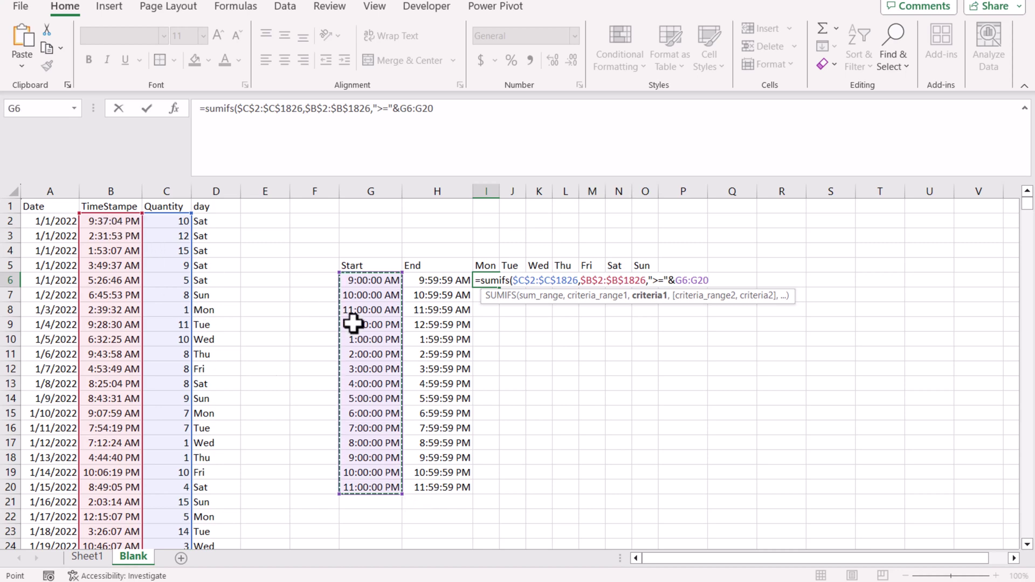
key(F4)
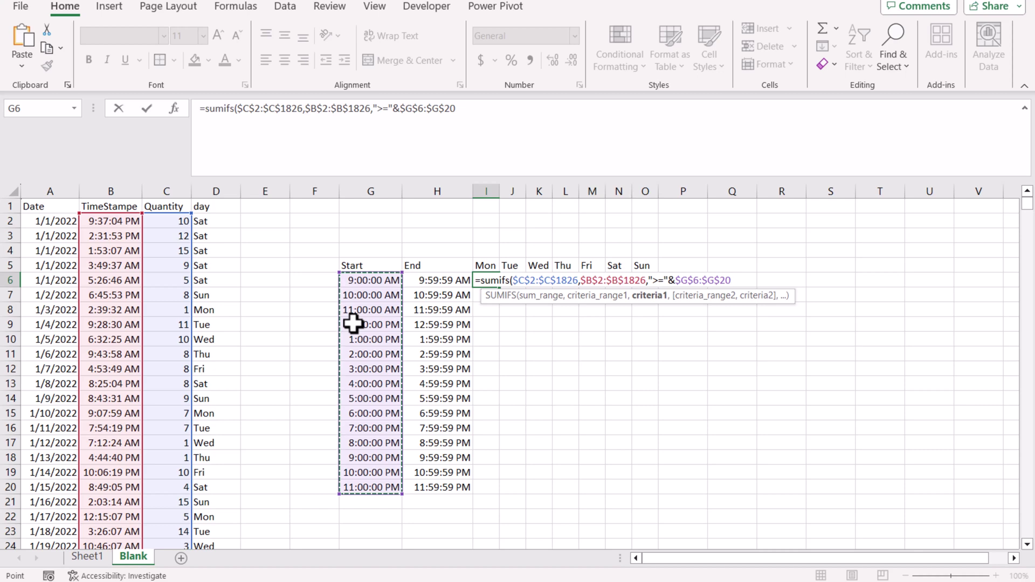
text(,)
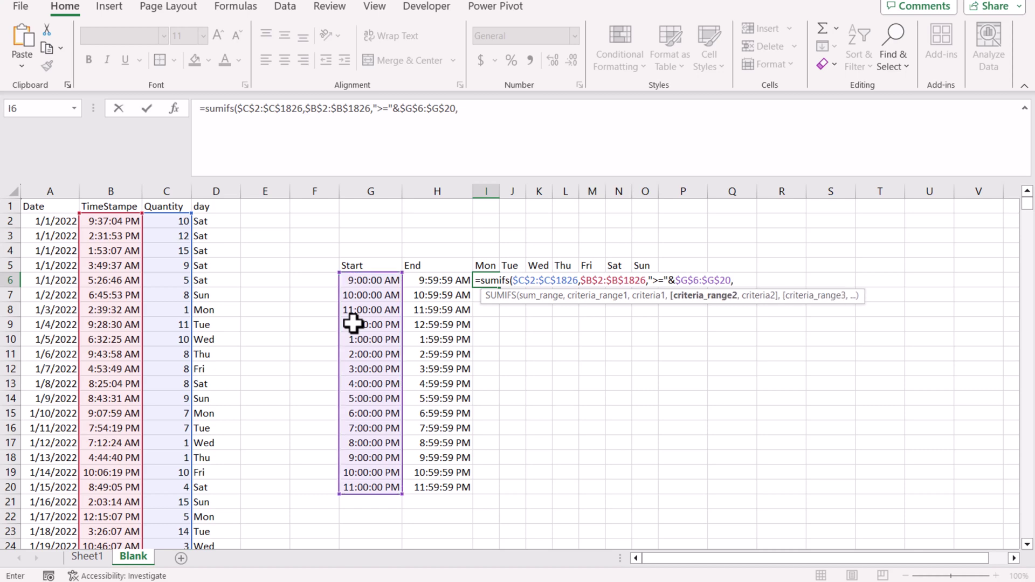
Step: Add the criterion $B$2:$B$1826 at most the $H$6:$H$20 End times, spilling hourly totals
click(108, 225)
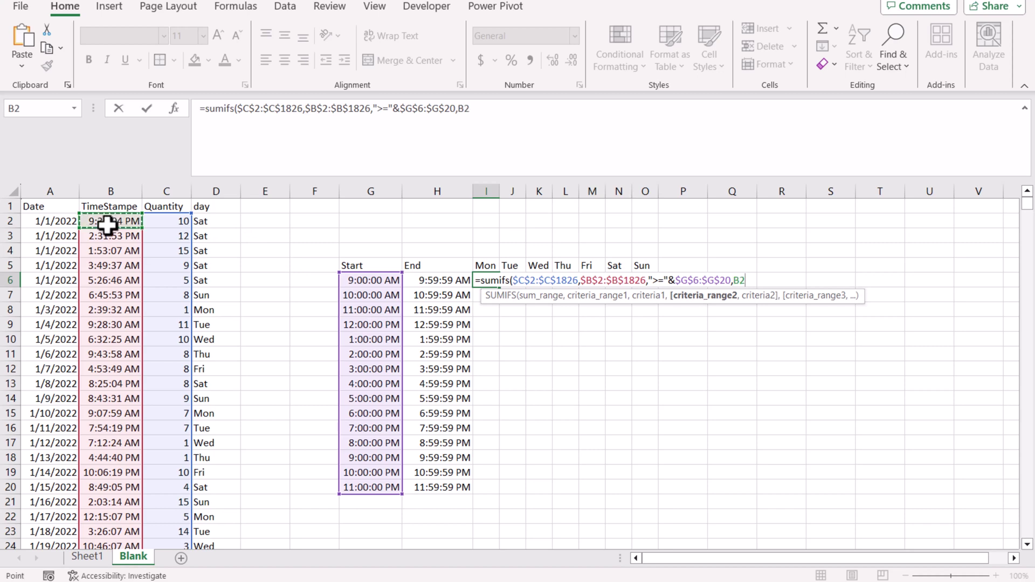
key(ctrl+shift+Down)
key(F4)
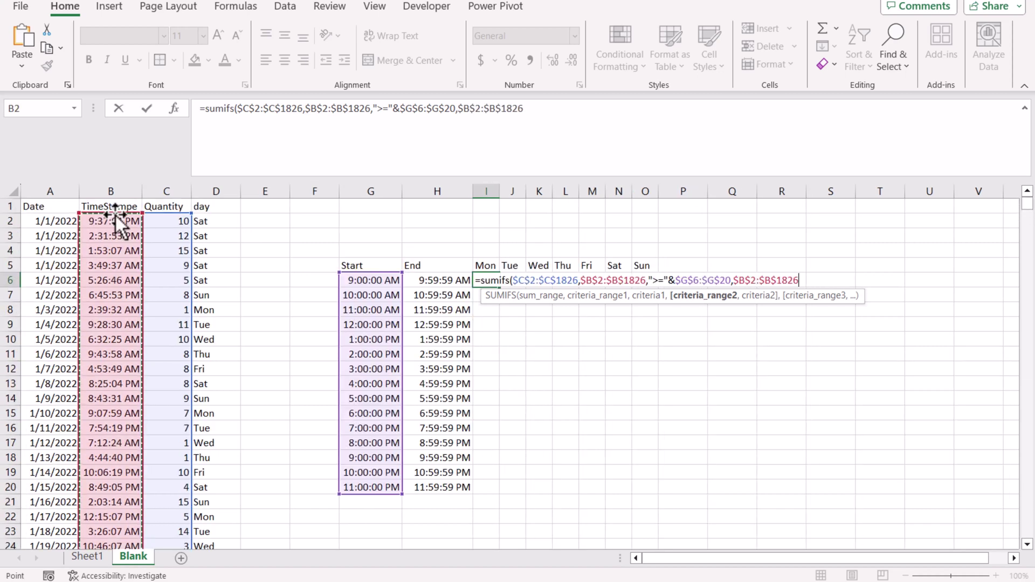
click(550, 119)
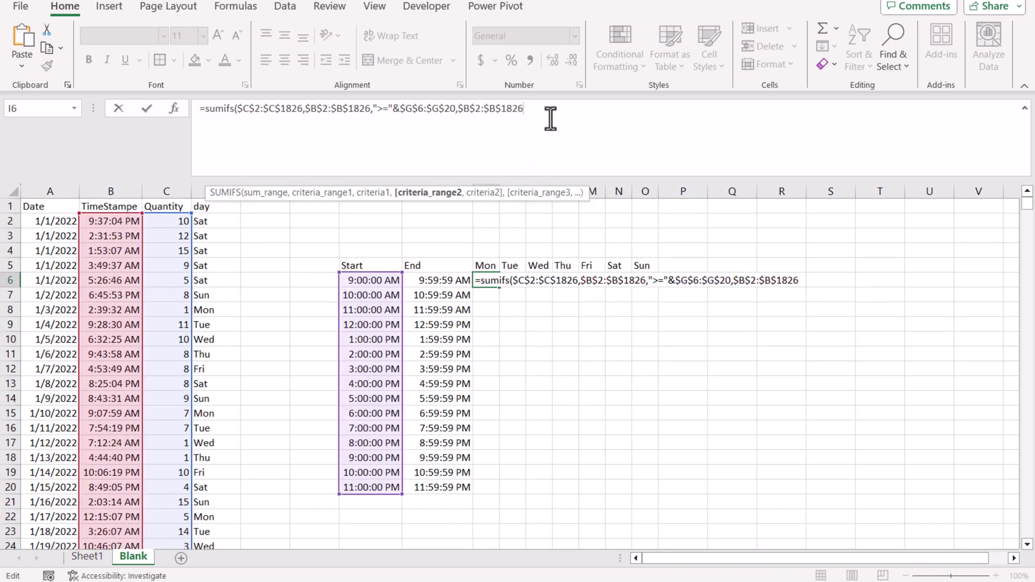
text(,"<=)
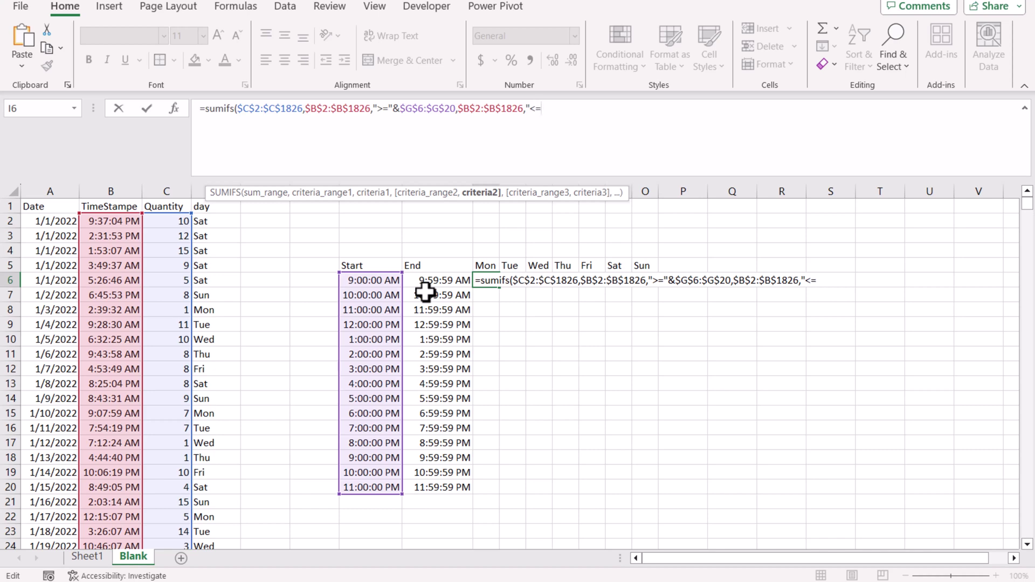
text(&)
drag(446, 281, 444, 486)
key(F4)
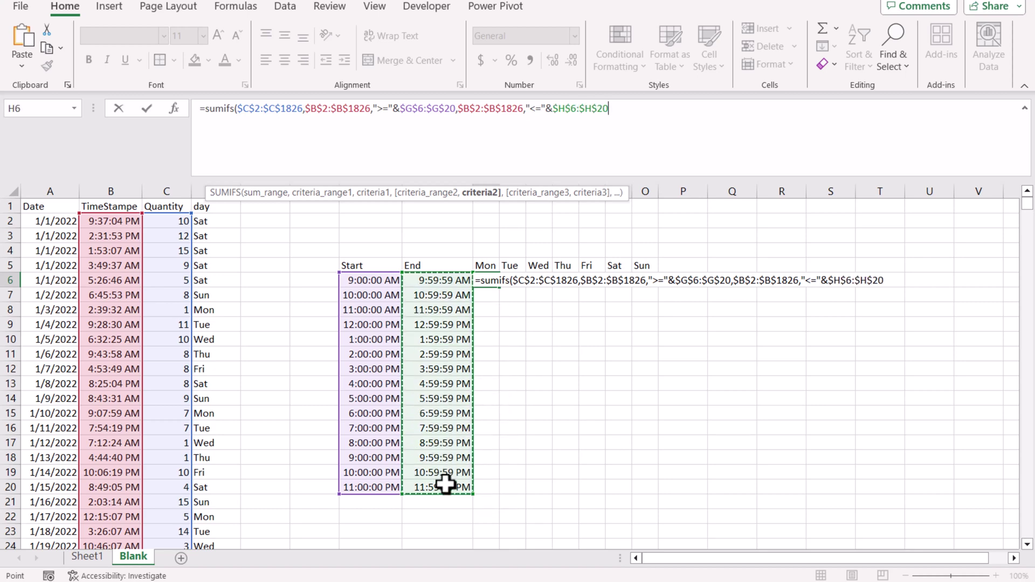
key(Return)
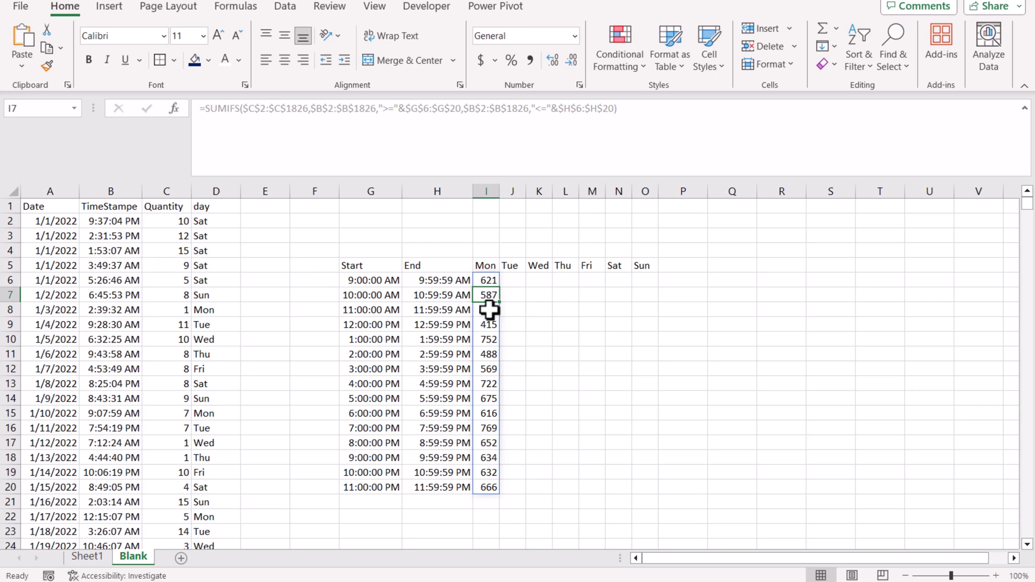
Step: Add the criteria pair $D$2:$D$1826 matching I5:O5 to the SUMIFS, spilling totals across Mon–Sun
click(486, 279)
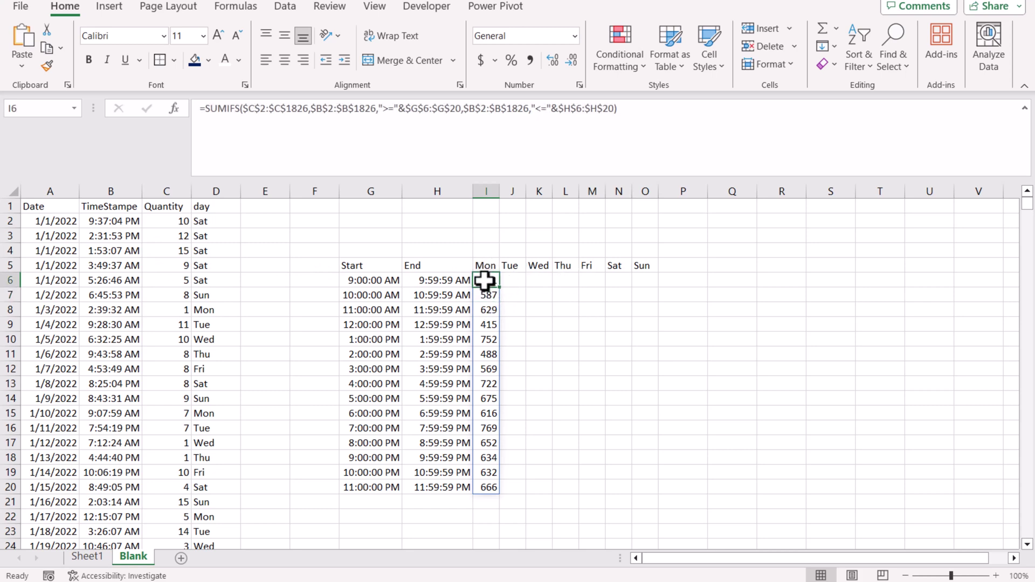
click(640, 118)
text(,)
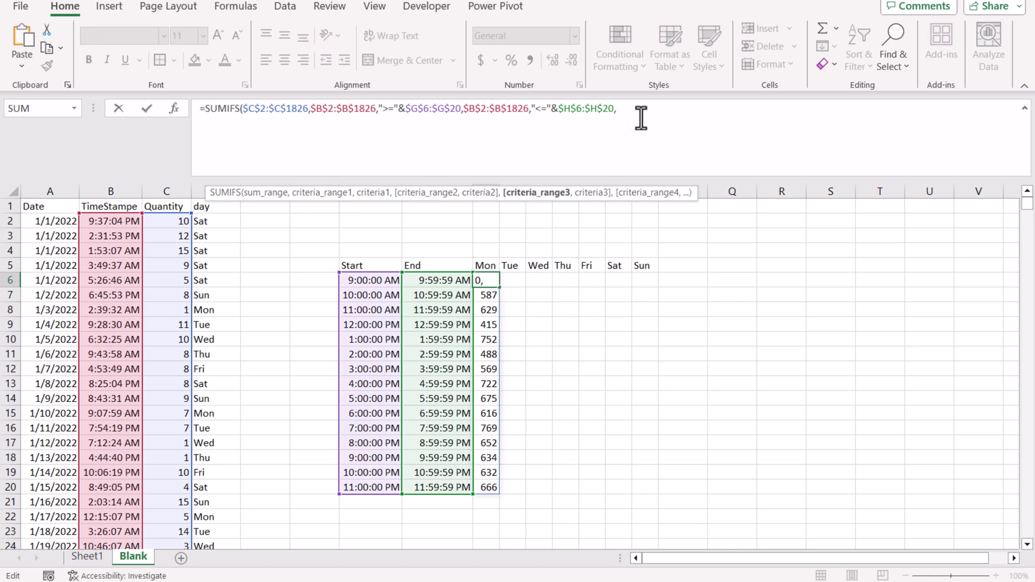
click(231, 222)
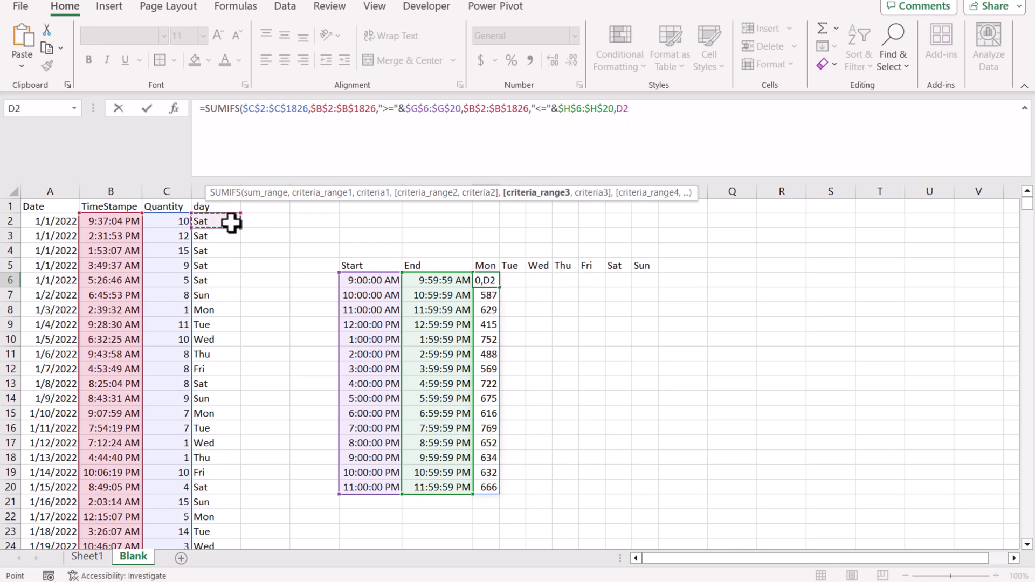
key(ctrl+shift+Down)
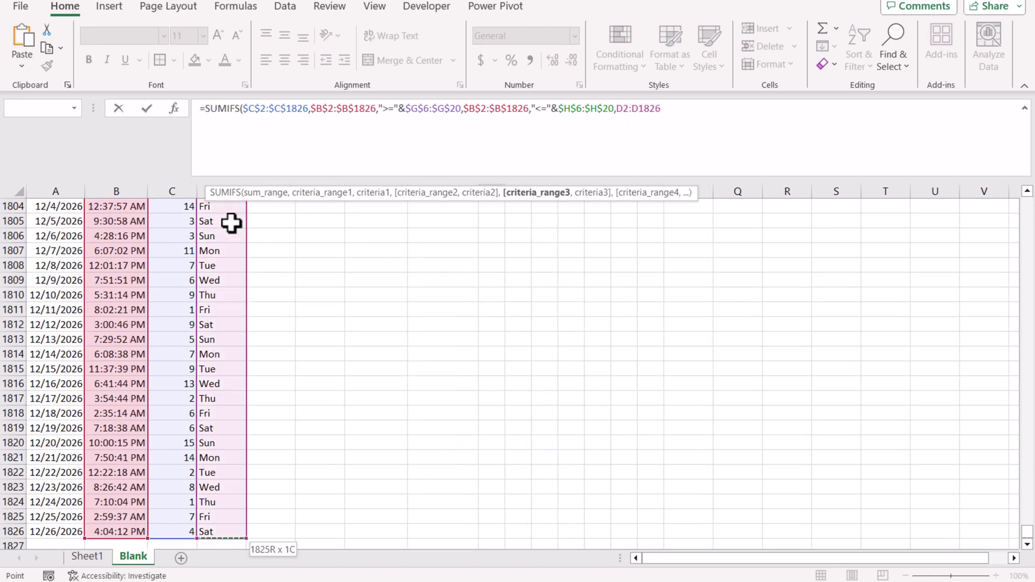
key(F4)
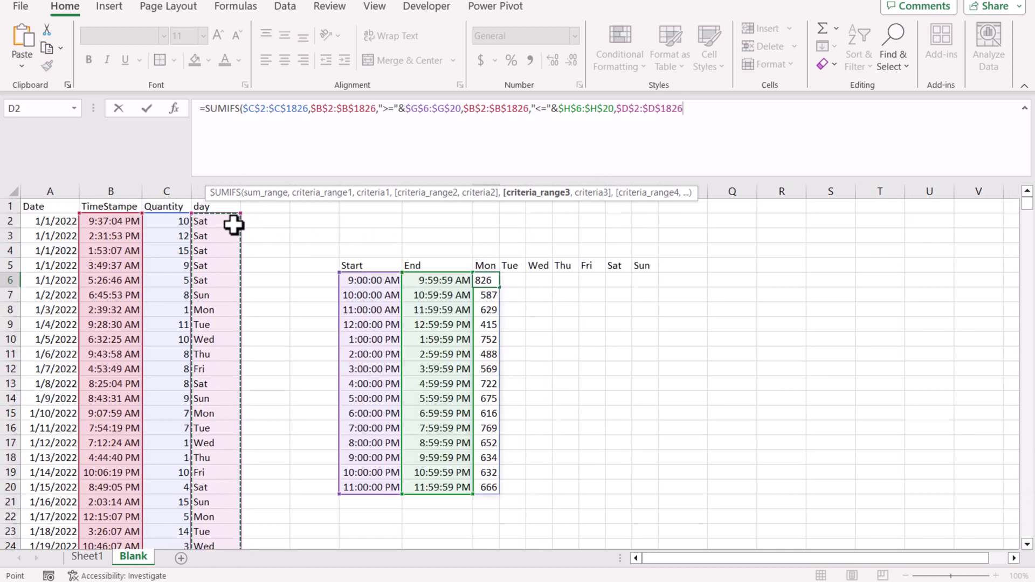
text(,)
drag(490, 266, 637, 268)
text())
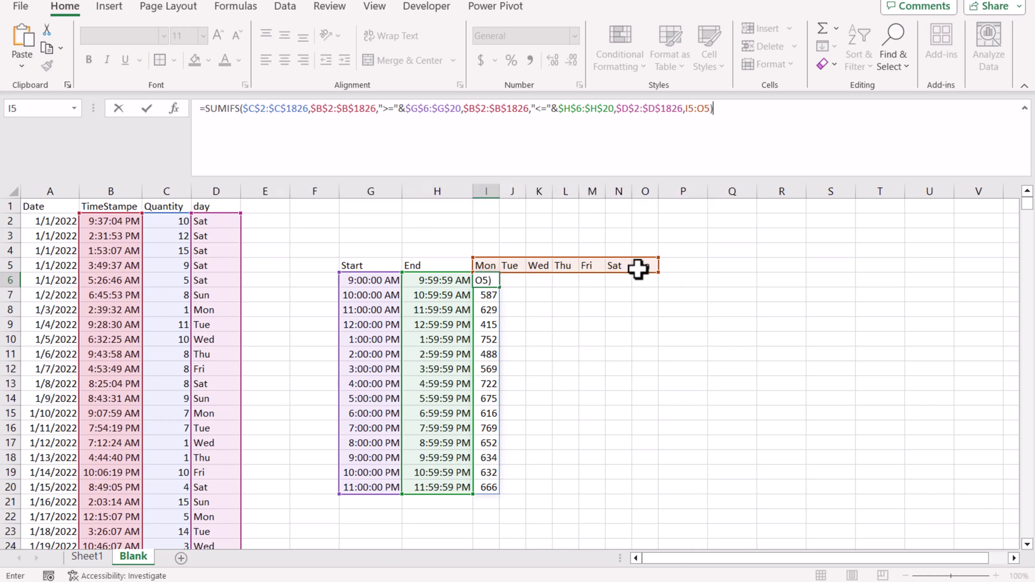
key(Return)
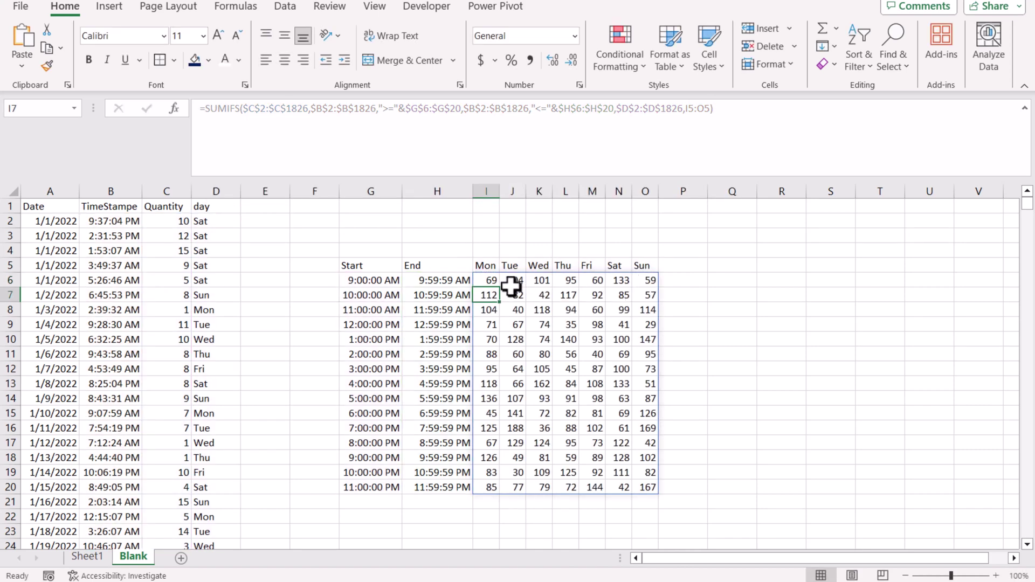
Step: Apply a Green-Yellow-Red color scale to I6:O20 and bring up its rule in Manage Rules
mouse_move(490, 278)
mouse_down()
mouse_move(600, 453)
mouse_move(648, 486)
mouse_up()
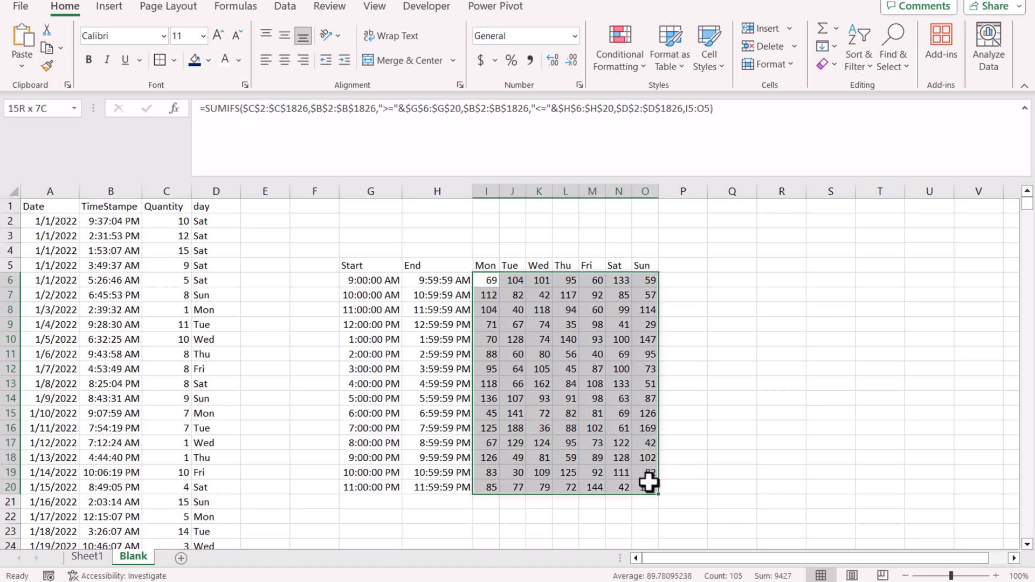
click(601, 67)
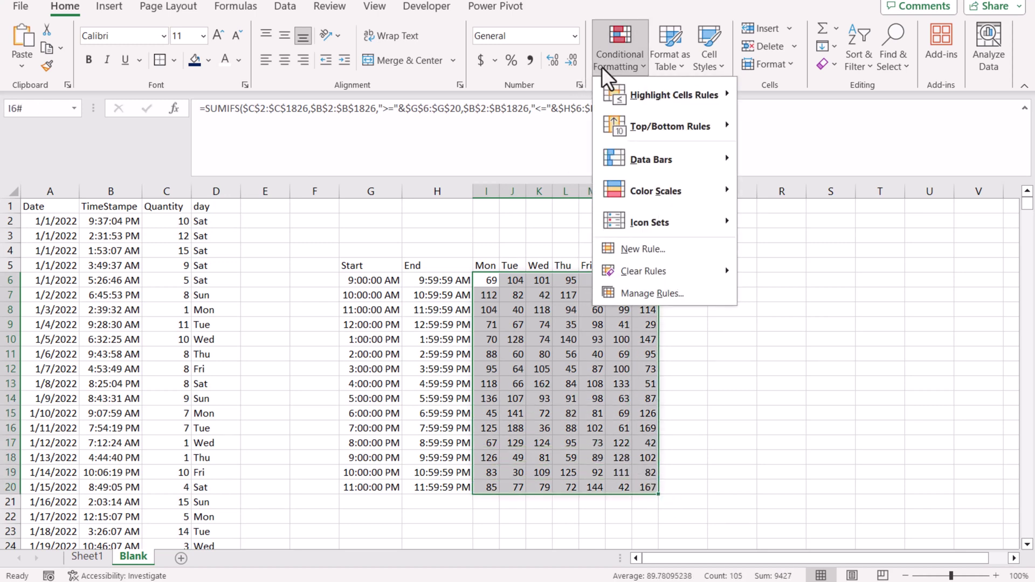
mouse_move(654, 200)
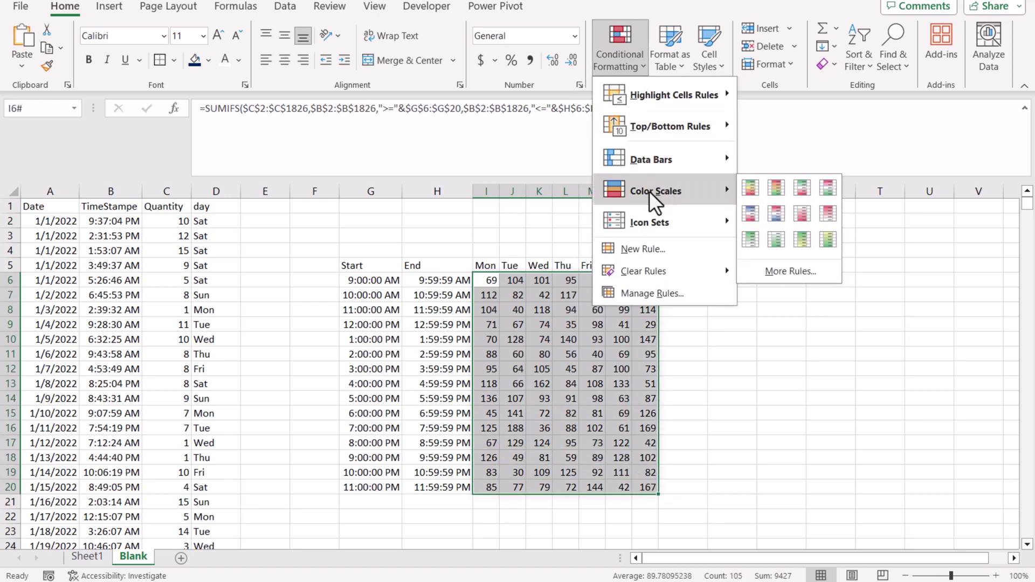
click(752, 184)
click(634, 67)
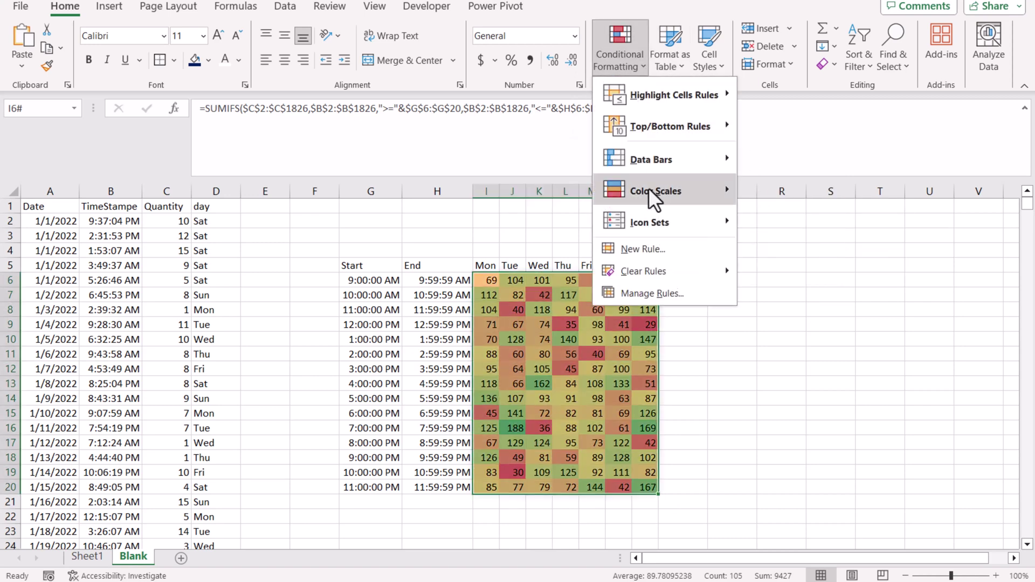
click(655, 291)
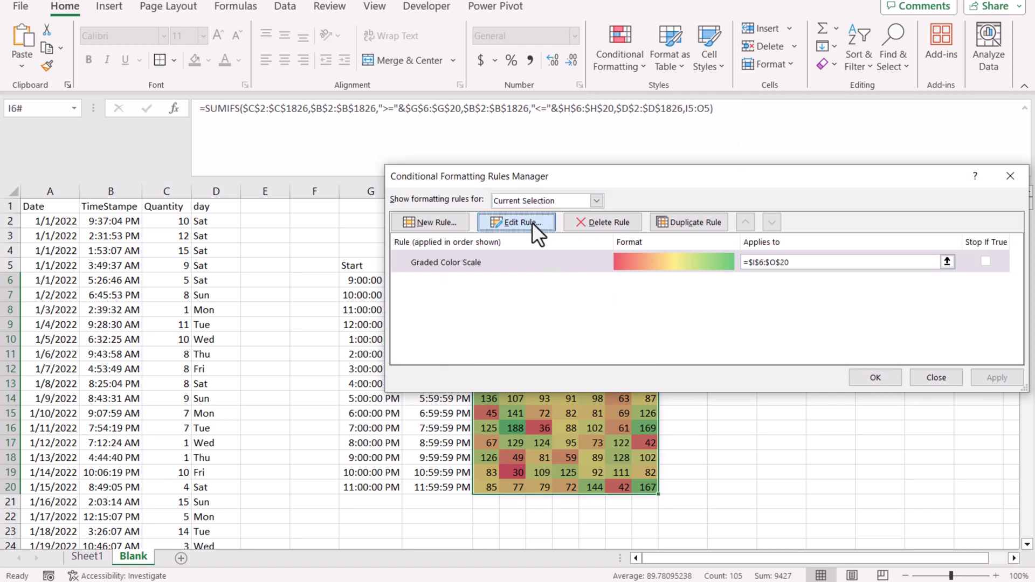
Step: Edit the 3-color scale rule, setting the minimum to light pink and the midpoint to pink
click(532, 222)
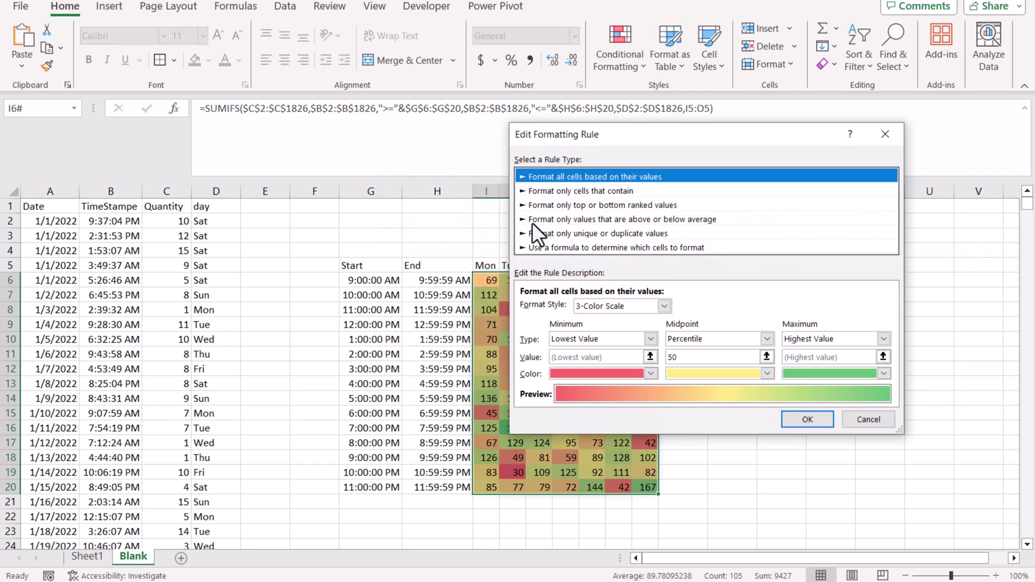
click(654, 372)
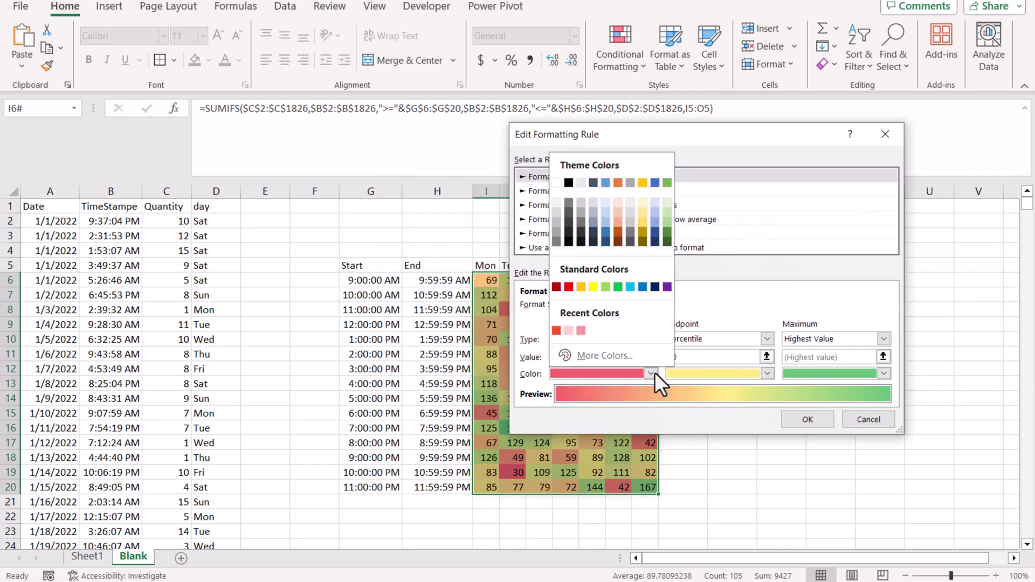
click(568, 330)
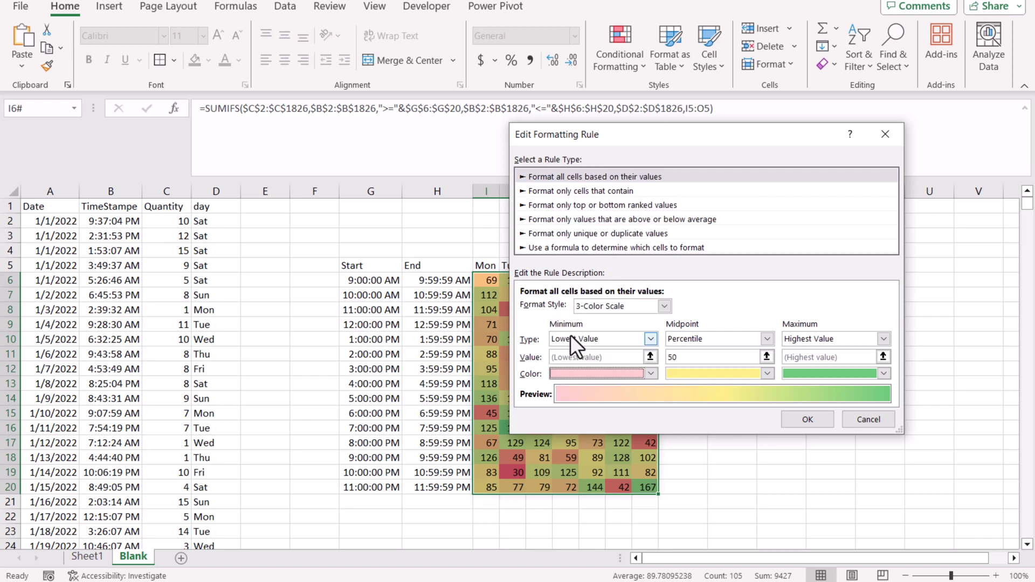
click(698, 372)
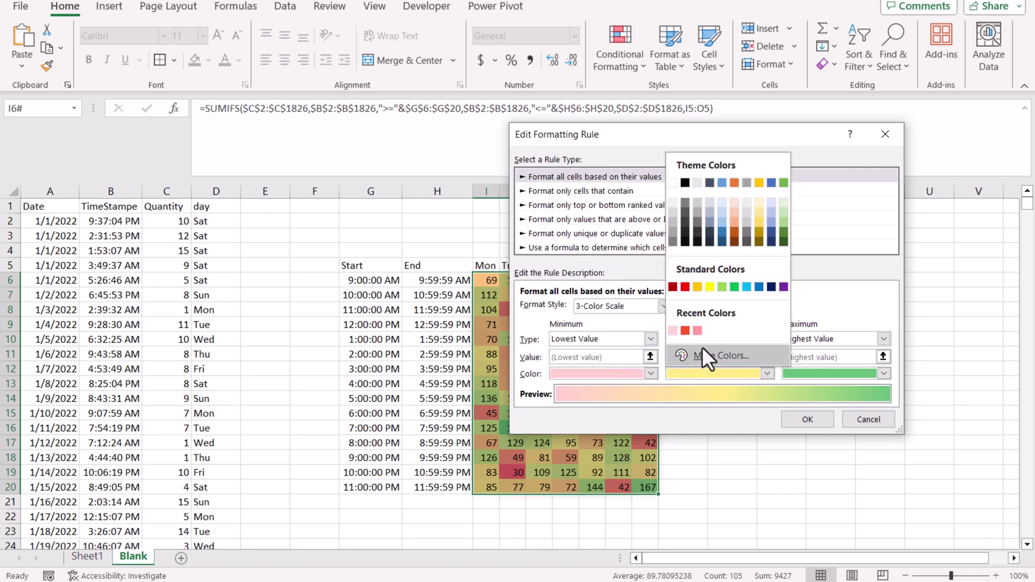
click(697, 330)
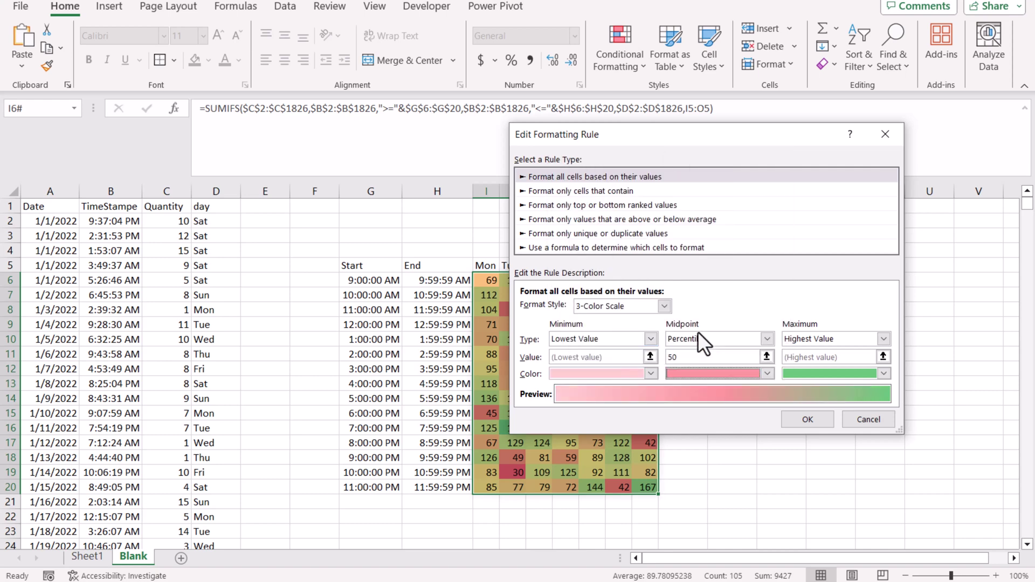
Step: Set the maximum colour to standard red and darken the midpoint to a custom deeper pink
click(807, 372)
click(813, 330)
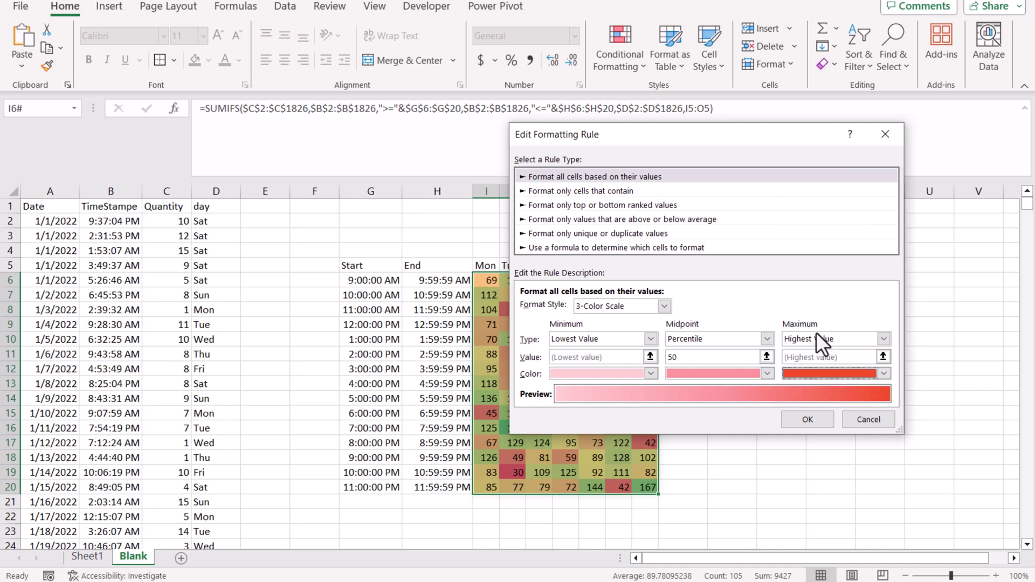
click(809, 371)
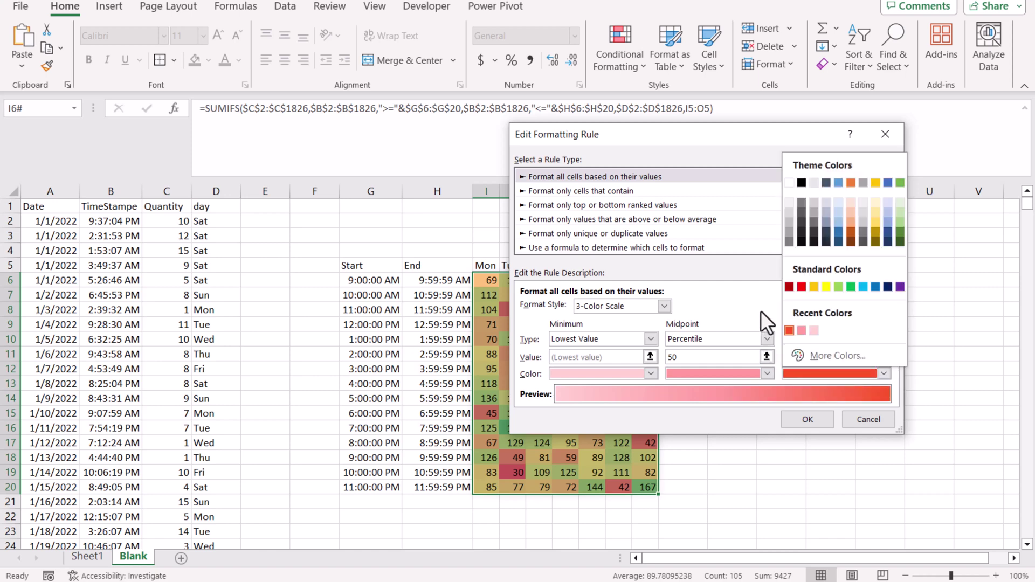
click(802, 286)
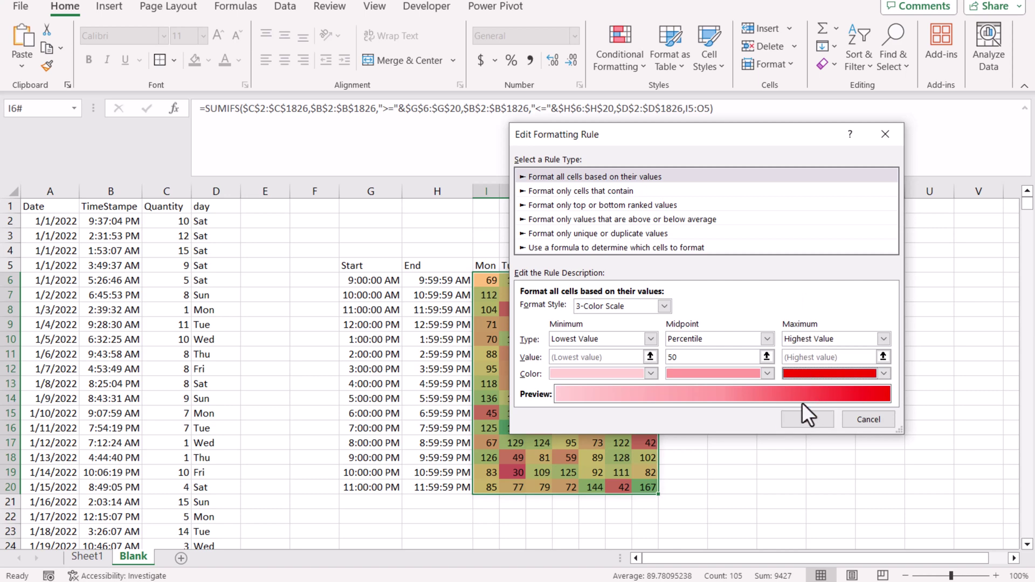
click(765, 373)
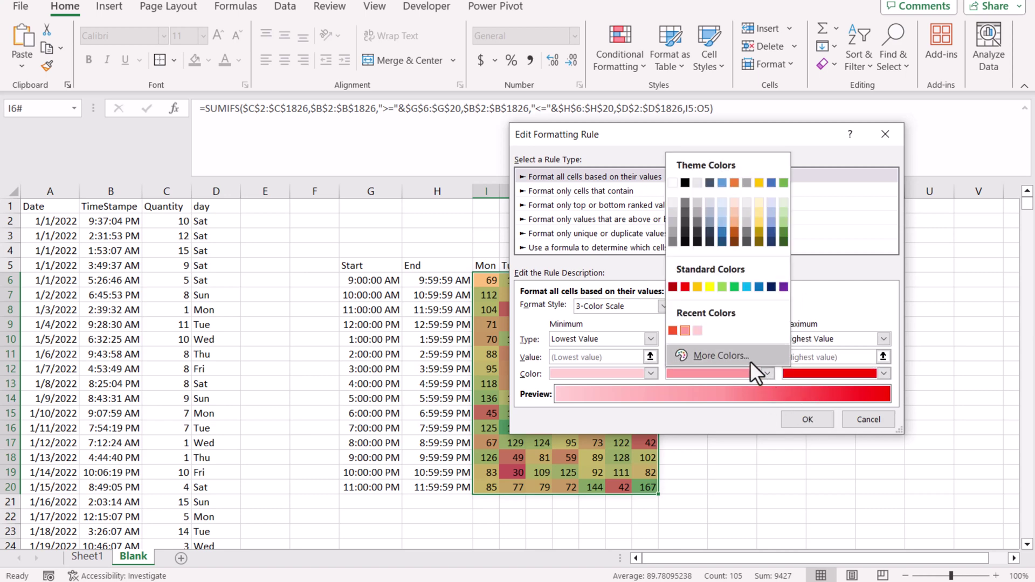
click(749, 360)
drag(735, 206, 732, 214)
click(796, 160)
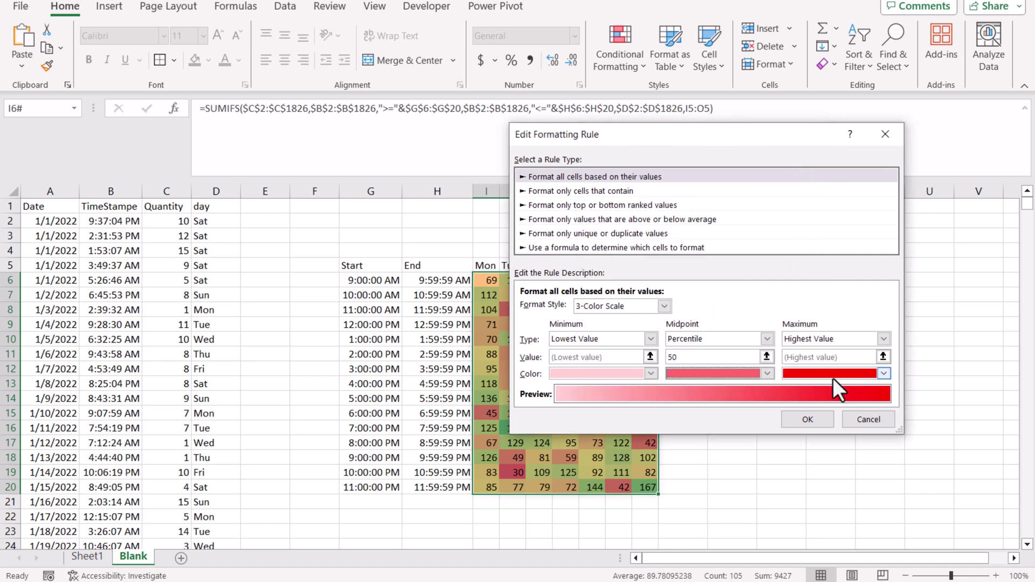
click(825, 419)
Step: Apply the red scale, then give I6:O20 the custom number format ;;; to hide the values
click(888, 380)
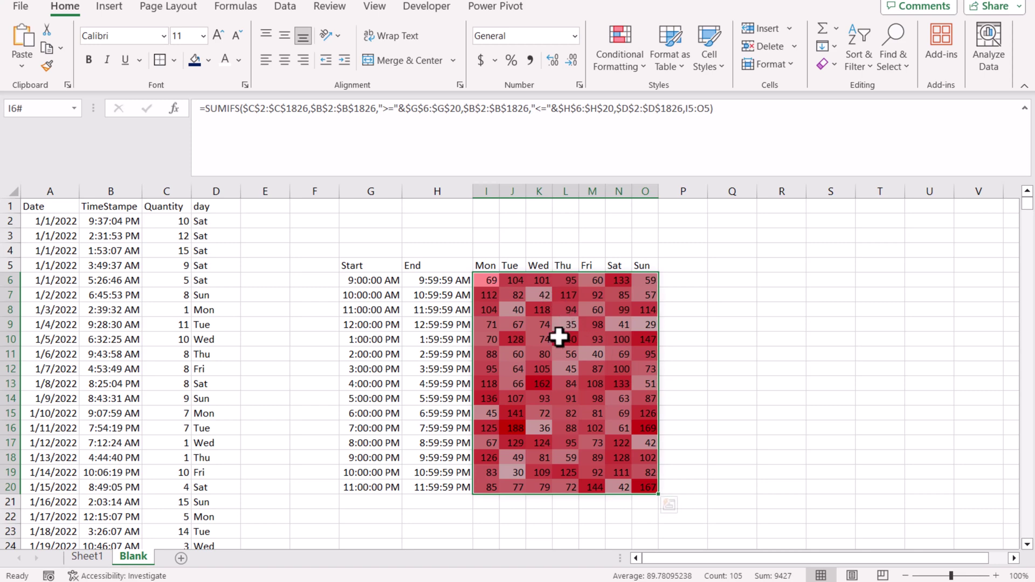
drag(483, 275, 646, 489)
right_click(646, 489)
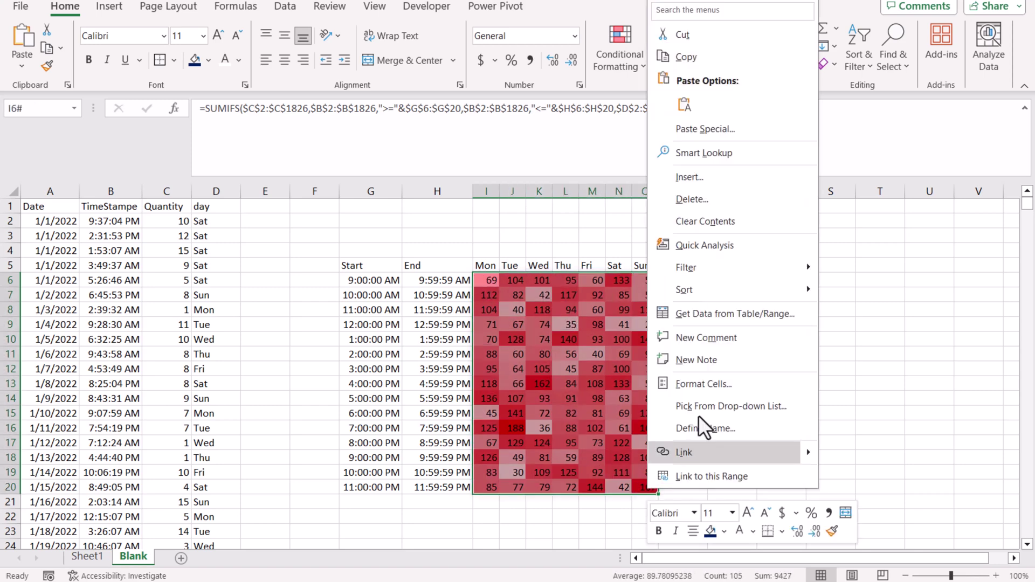
click(704, 392)
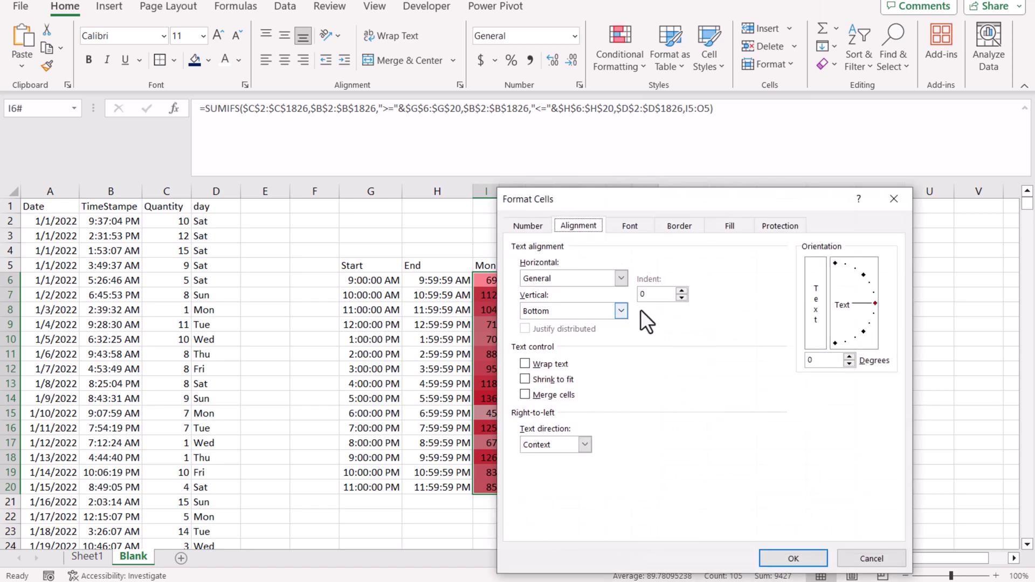
click(528, 225)
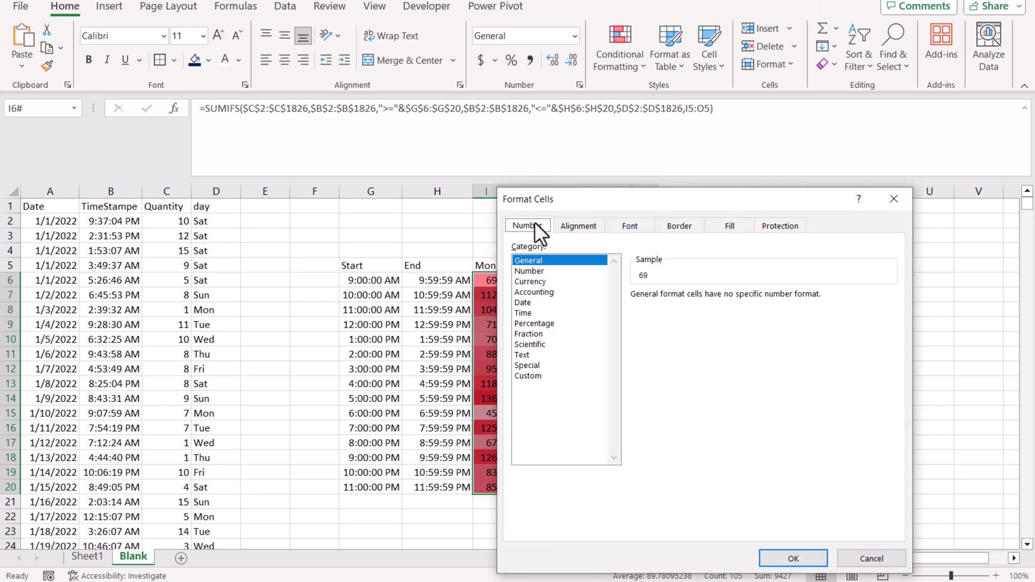
click(529, 375)
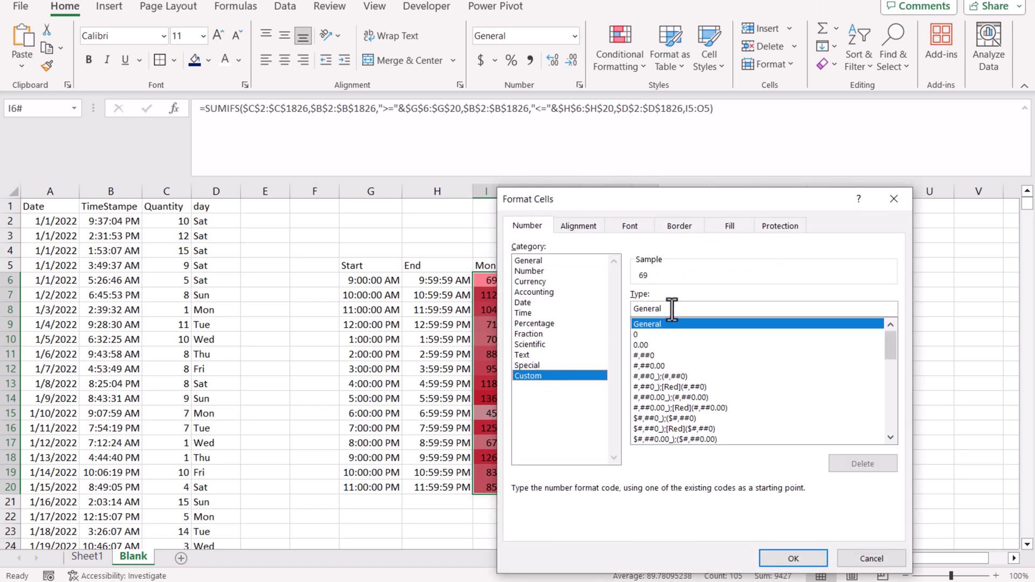
drag(674, 308, 628, 309)
text(;;;)
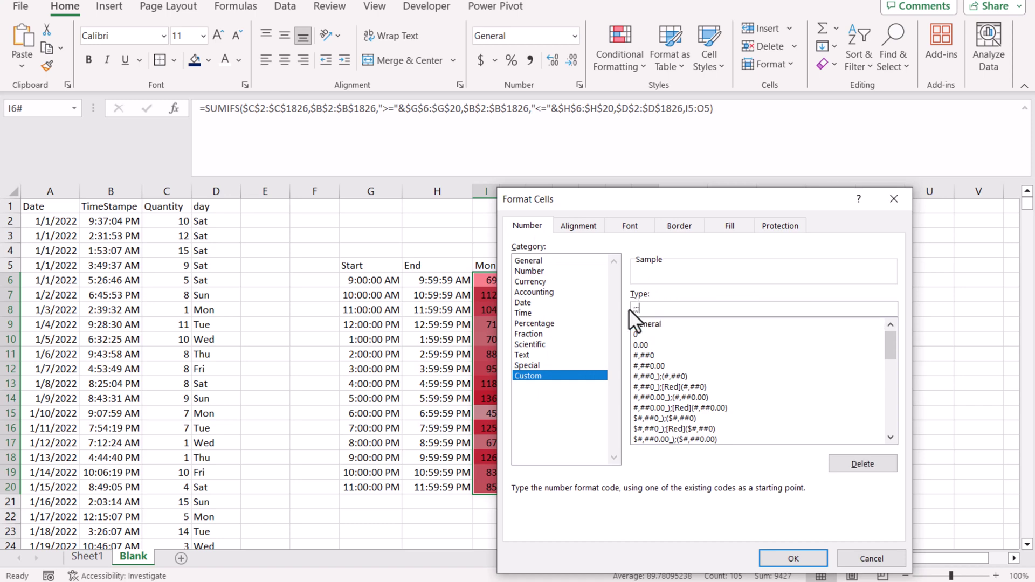
click(778, 555)
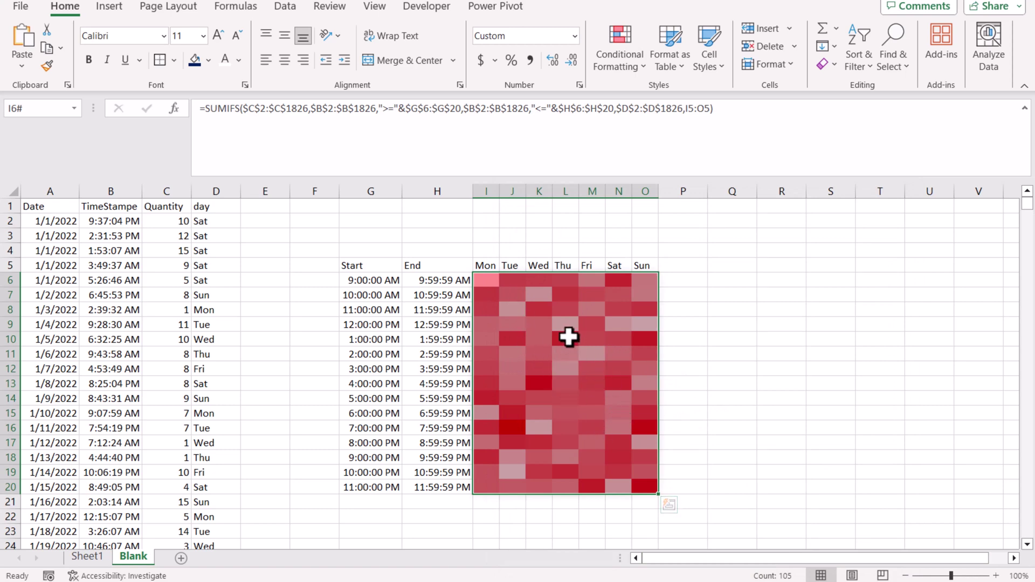
Step: Add white All Borders around every heatmap cell
click(174, 60)
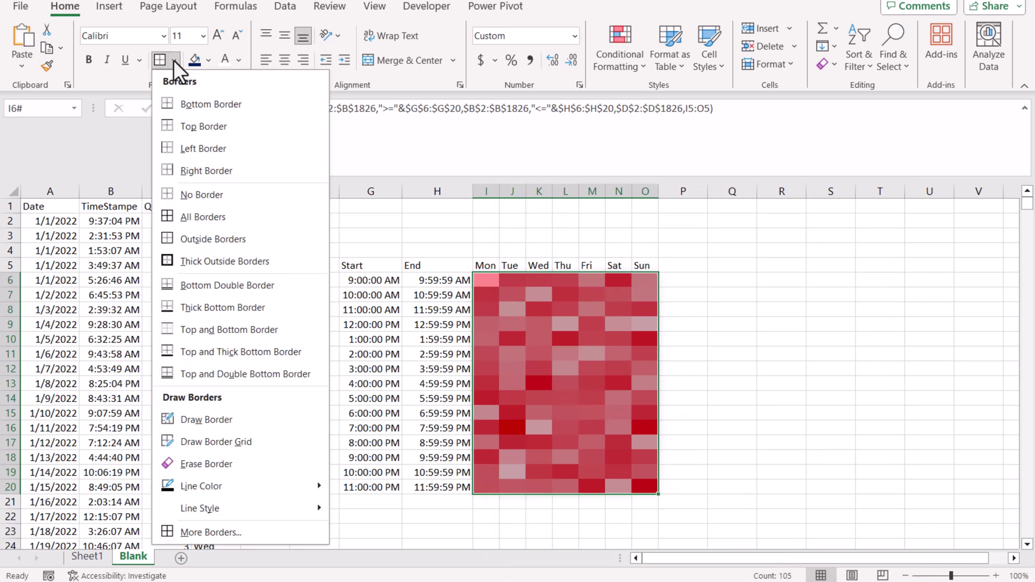
mouse_move(218, 487)
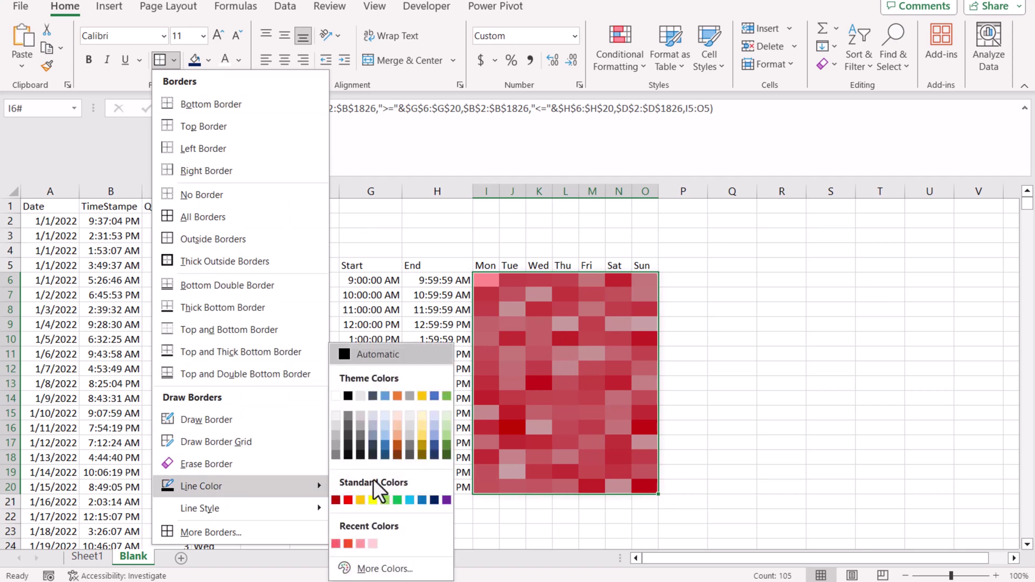
click(347, 396)
click(174, 62)
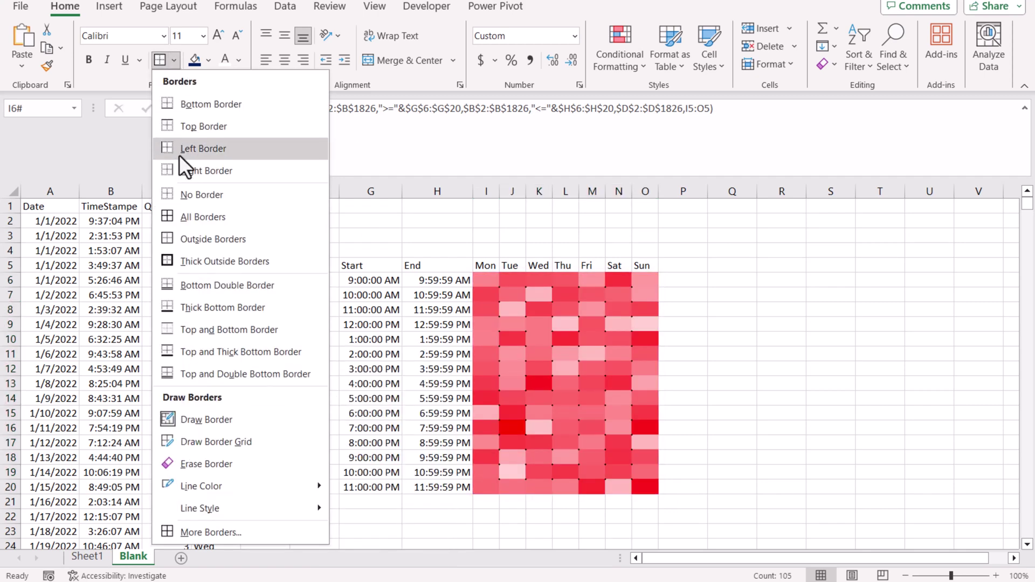
click(182, 225)
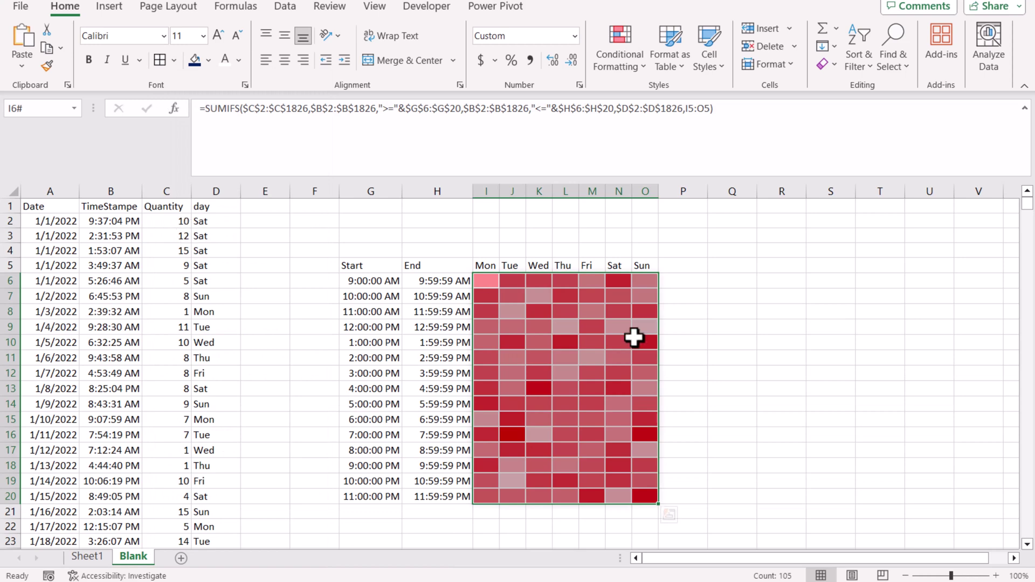
click(768, 326)
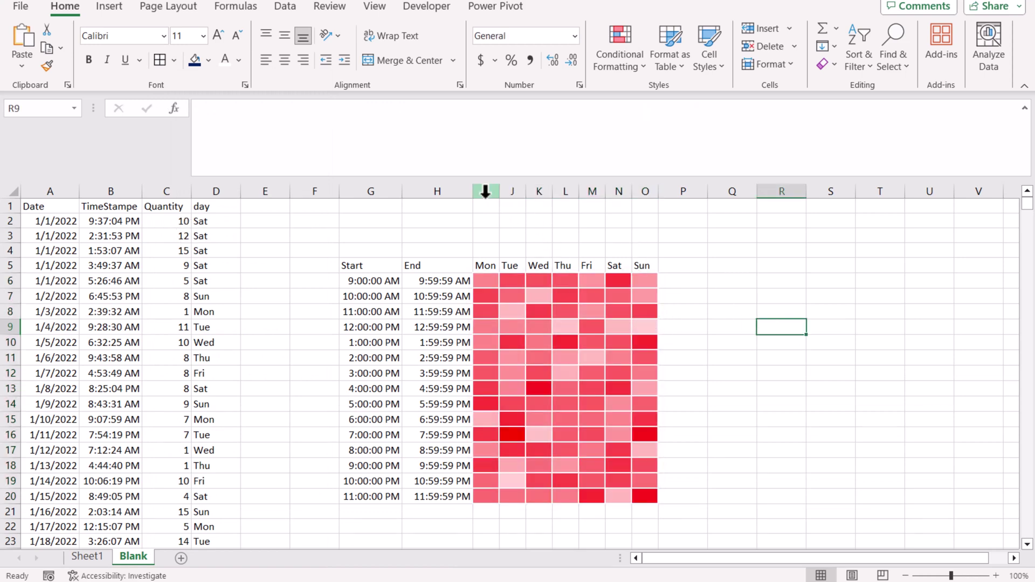
Step: Narrow columns I through O to width 3.22 so cells become small squares
drag(485, 193, 642, 189)
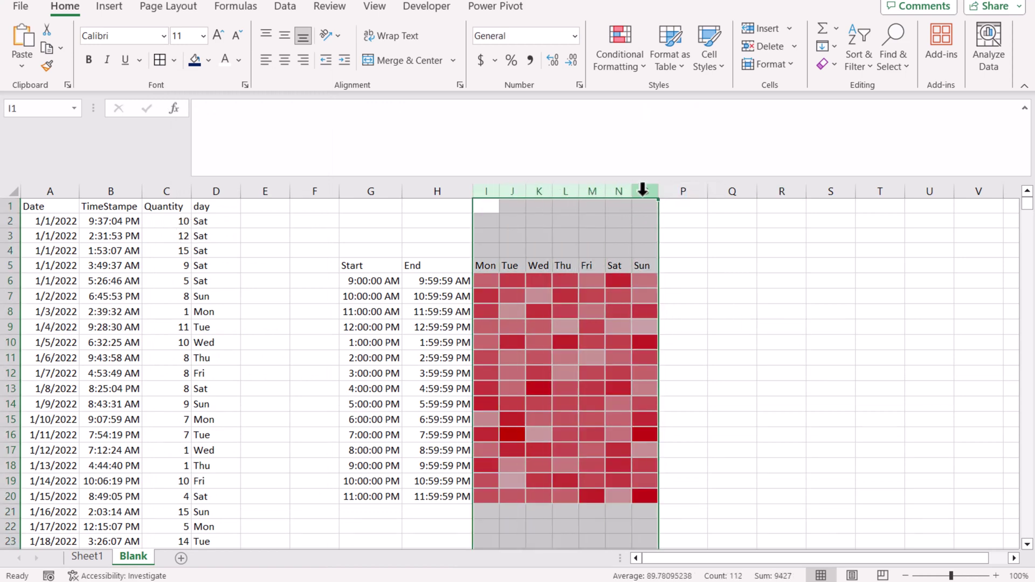
drag(500, 192, 492, 193)
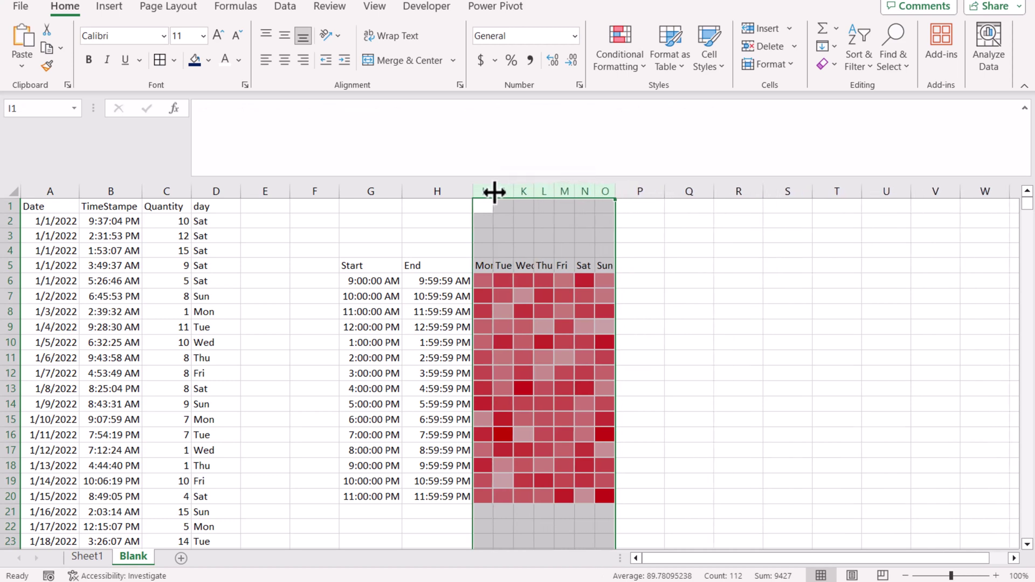
click(552, 338)
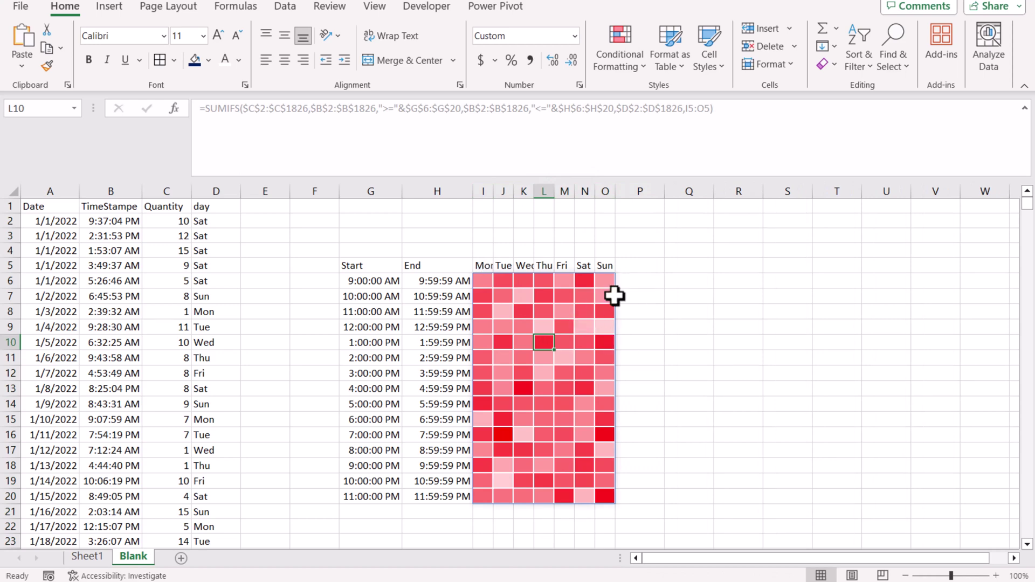
Step: Fill F3:R22 around the heatmap with White, Background 1, Darker 15% grey
click(628, 286)
drag(628, 286, 651, 454)
scroll(557, 501, down, 2)
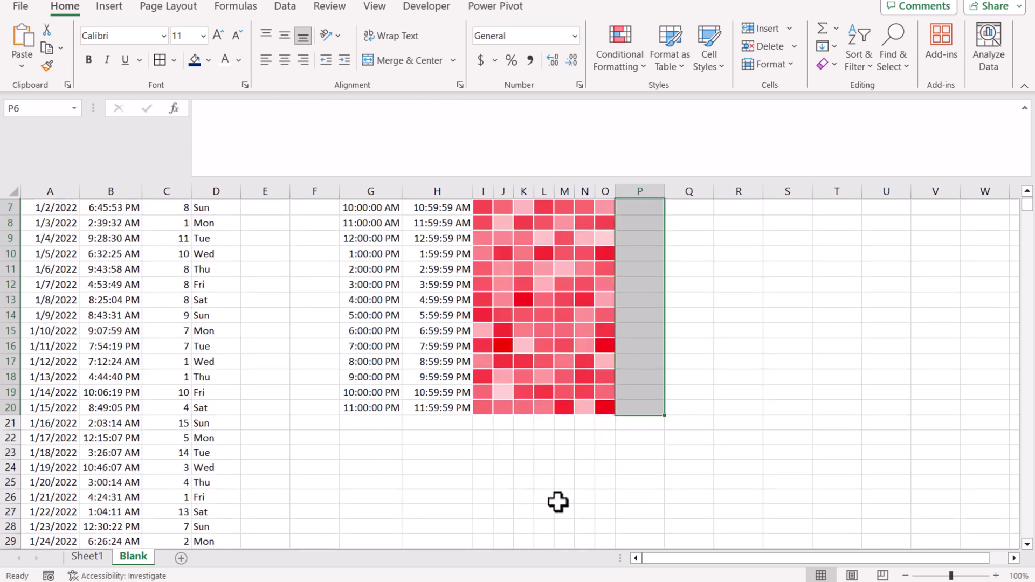
drag(479, 423, 602, 418)
scroll(589, 443, up, 2)
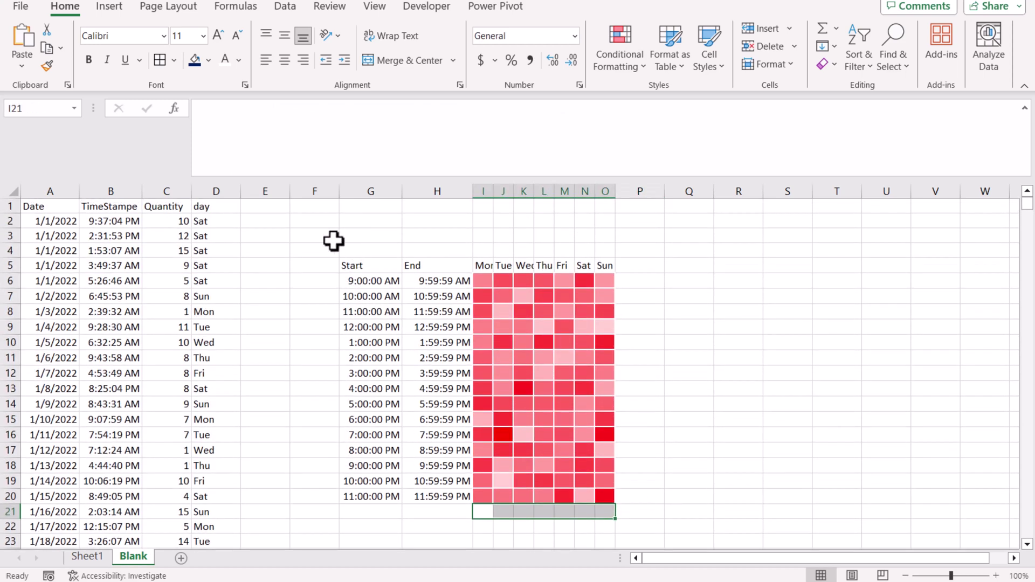
drag(333, 241, 783, 515)
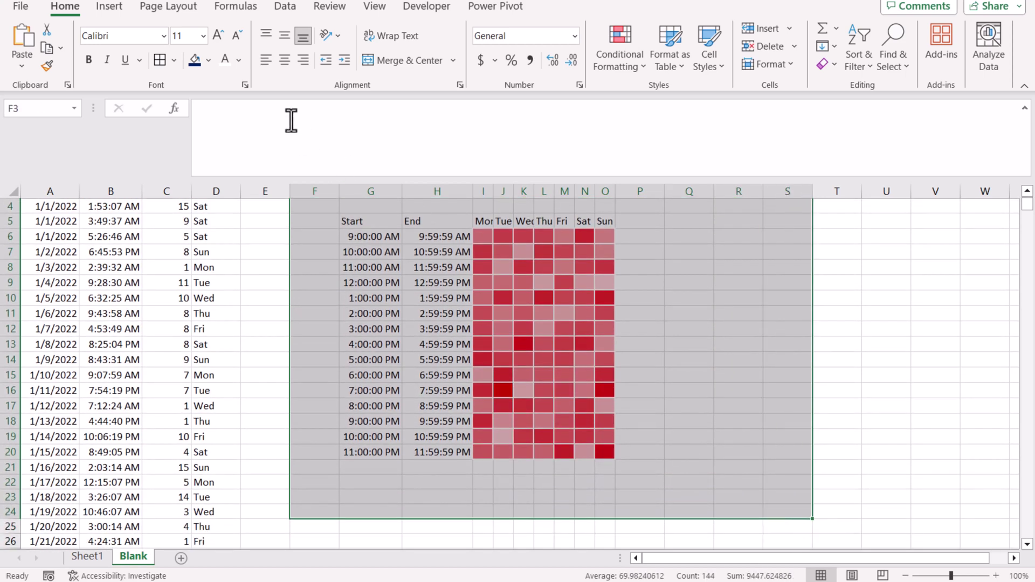
click(211, 62)
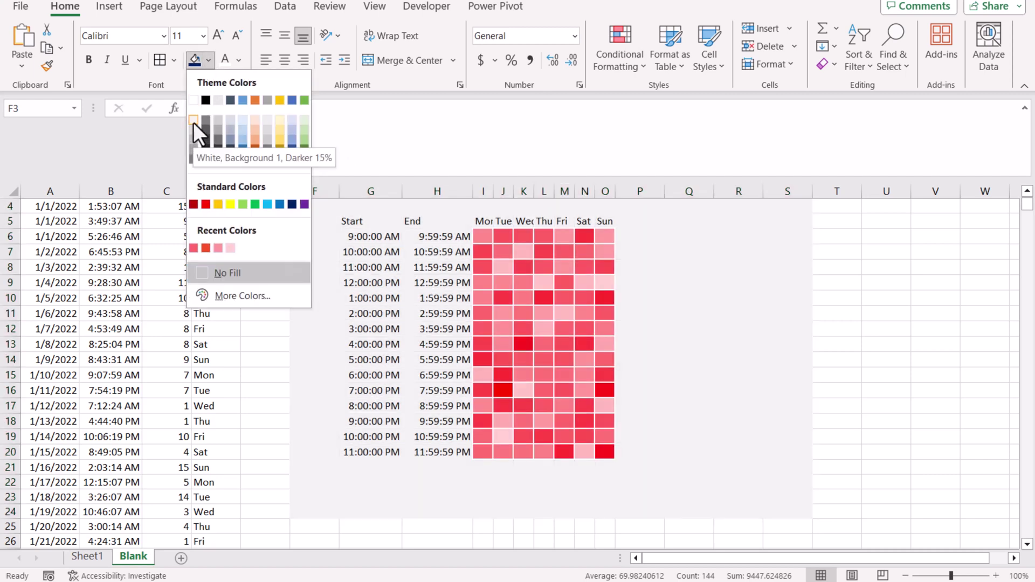
click(192, 118)
scroll(570, 388, up, 1)
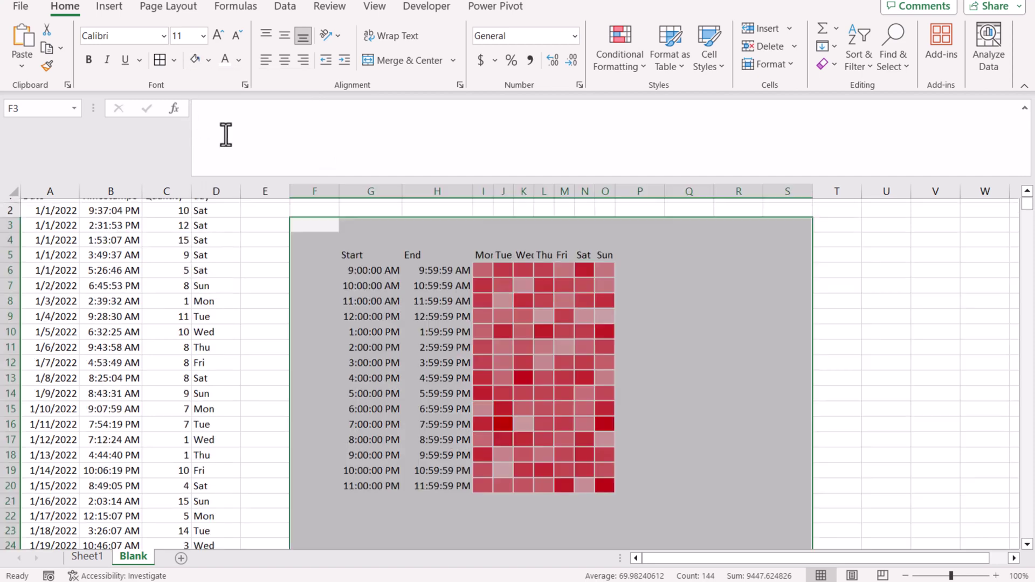
click(639, 280)
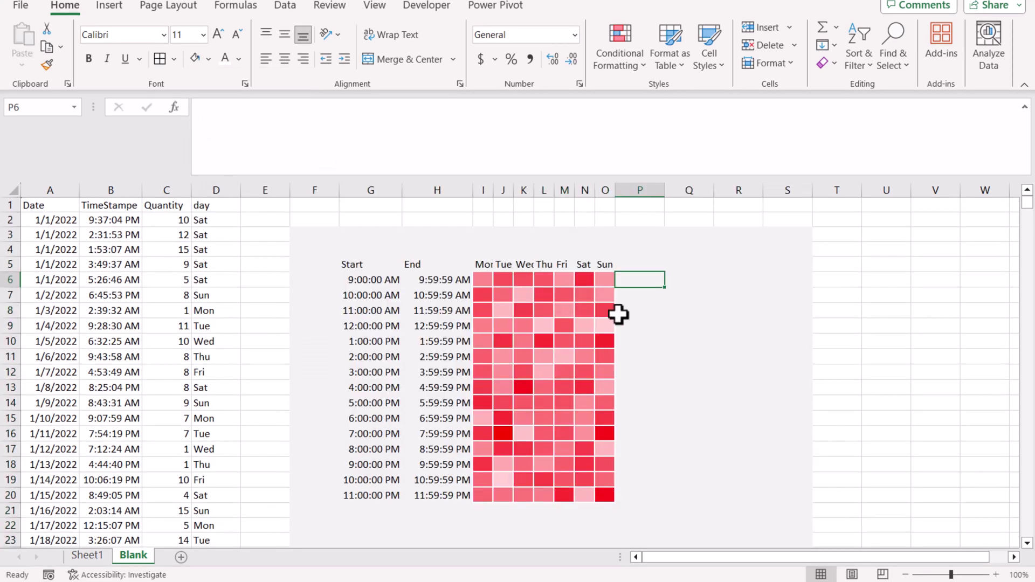
Step: Enter =SUM(I6:O6) in P6 to total the first hour row
text(=sum()
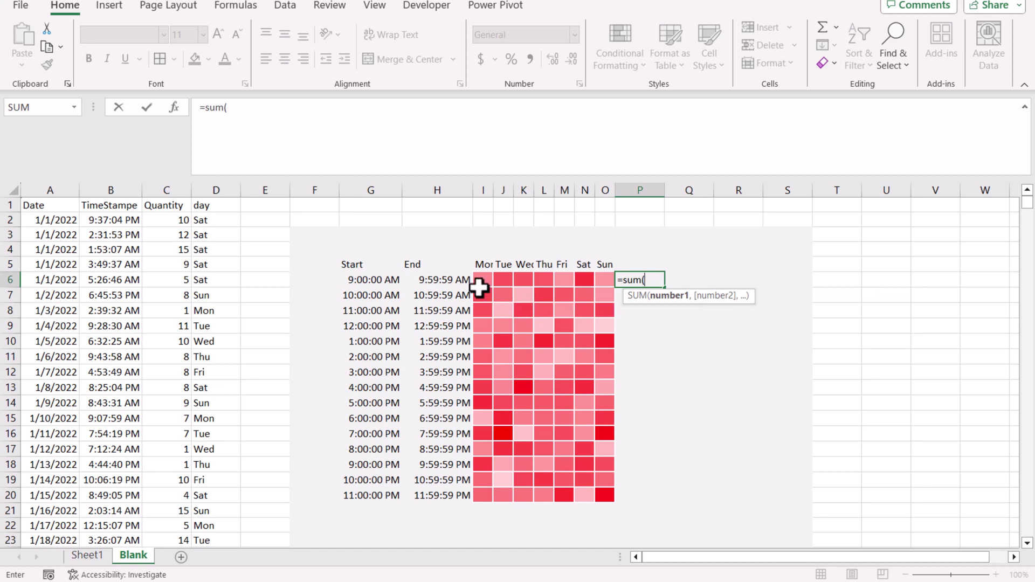
drag(482, 280, 602, 279)
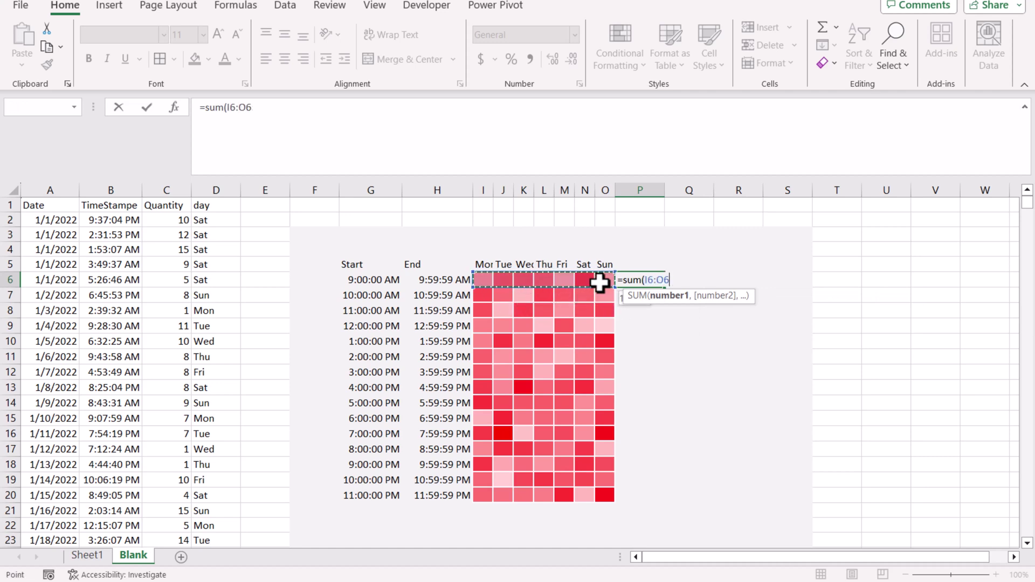
key(Return)
Step: Format P6 as General so 621 shows, and fill the formula down to P20
click(647, 279)
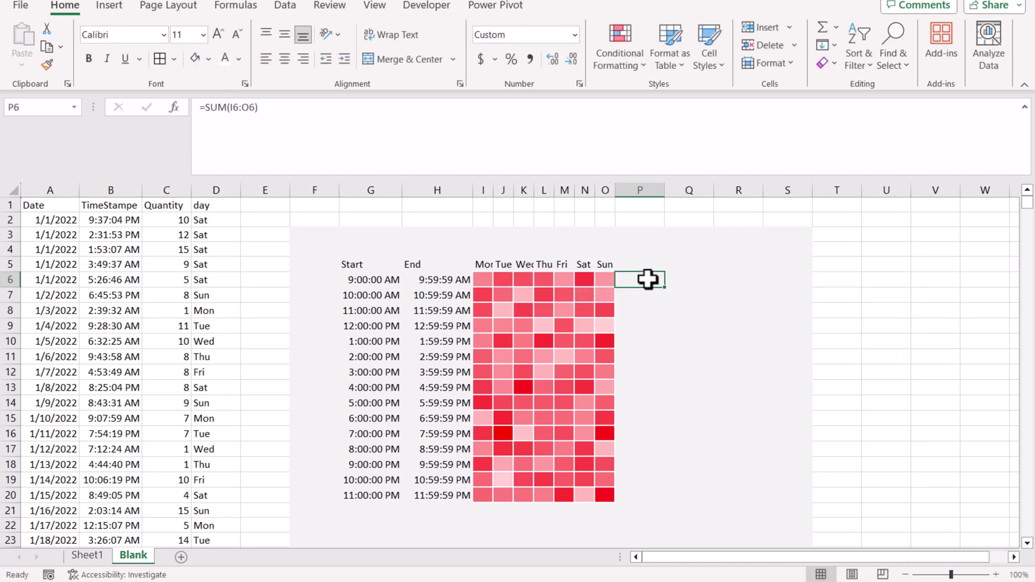
right_click(647, 279)
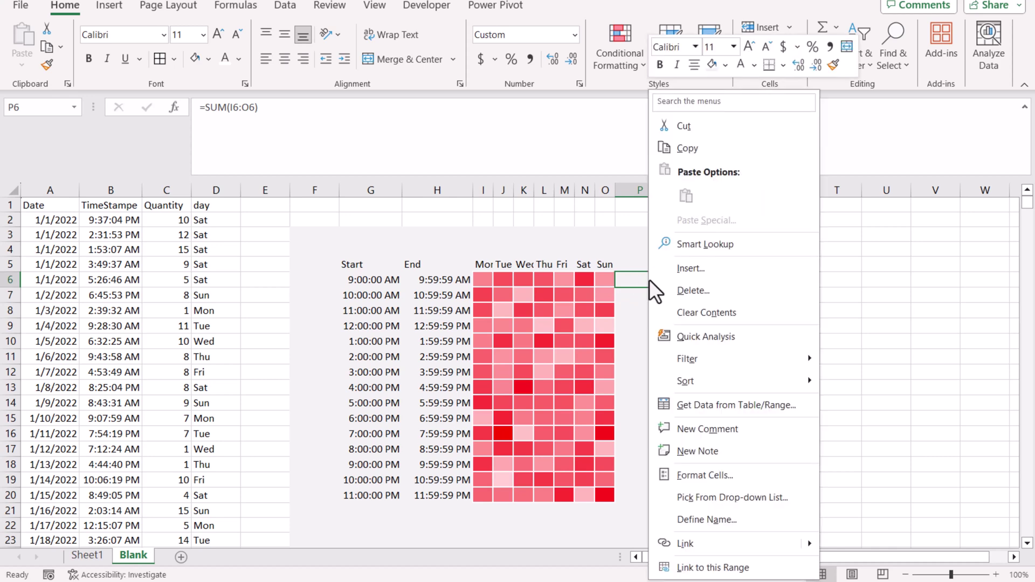
click(705, 475)
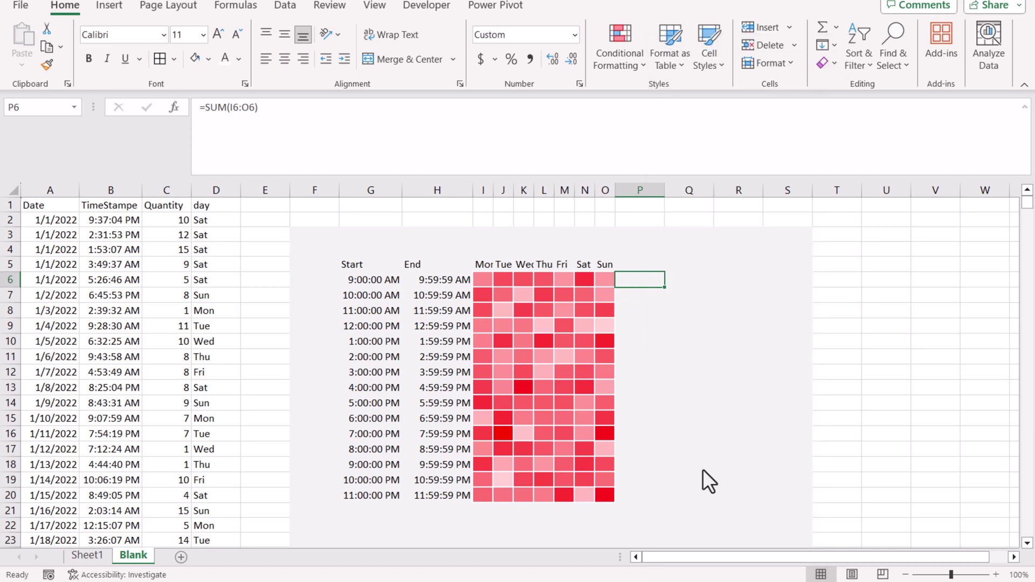
click(526, 263)
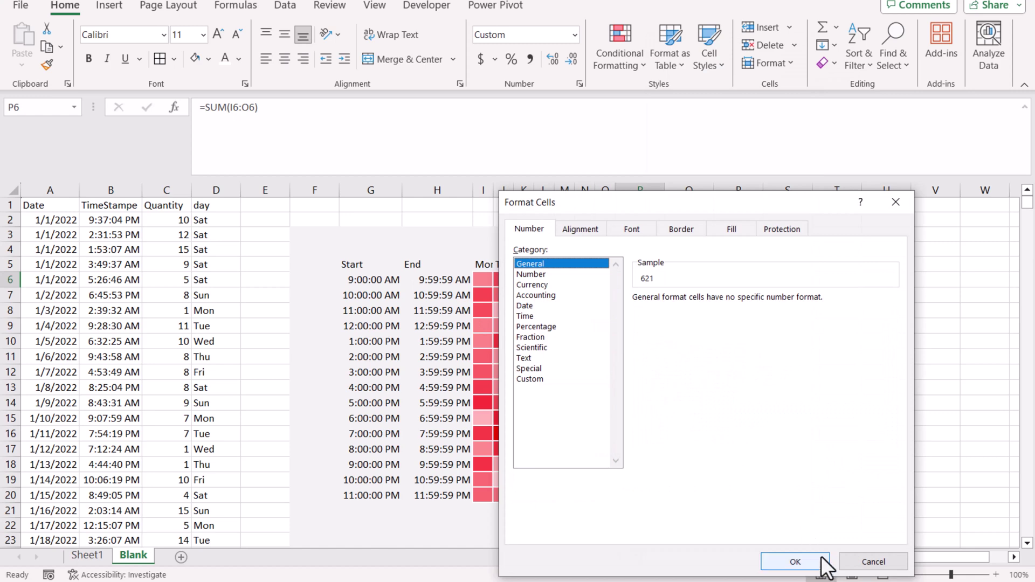
click(795, 562)
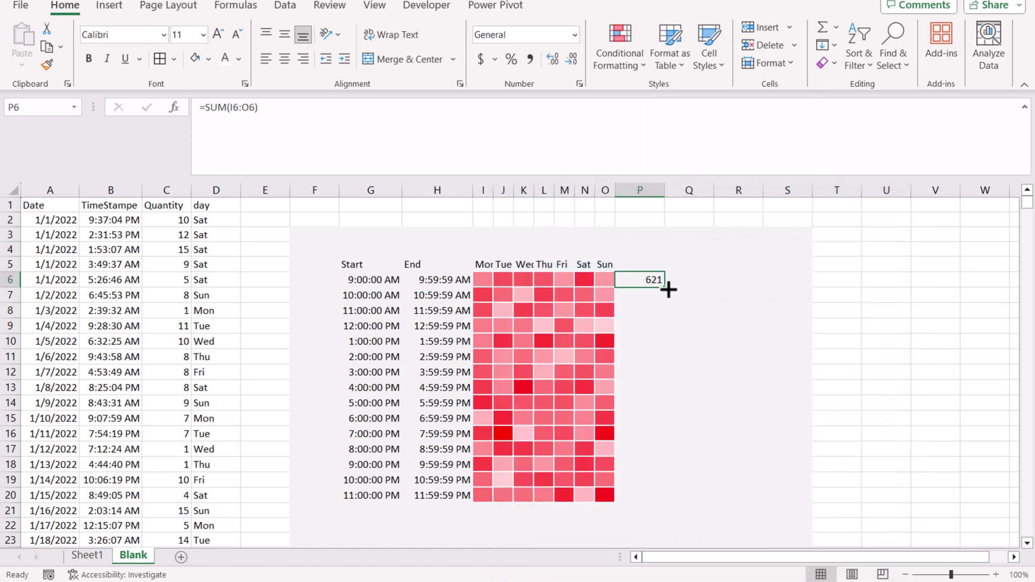
drag(668, 290, 675, 494)
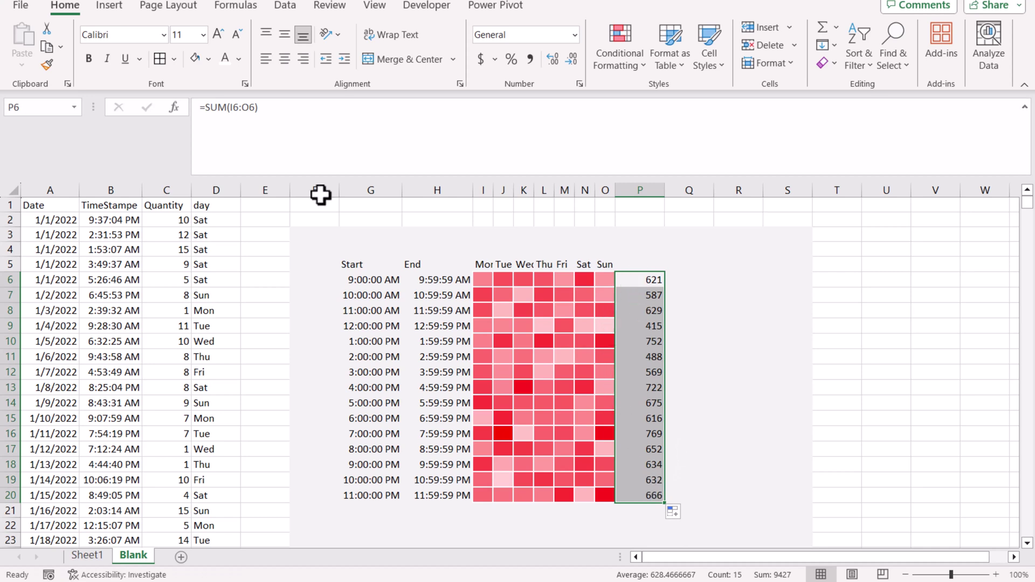
click(100, 7)
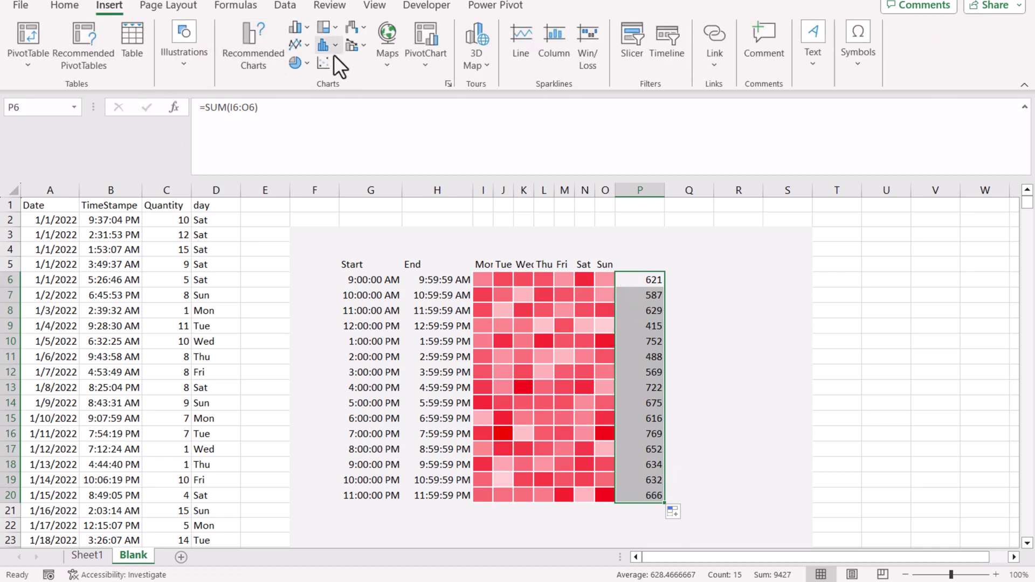
Step: Insert a clustered bar chart of the totals and delete its title, gridlines and value axis
click(264, 56)
click(331, 226)
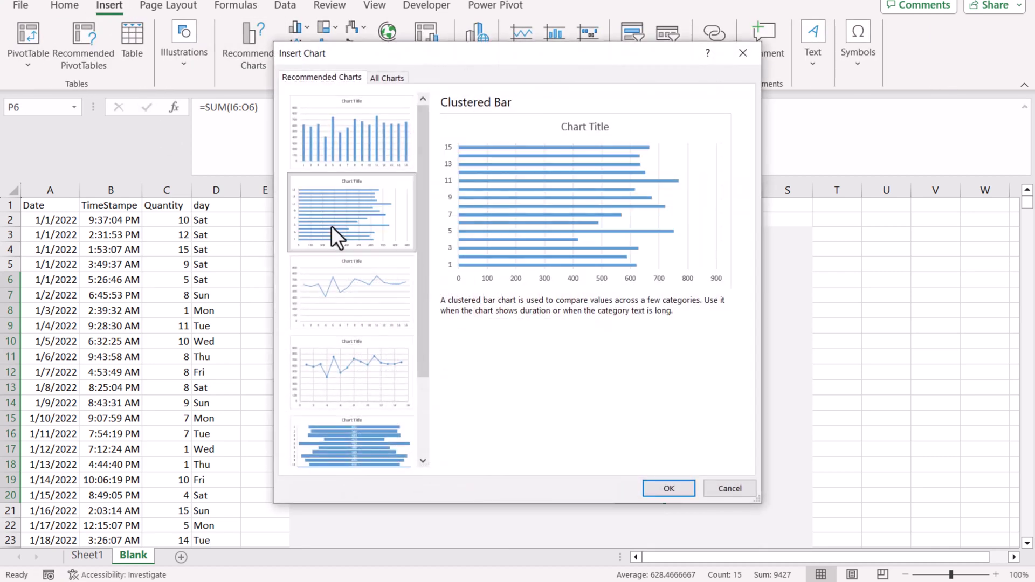
click(655, 487)
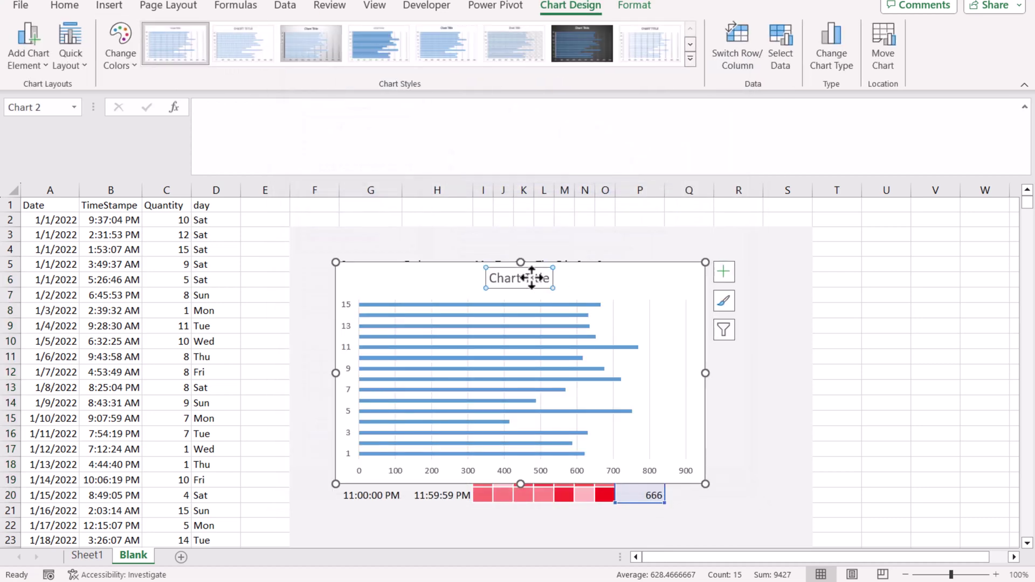
key(Delete)
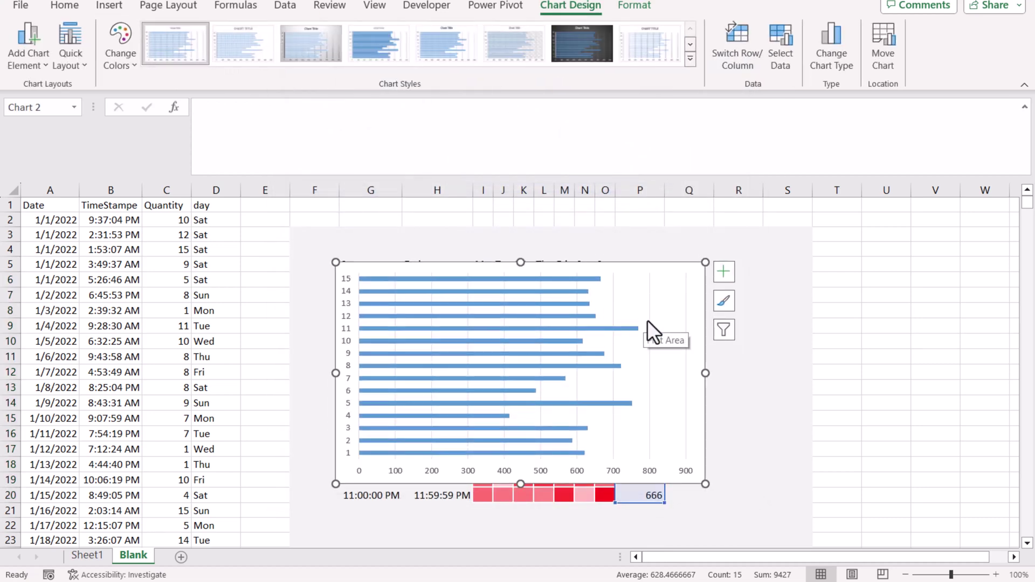
click(648, 321)
key(Delete)
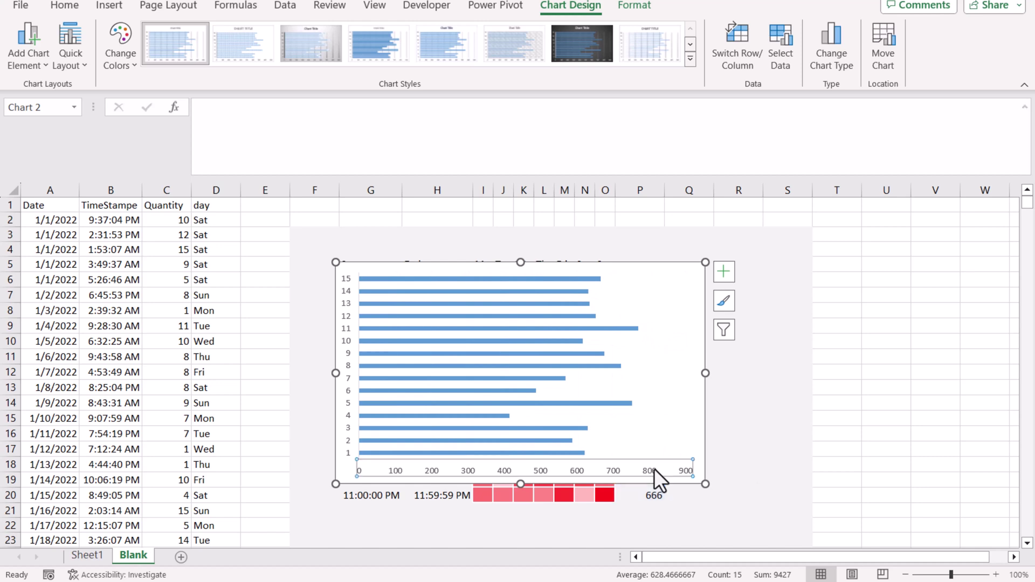
click(654, 467)
key(Delete)
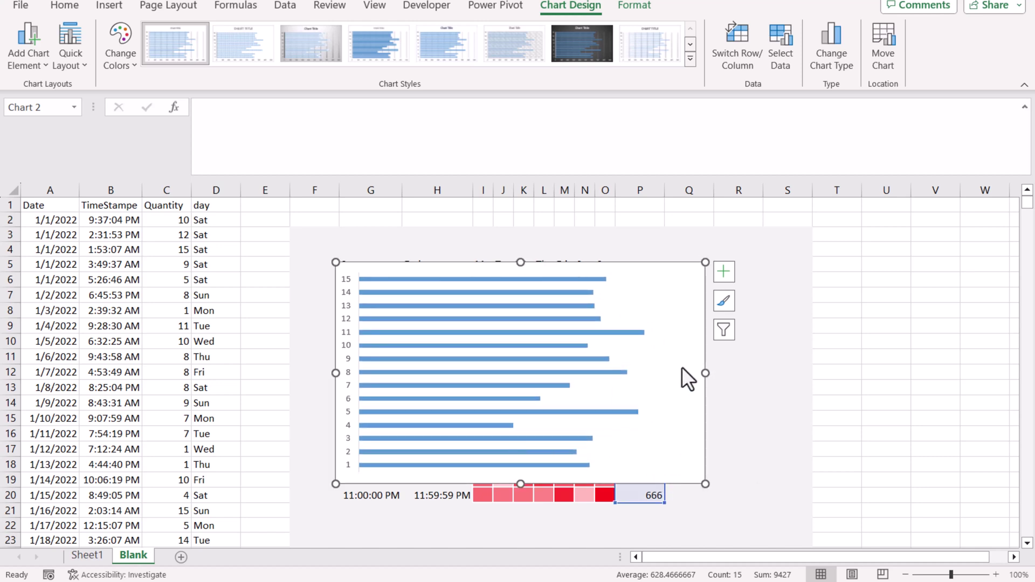
Step: Set the chart's shape fill and shape outline to none and move it right of the heatmap
click(641, 7)
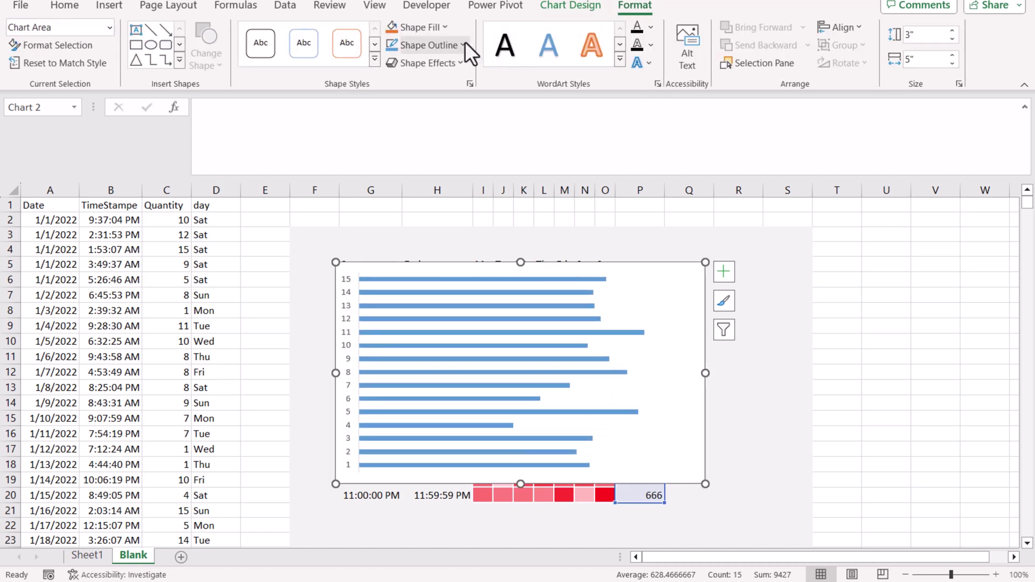
click(438, 27)
click(435, 262)
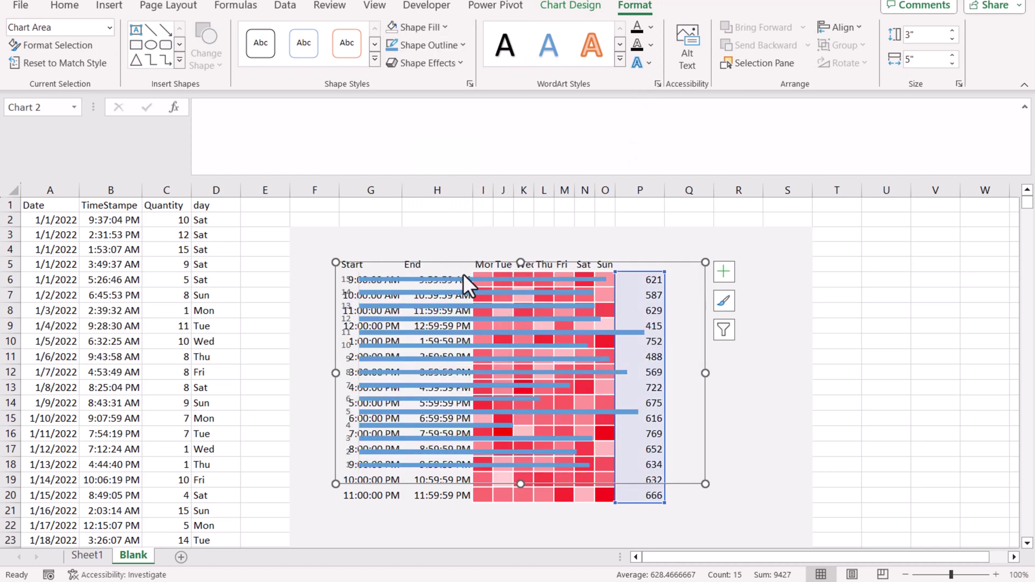
click(628, 260)
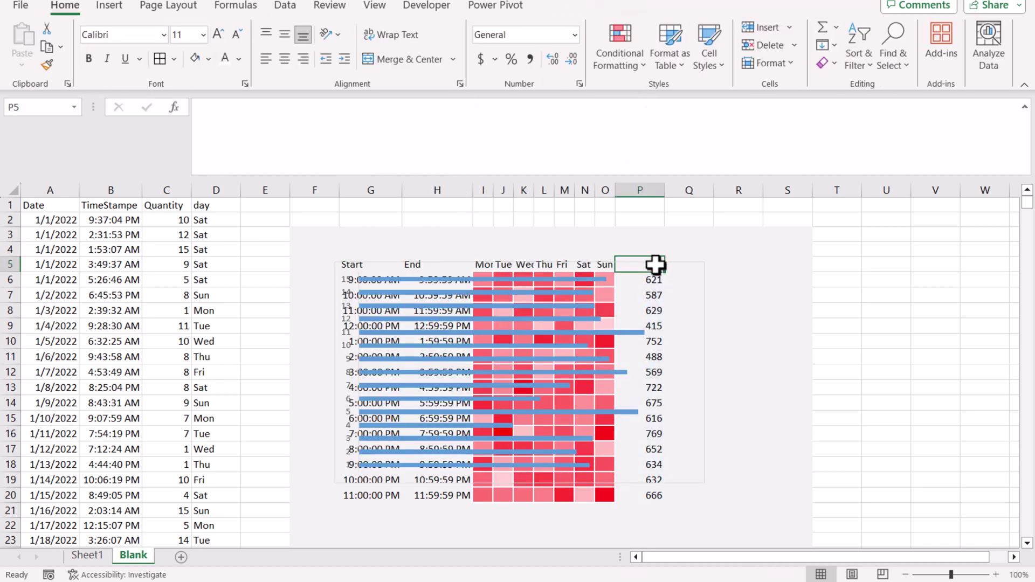
click(657, 264)
drag(657, 264, 964, 233)
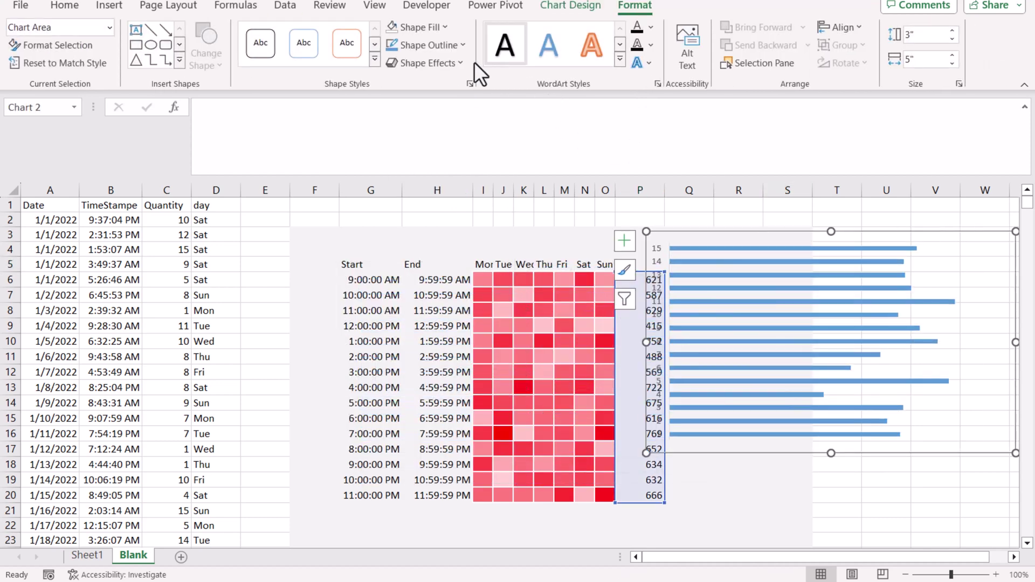
click(450, 52)
click(432, 272)
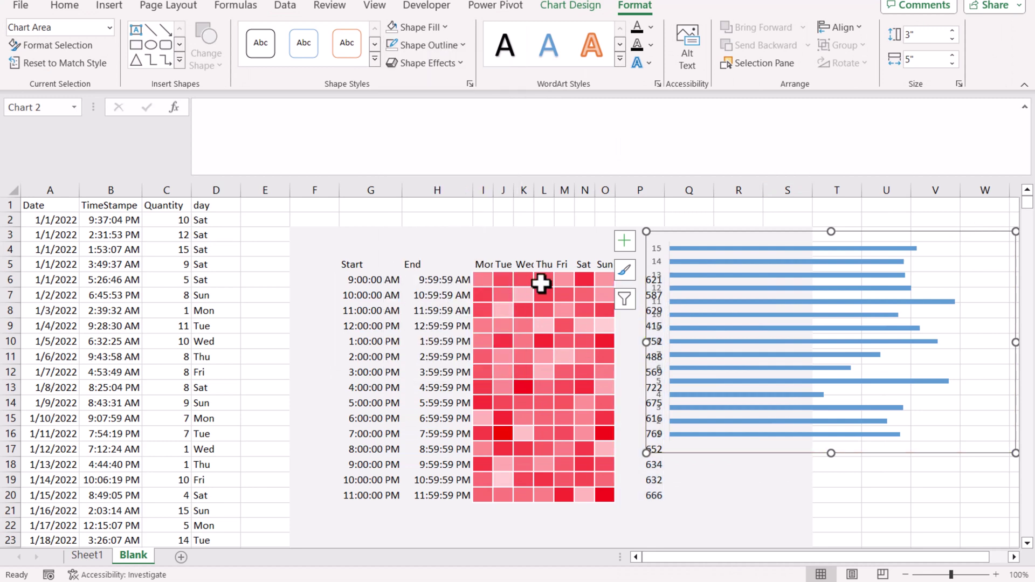
Step: Delete the 1–15 category axis labels and reposition the chart toward the totals
drag(684, 229, 697, 266)
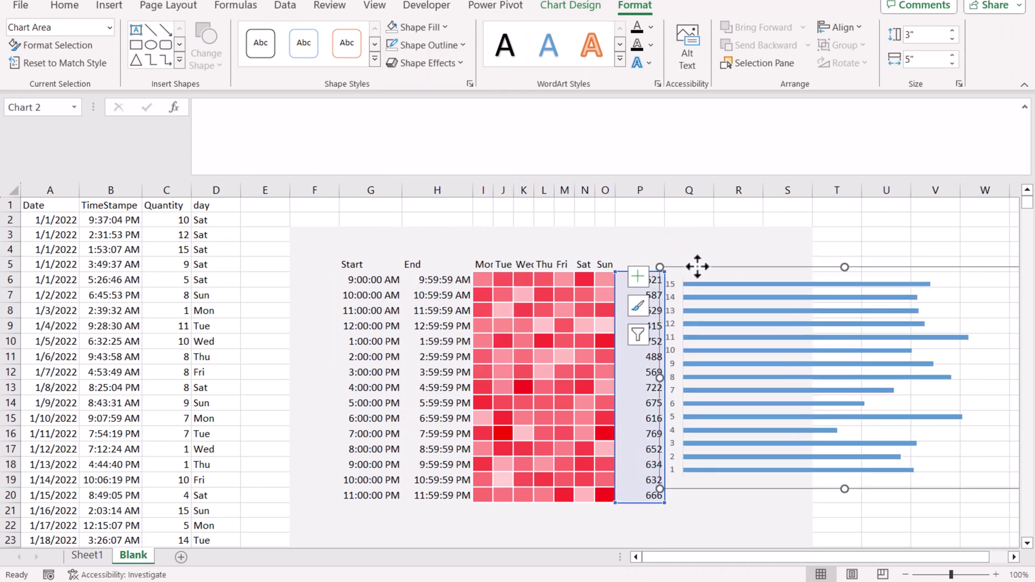
click(674, 308)
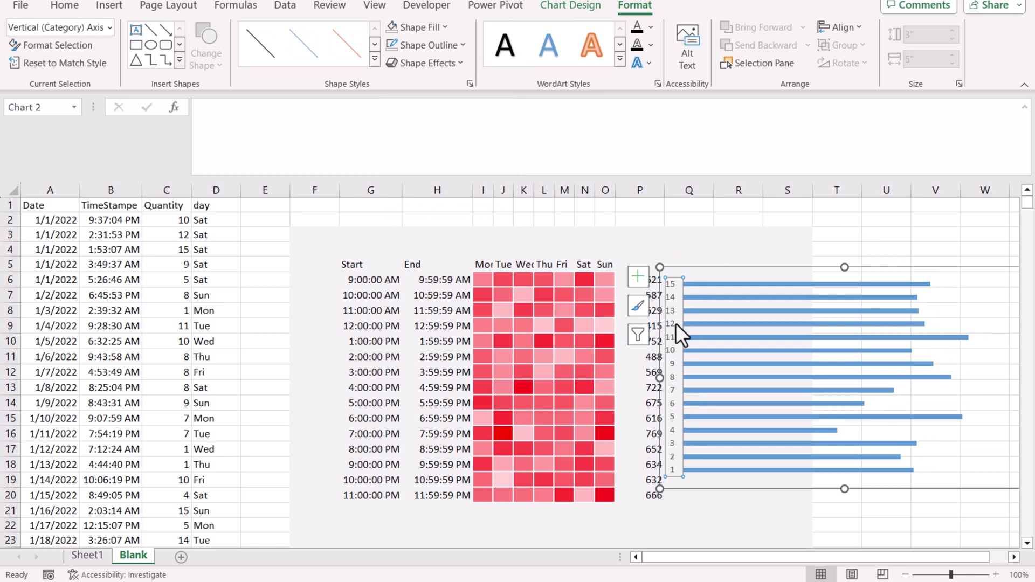
key(Delete)
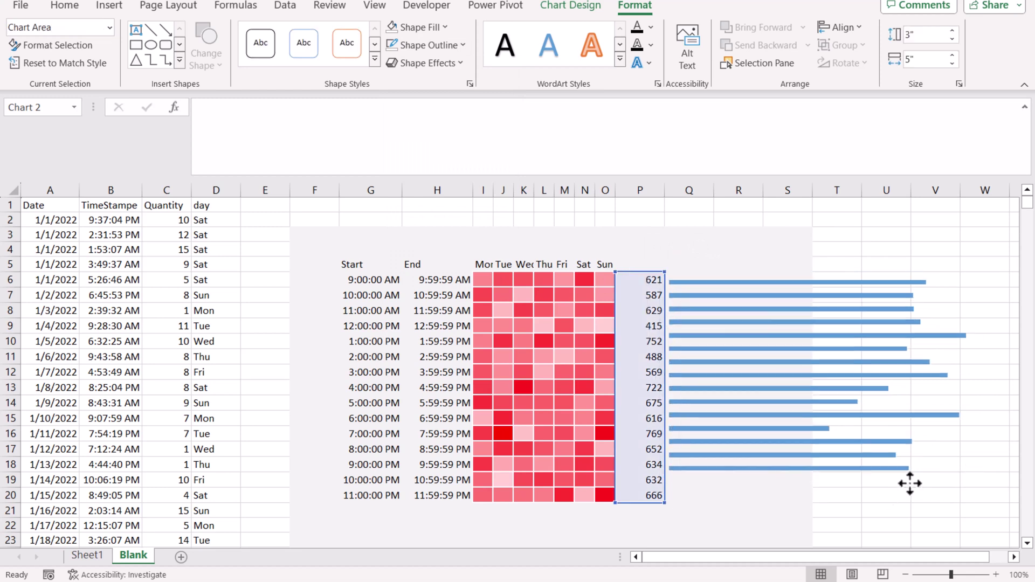
drag(908, 479, 795, 447)
Step: Reduce the bar series gap width to 16% in Format Data Series
right_click(783, 440)
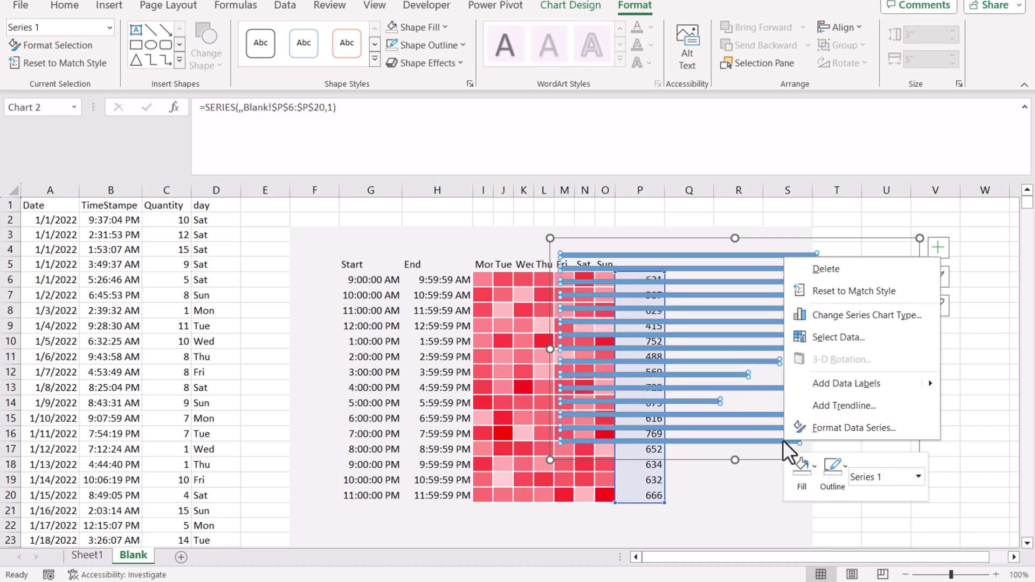
click(807, 428)
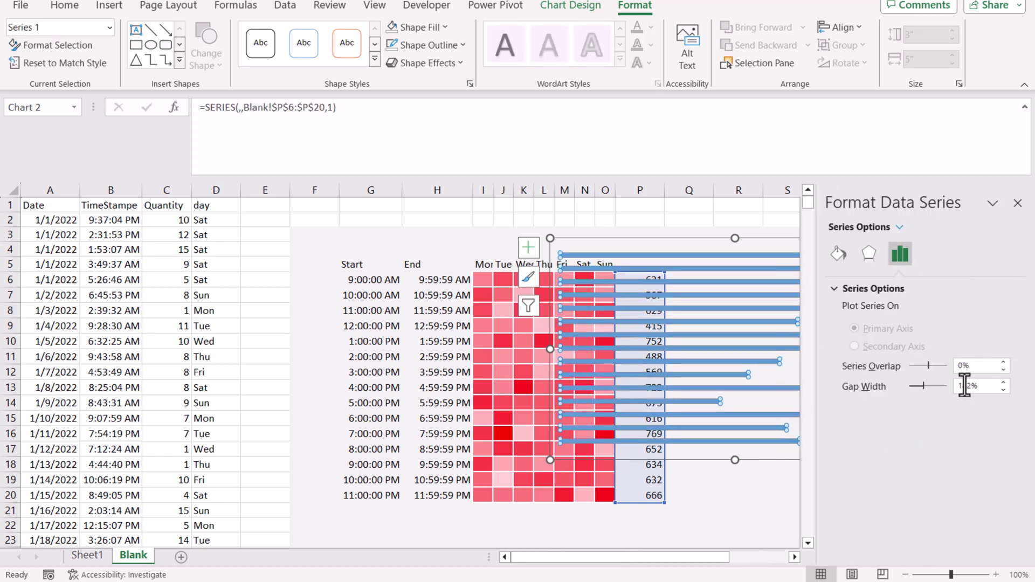
drag(923, 387, 912, 386)
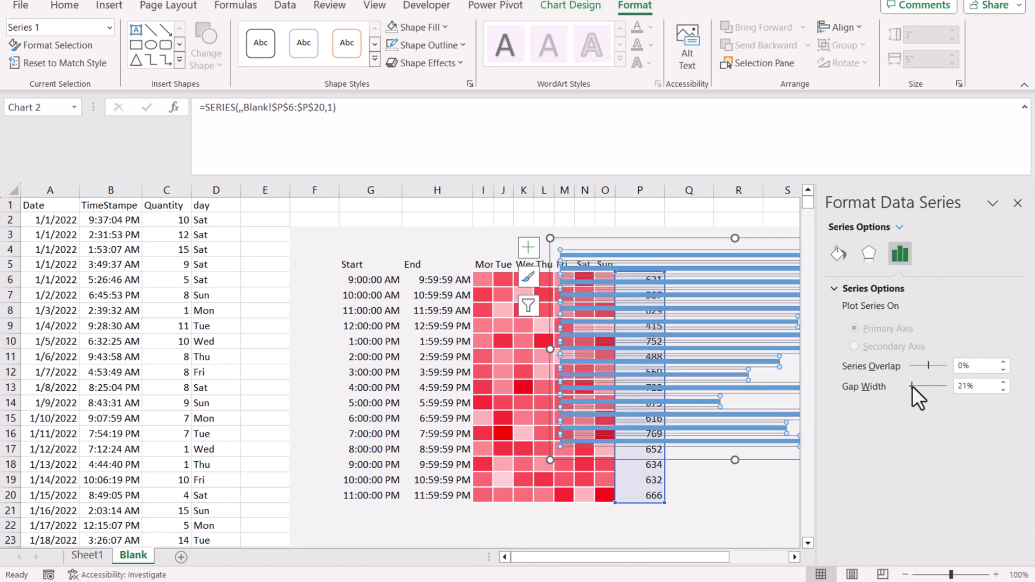
click(1003, 390)
click(1004, 390)
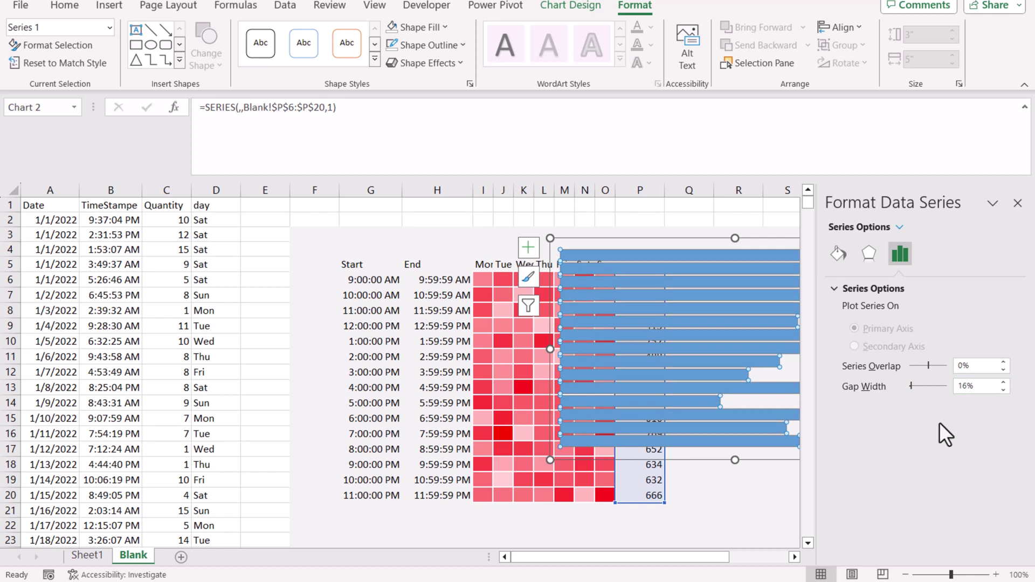
click(450, 234)
Step: Narrow the chart to 2.12 inches wide and place it beside the totals column
click(623, 240)
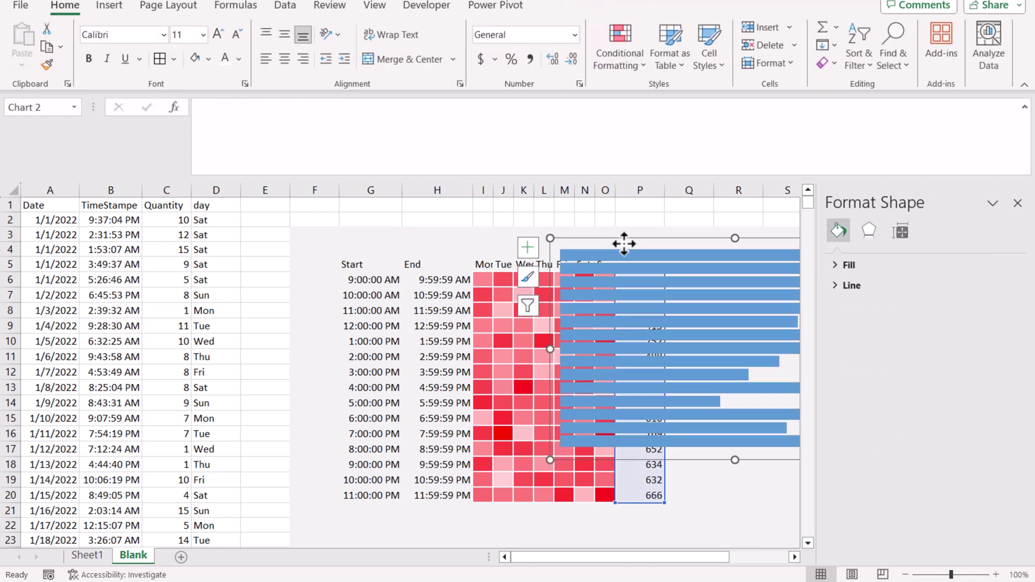
drag(623, 237, 494, 238)
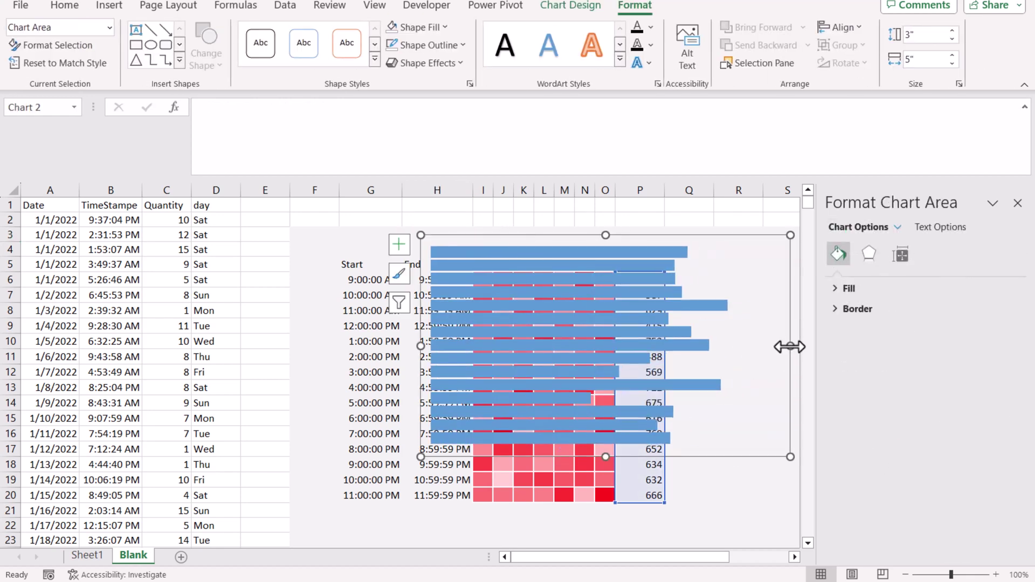
drag(790, 346, 577, 346)
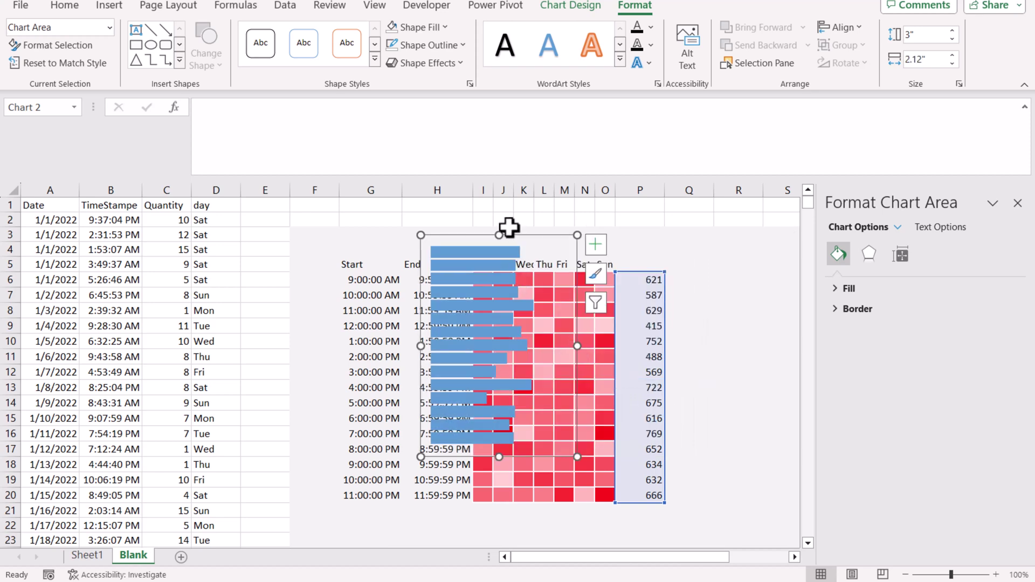
drag(515, 236, 740, 288)
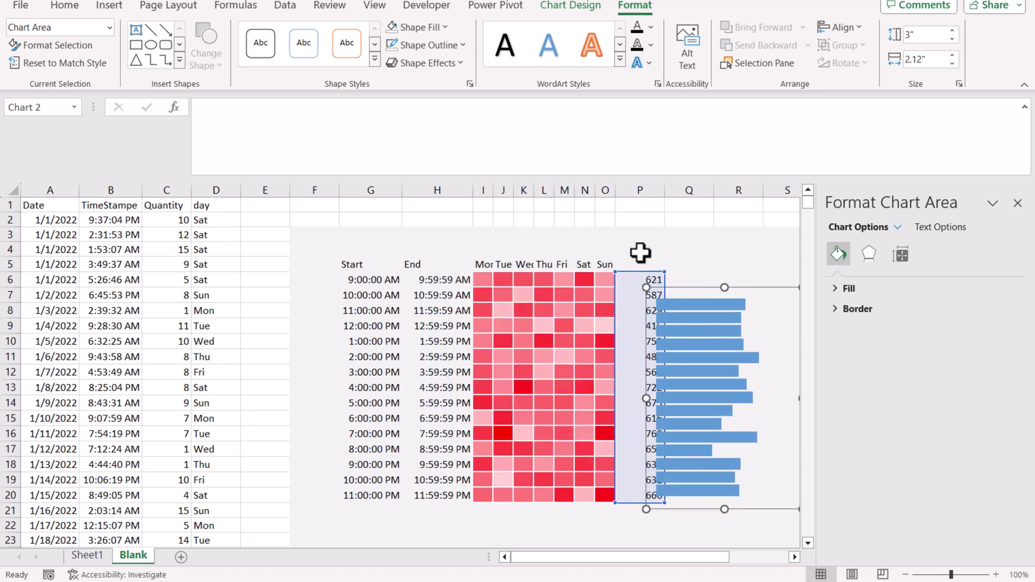
click(640, 253)
Step: Make the P6:P20 totals white text
drag(638, 277, 631, 496)
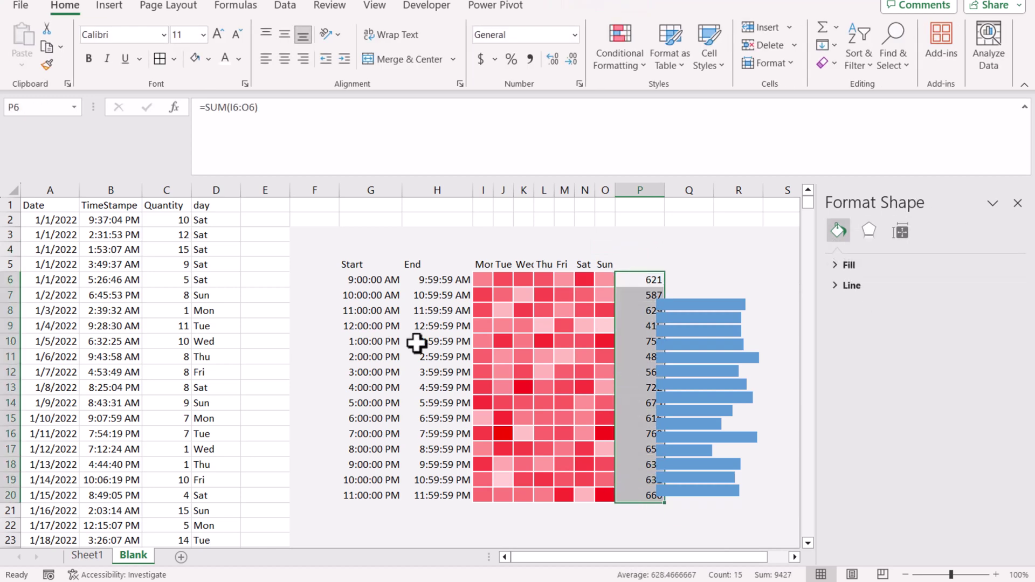
click(237, 55)
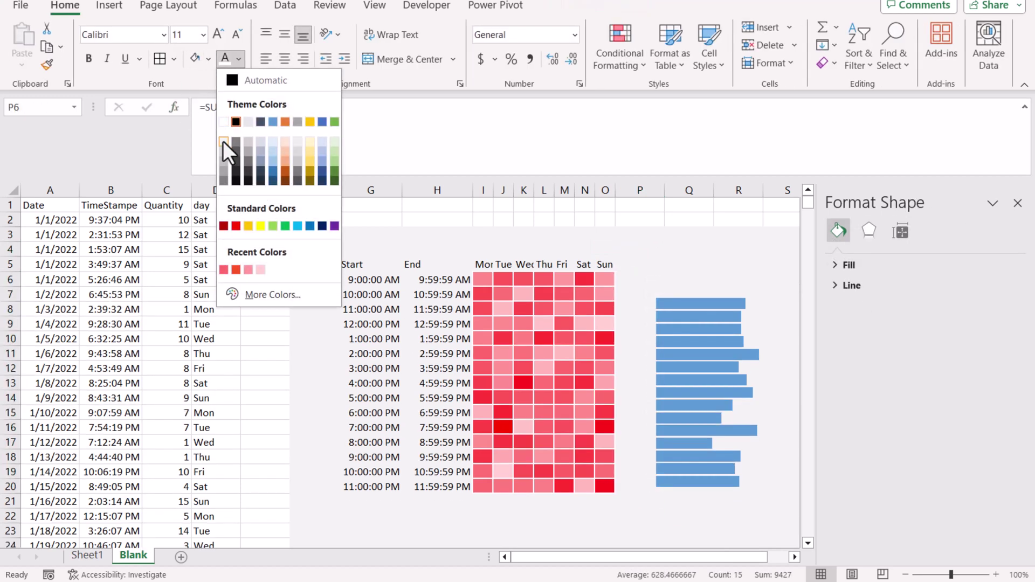
click(222, 141)
Step: Move the chart over column P and stretch it taller to align with rows 6–20
click(696, 303)
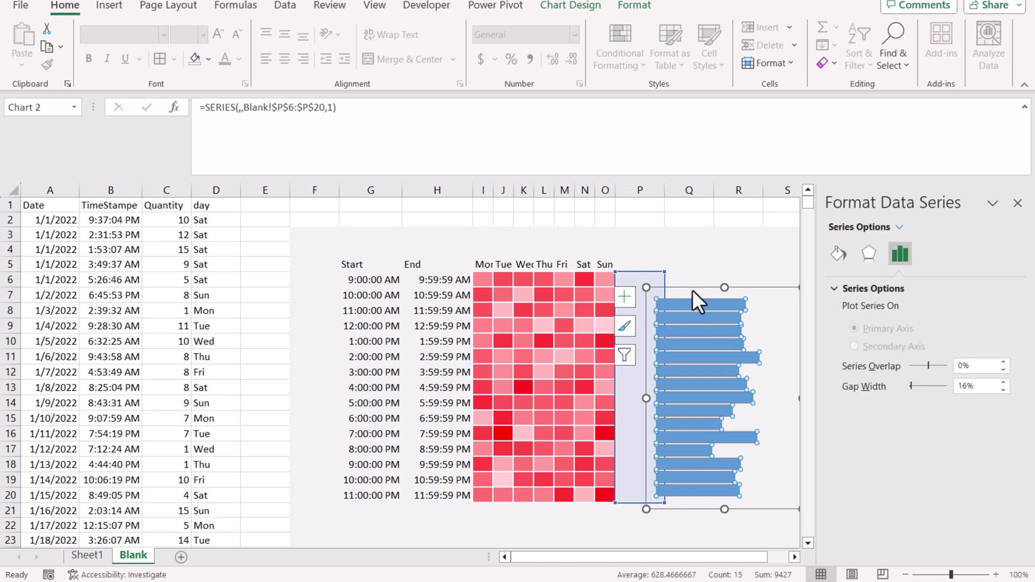
drag(692, 289, 654, 262)
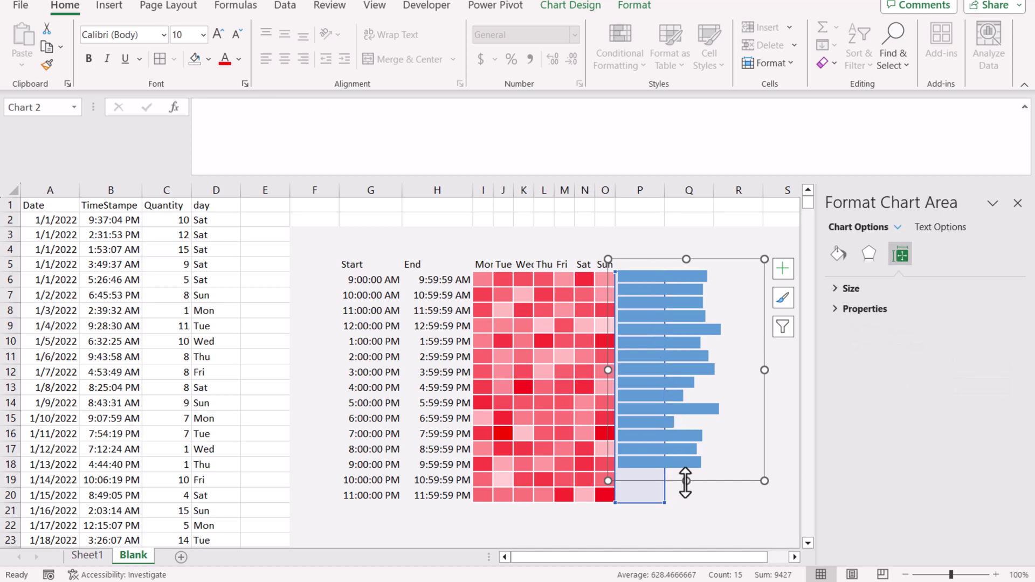
drag(684, 481, 685, 517)
Step: Colour the hour-total bars light gray
click(648, 247)
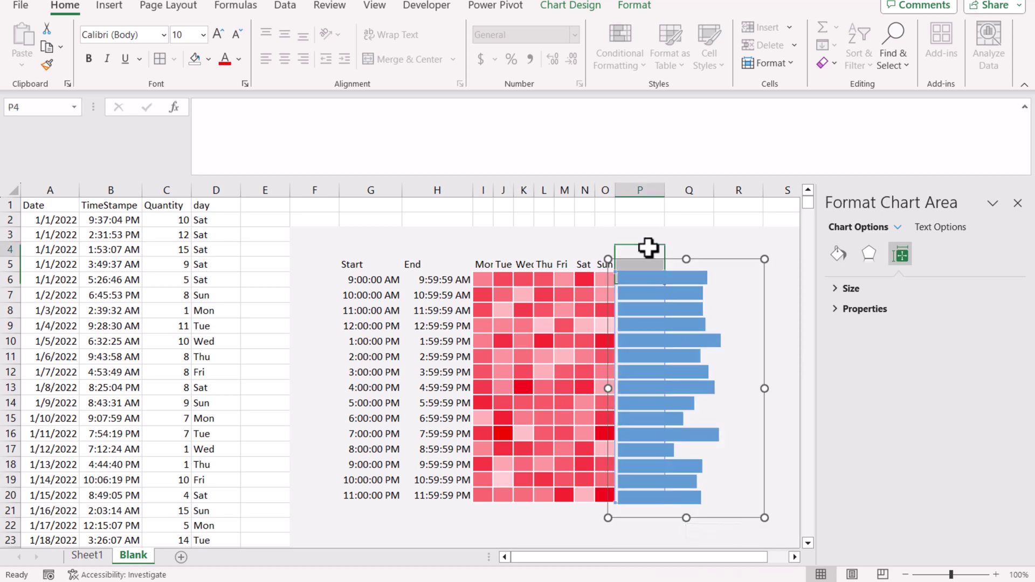
click(655, 272)
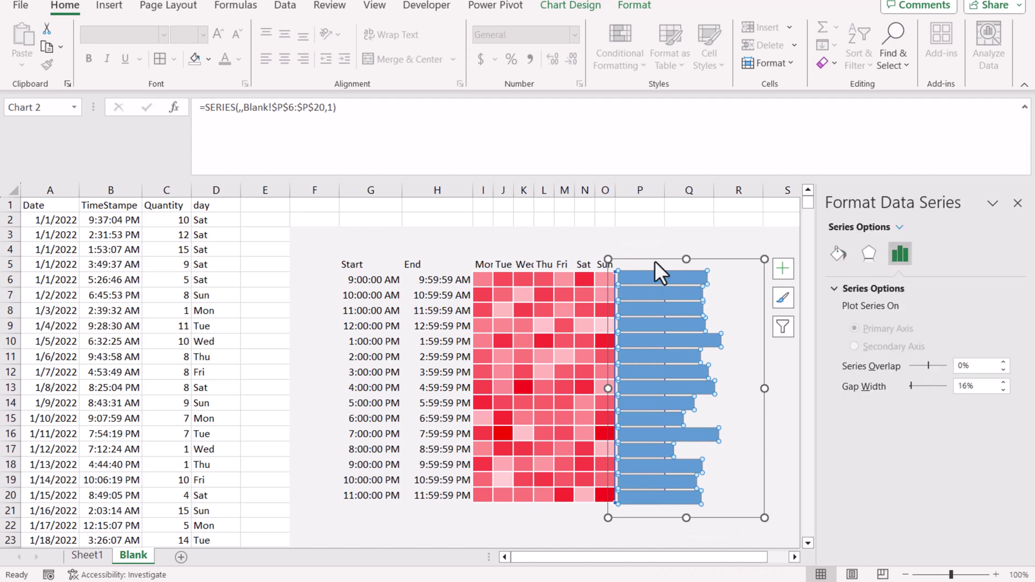
click(655, 261)
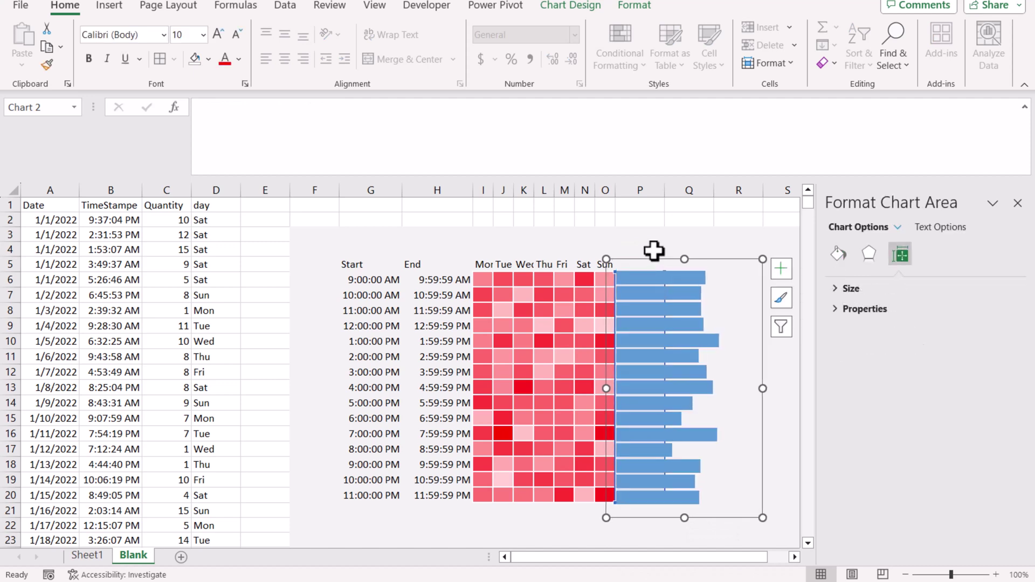
click(654, 250)
click(659, 280)
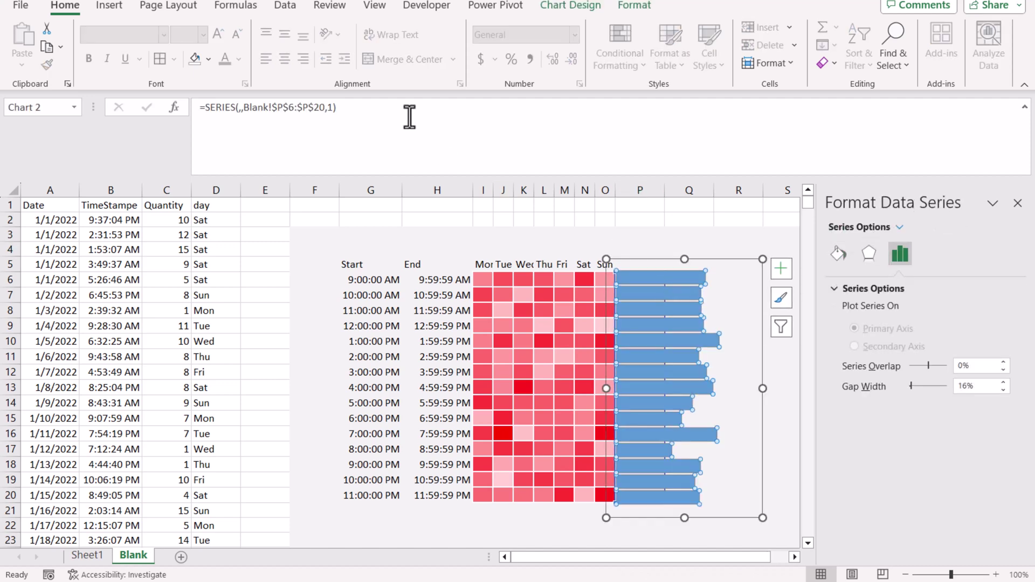
click(207, 58)
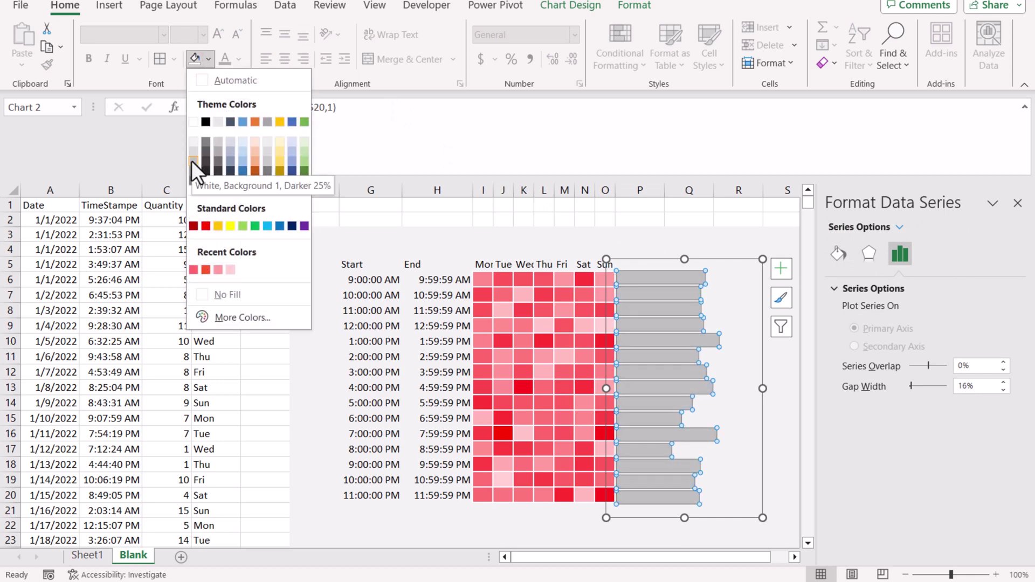
click(192, 160)
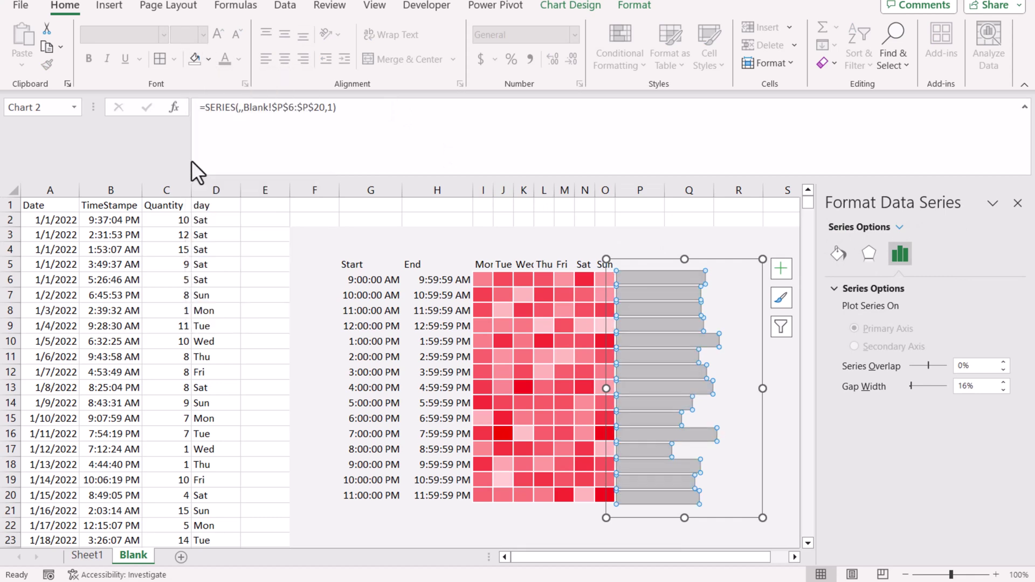
click(632, 240)
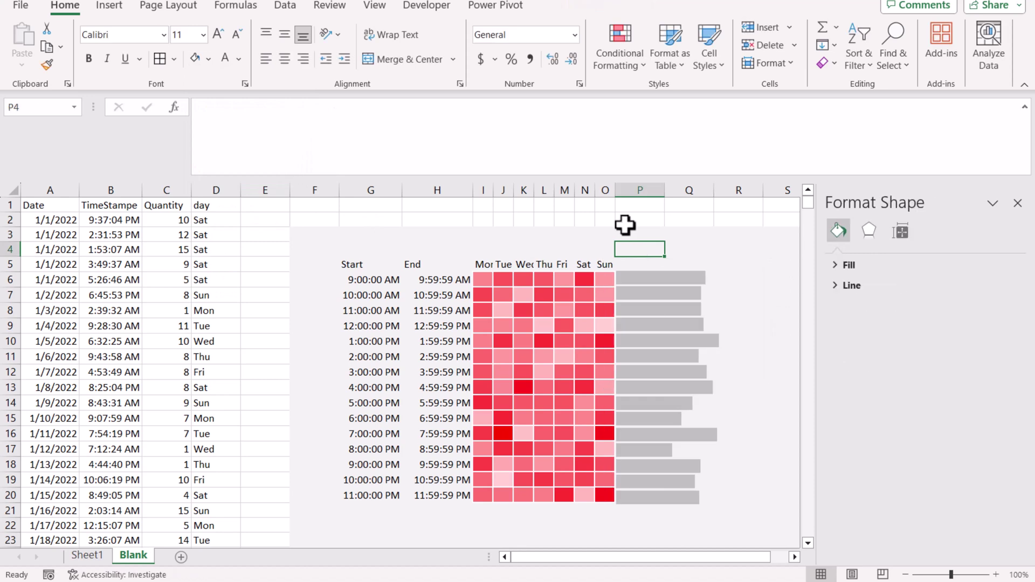
scroll(527, 409, down, 2)
scroll(635, 462, up, 1)
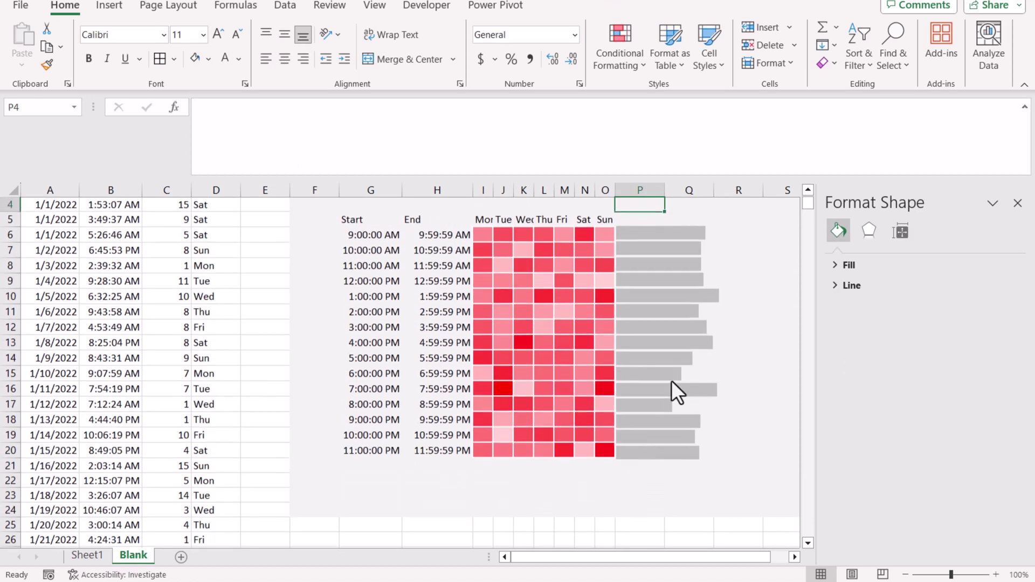
Step: Add data labels to the total bars via the chart elements button
click(687, 294)
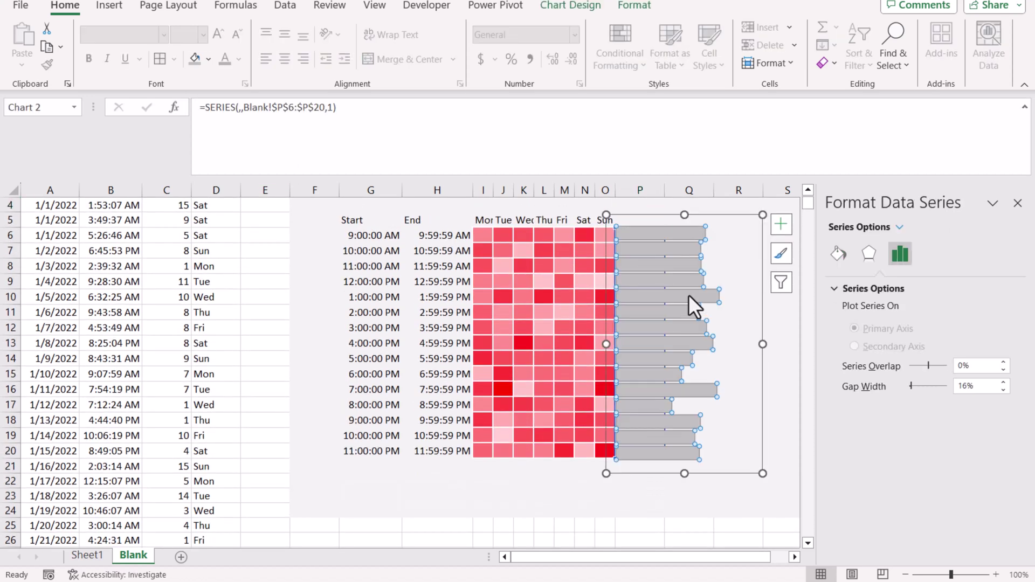
click(783, 223)
click(810, 293)
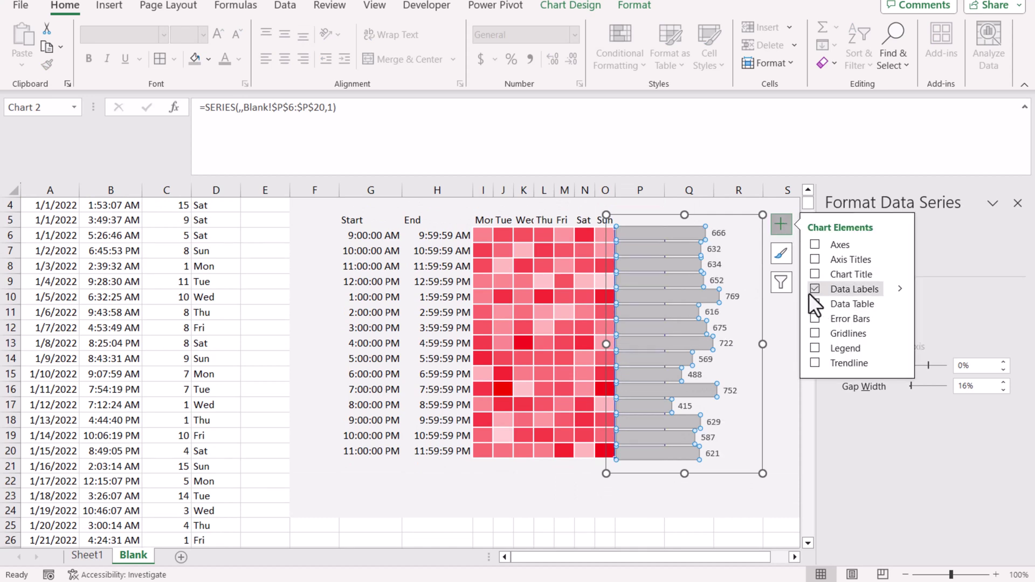
Step: Enter =SUM(I6:I20) in I21 for the Monday total
click(522, 483)
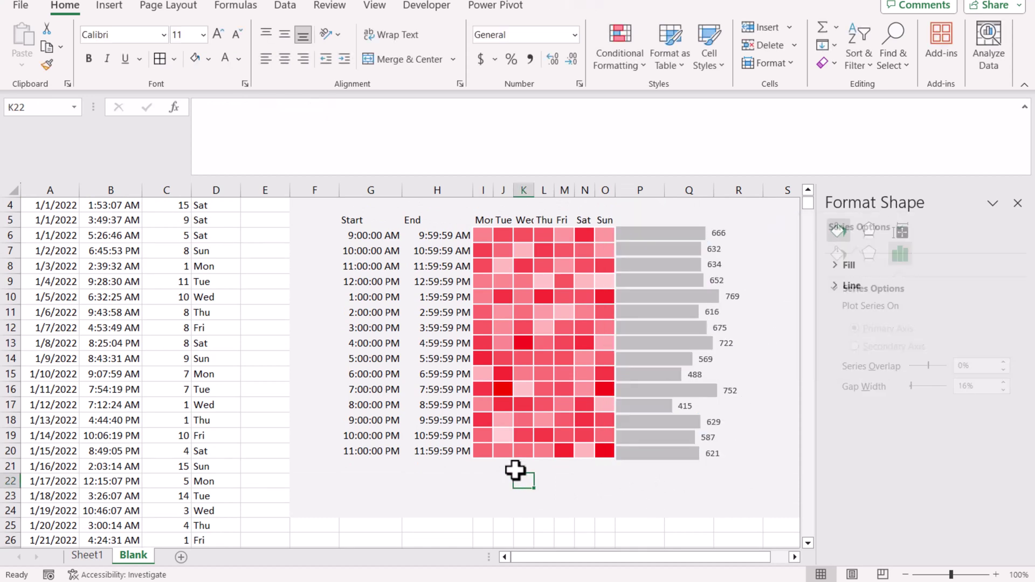
click(485, 465)
text(=sum()
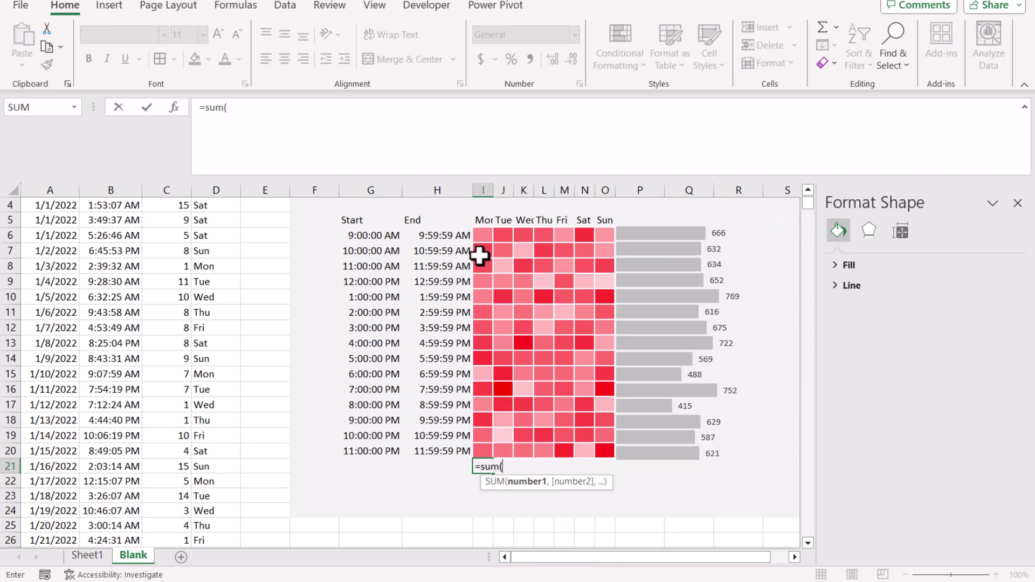
drag(480, 237, 487, 447)
key(Return)
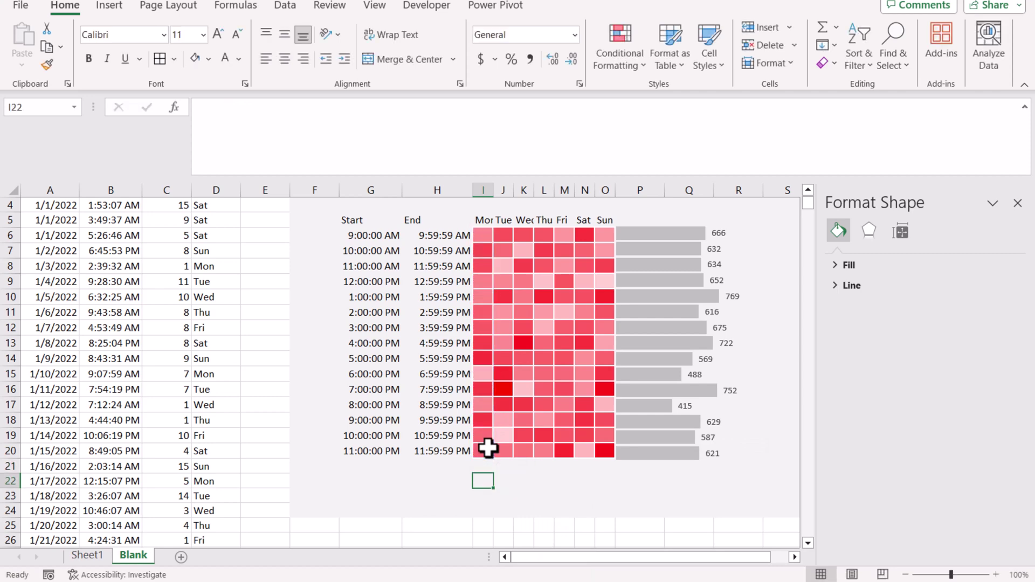
Step: Format I21 as General and fill the total formula right to O21
click(490, 461)
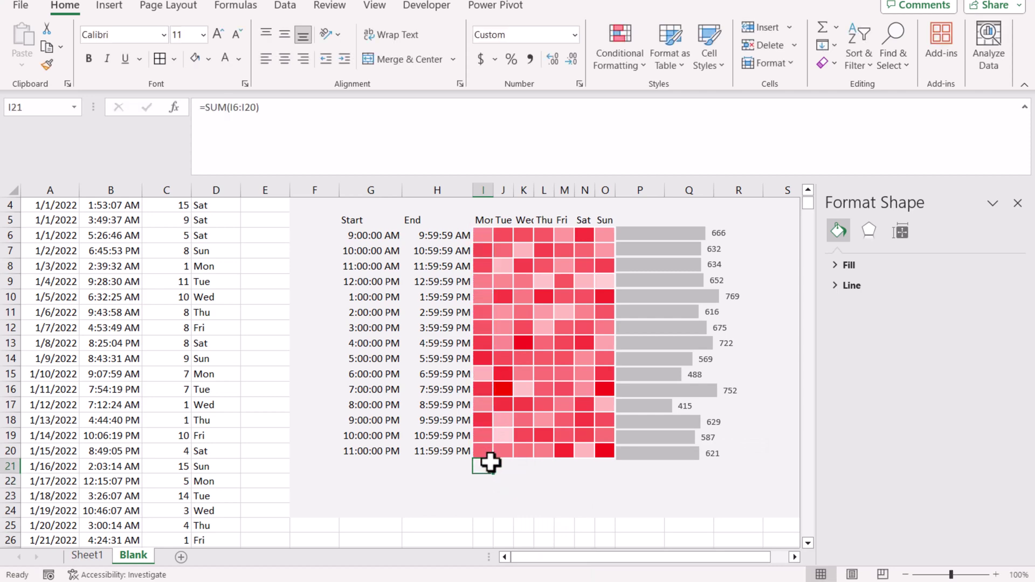
right_click(481, 466)
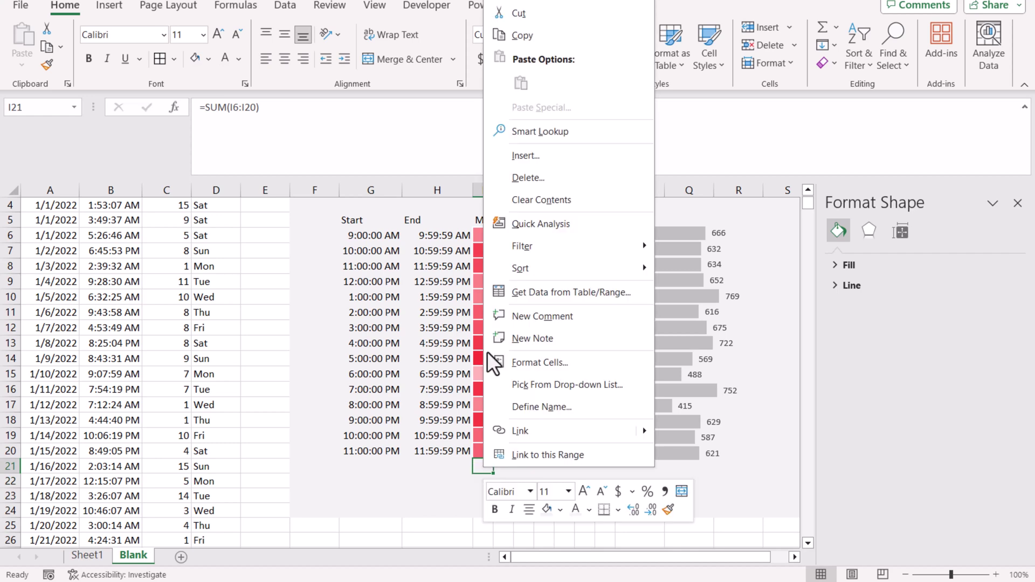
click(541, 362)
click(374, 233)
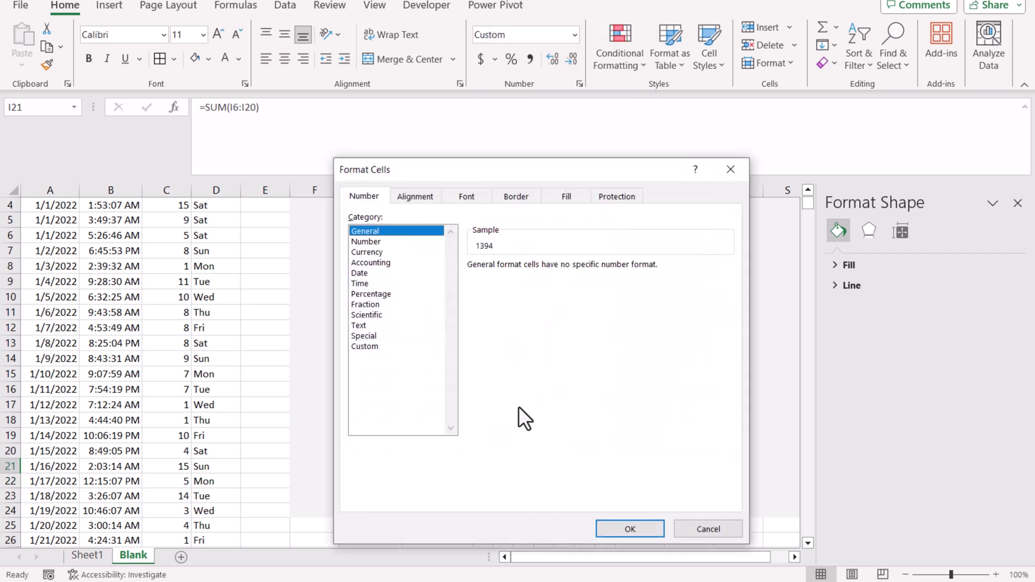
click(624, 529)
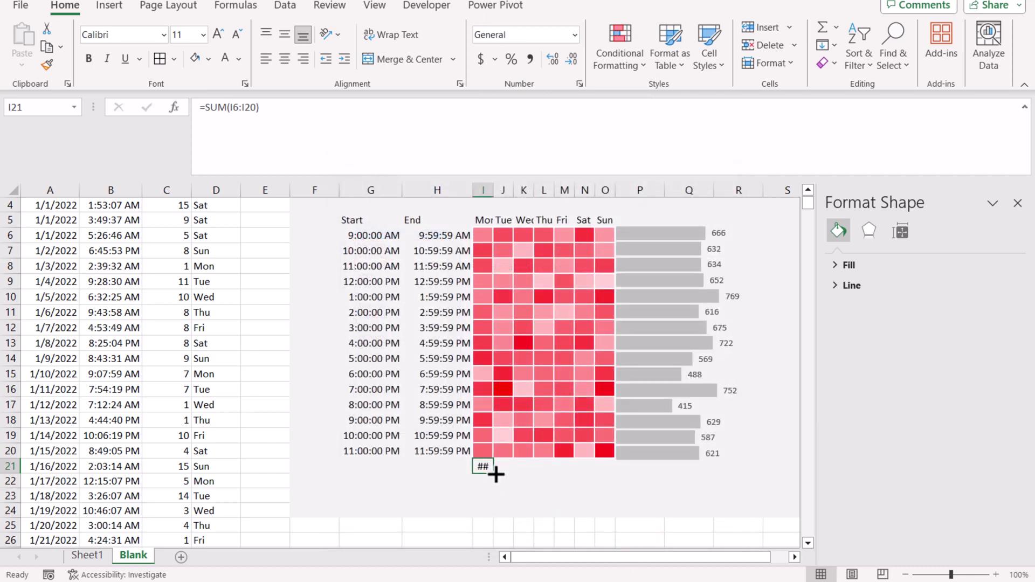
drag(495, 473, 611, 479)
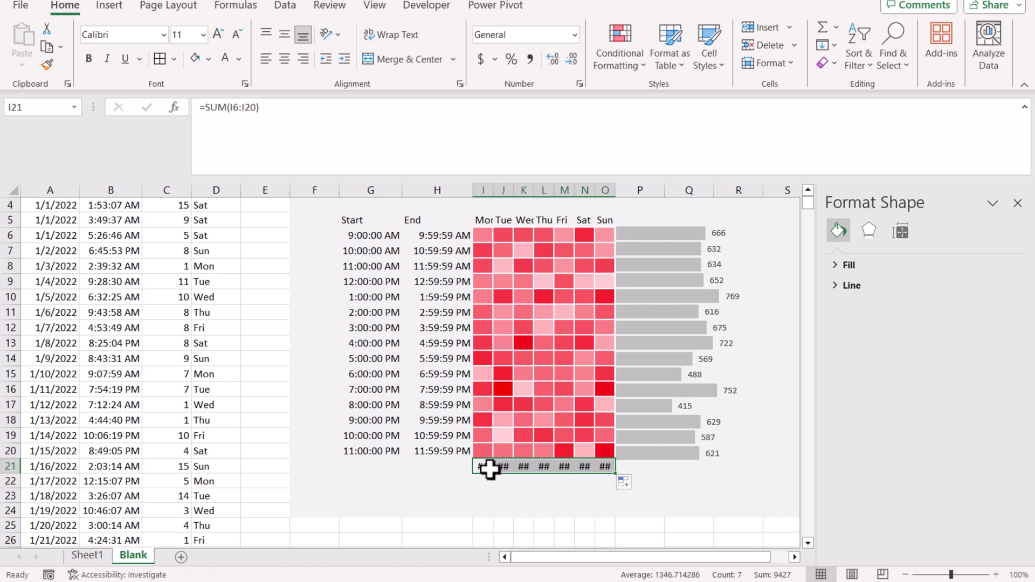
click(111, 6)
Step: Insert a clustered column chart of the weekday totals I21:O21 and place it left of the heatmap
click(258, 57)
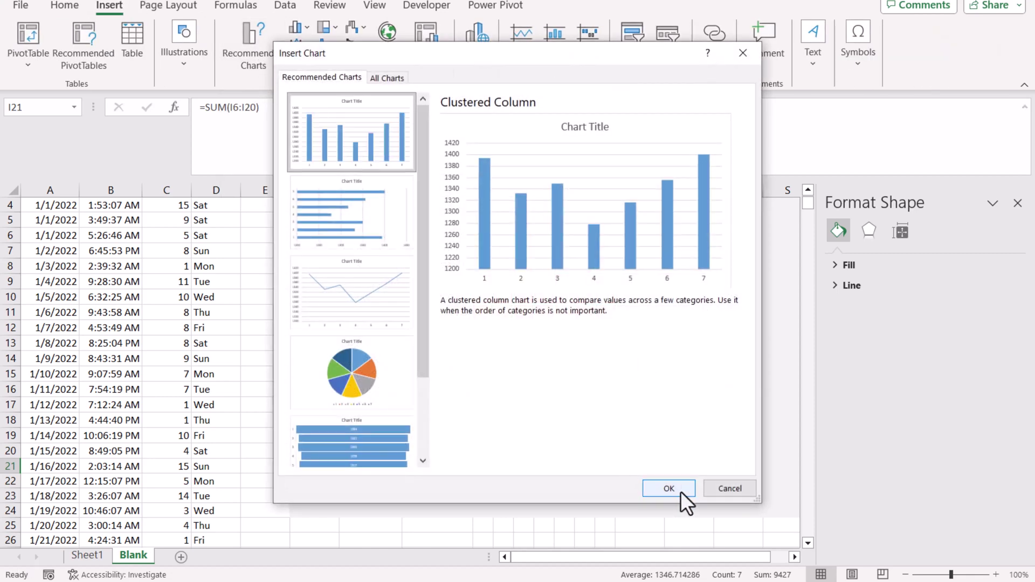
click(680, 490)
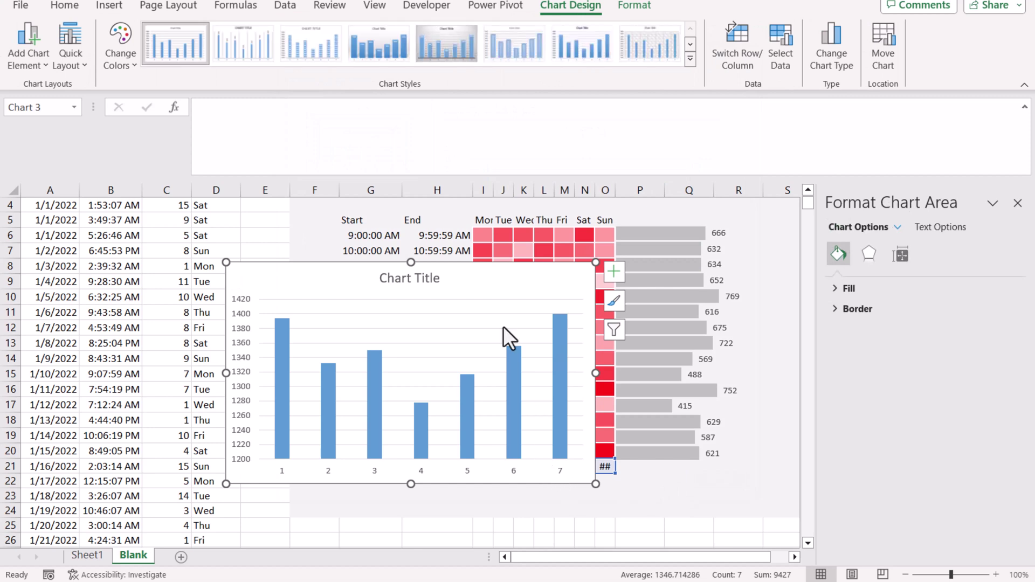
drag(489, 275, 656, 302)
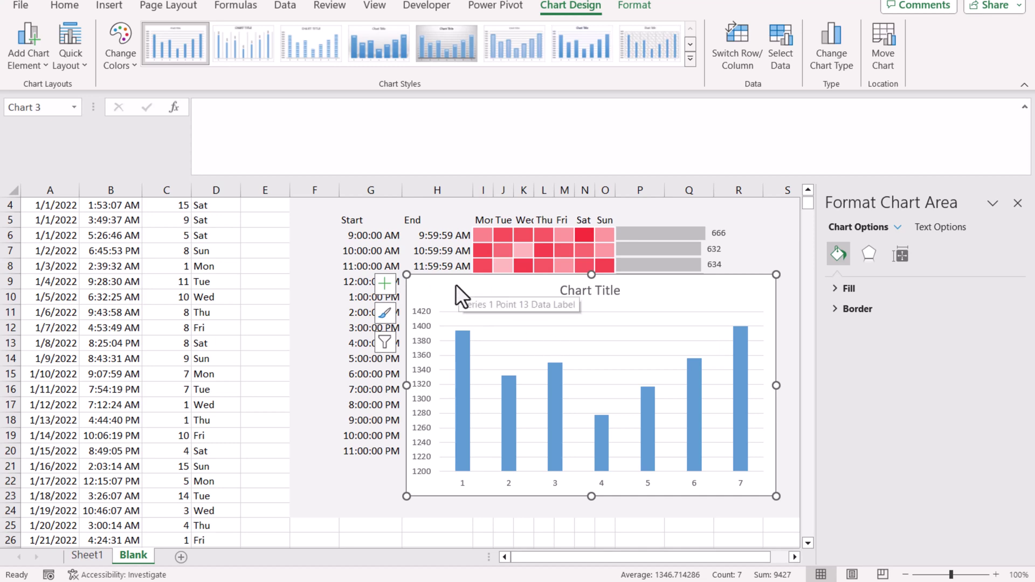
drag(454, 284, 171, 252)
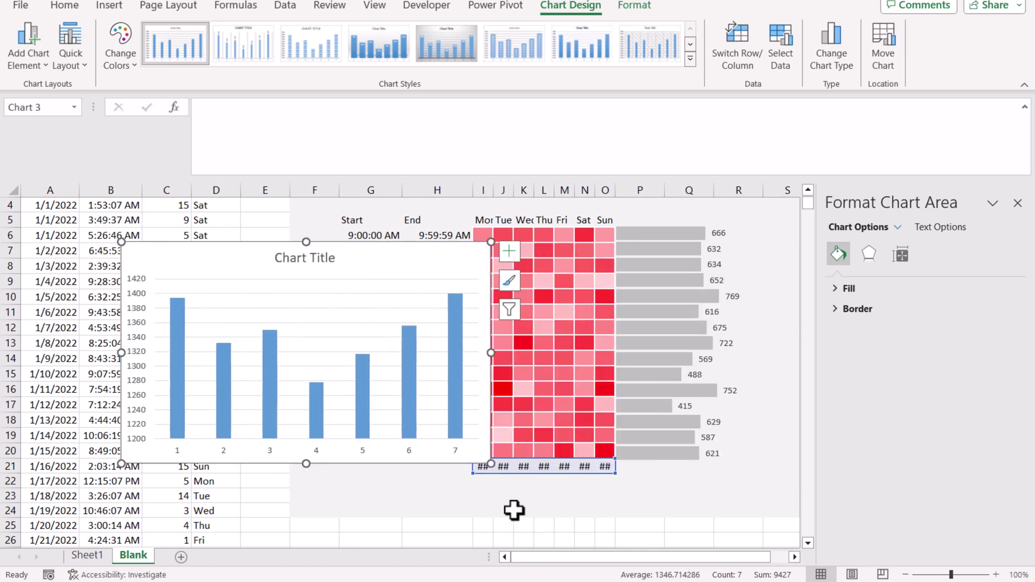
click(481, 468)
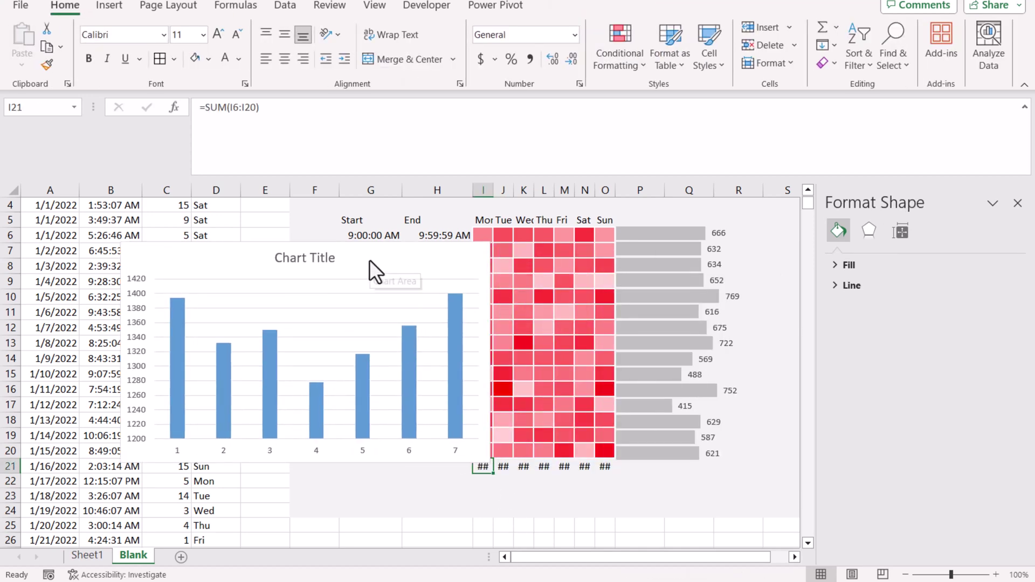
drag(371, 264, 279, 265)
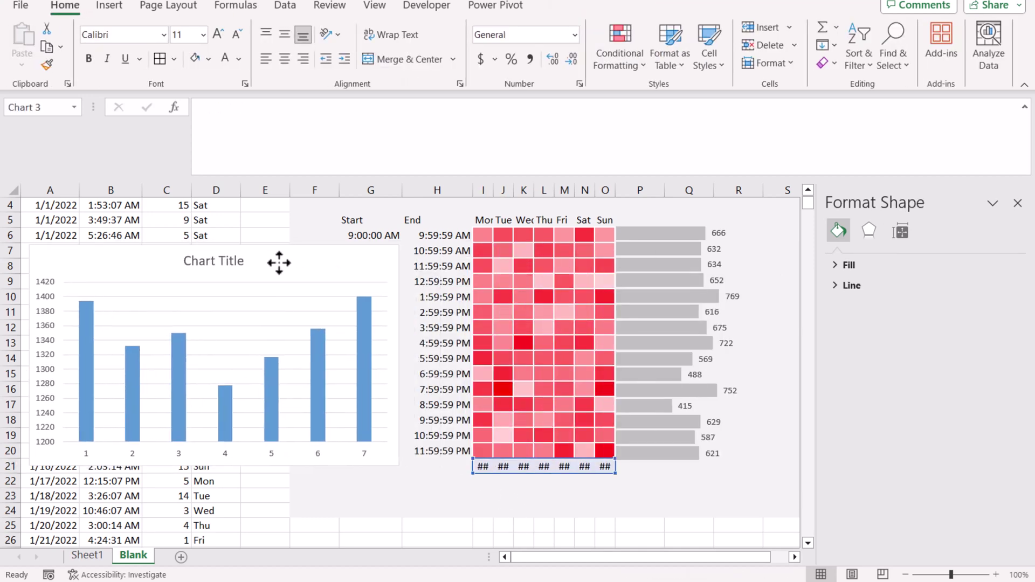
click(481, 466)
Step: Negate the weekday totals to =-SUM(I6:I20) and fill across I21:O21
click(207, 107)
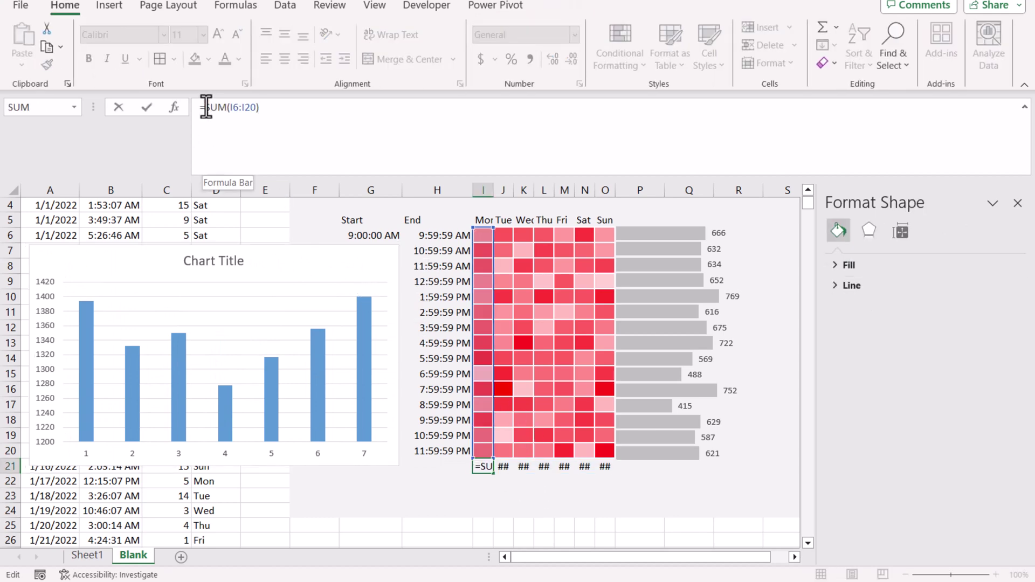
text(-)
key(Return)
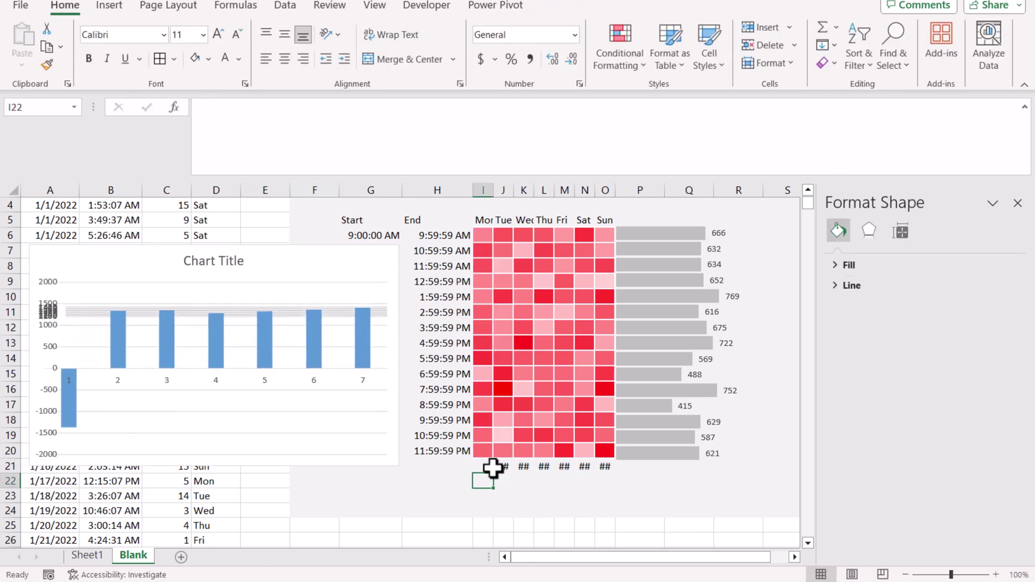
click(485, 466)
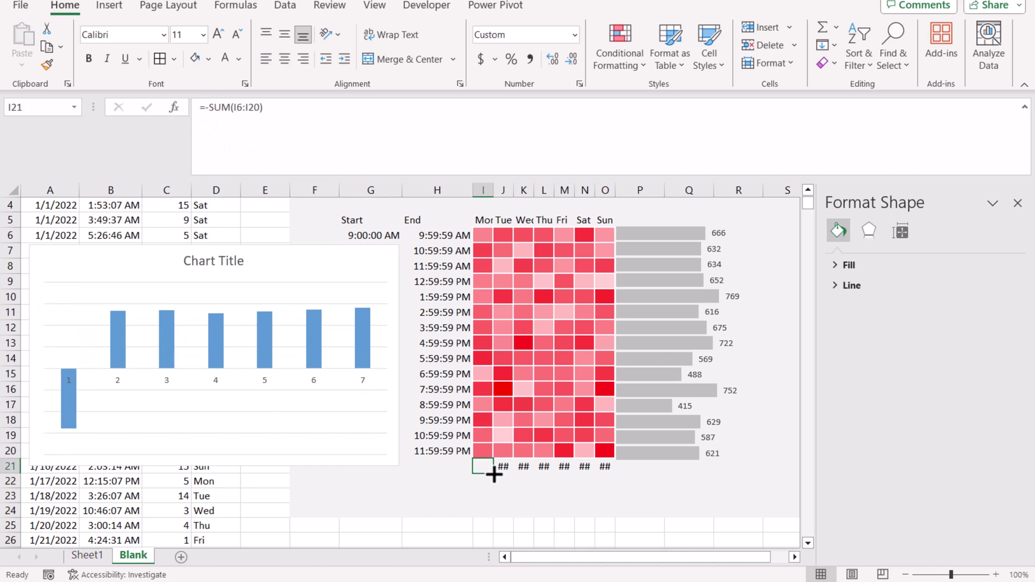
drag(494, 474, 608, 471)
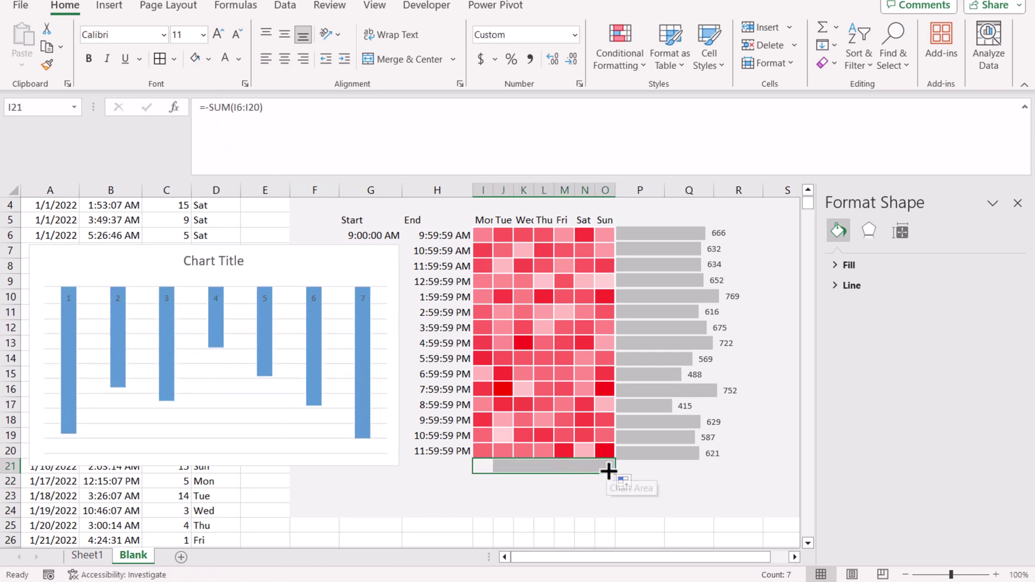
Step: Remove the chart's category axis, gridlines and title, and turn on data labels
click(362, 294)
key(Delete)
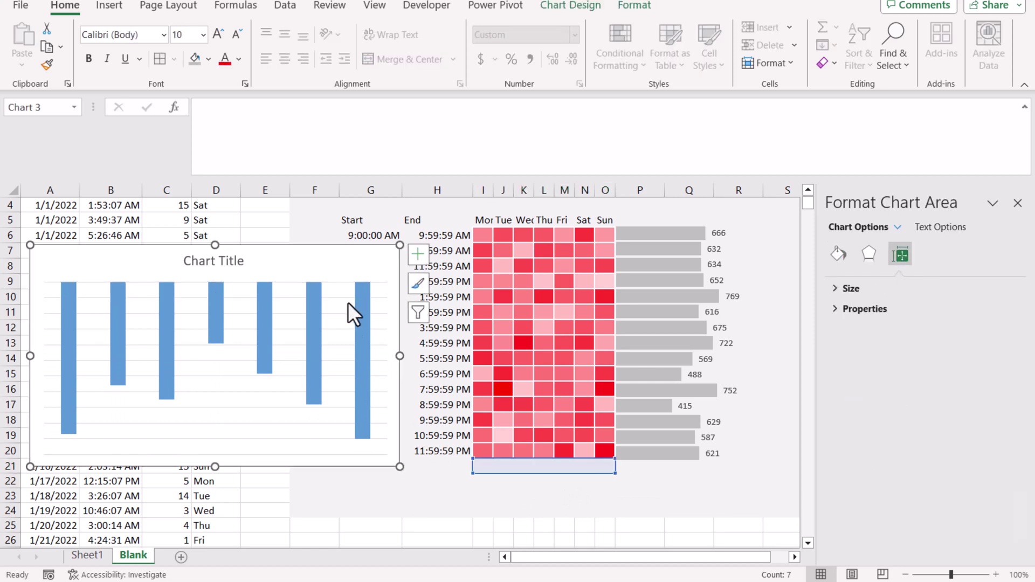
click(342, 299)
key(Delete)
click(237, 264)
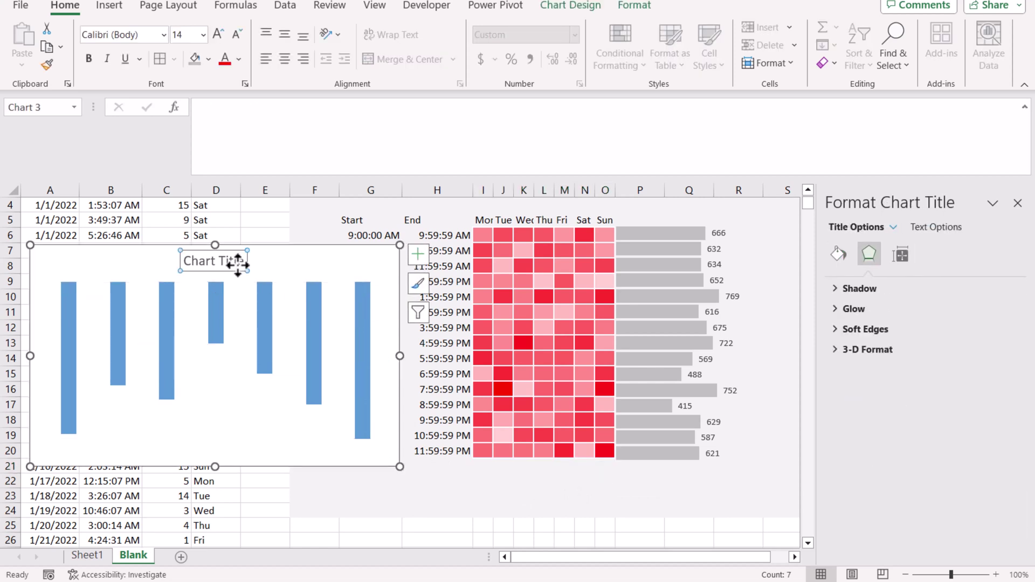
key(Delete)
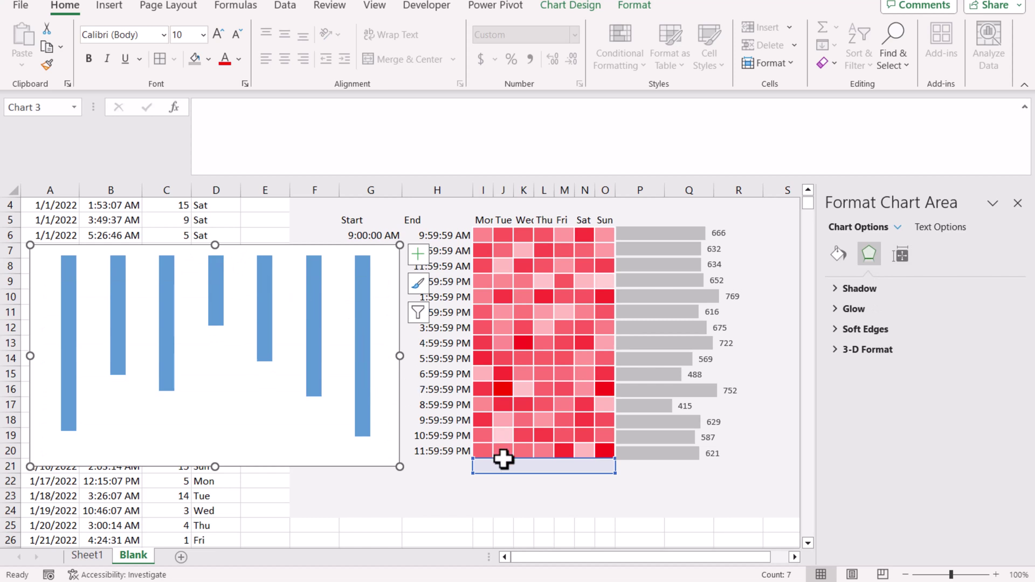
click(424, 254)
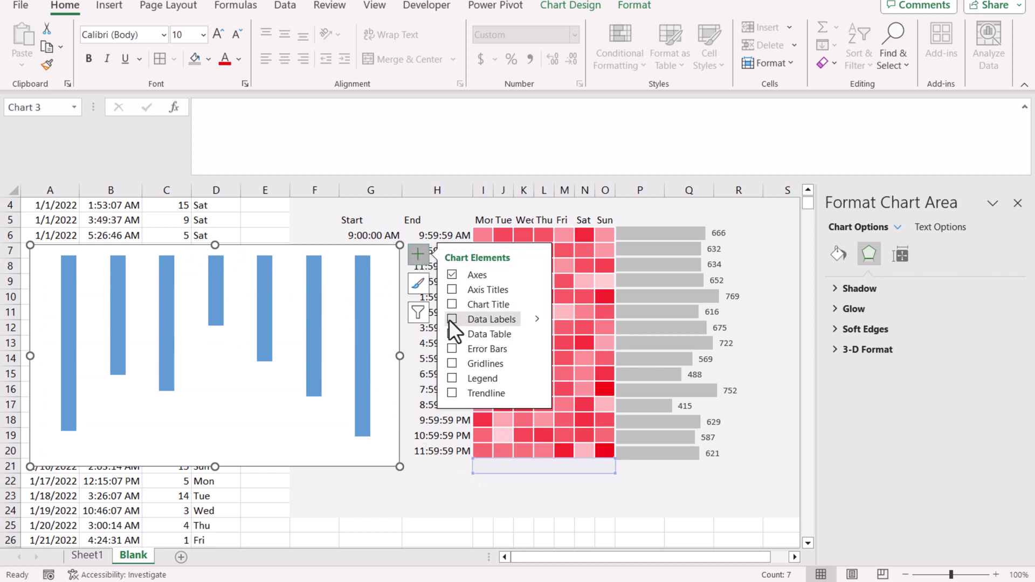
click(452, 319)
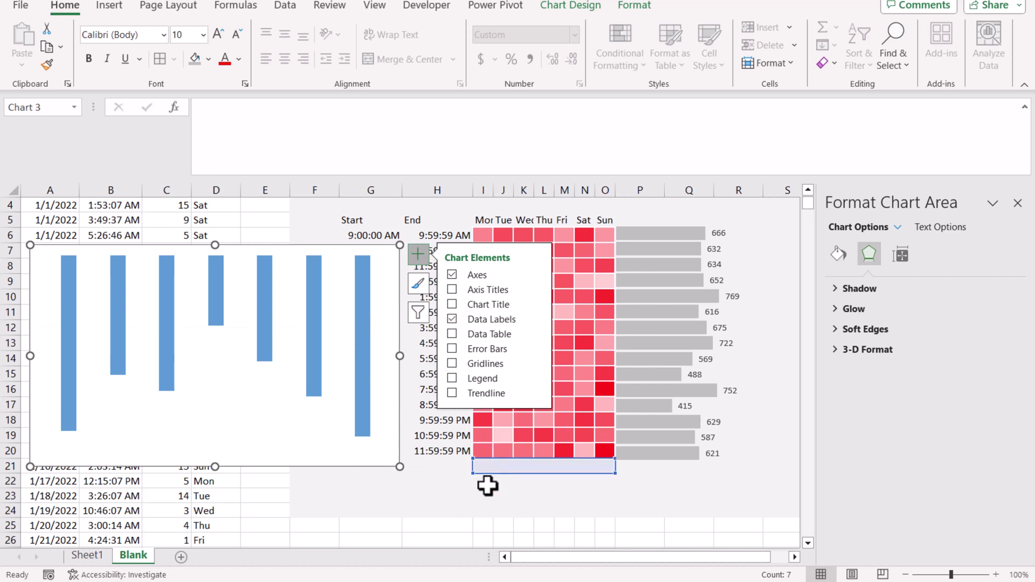
click(486, 484)
Step: Enter =SUM(I6:I20) in I22, format it as General, and fill it across to O22
text(=)
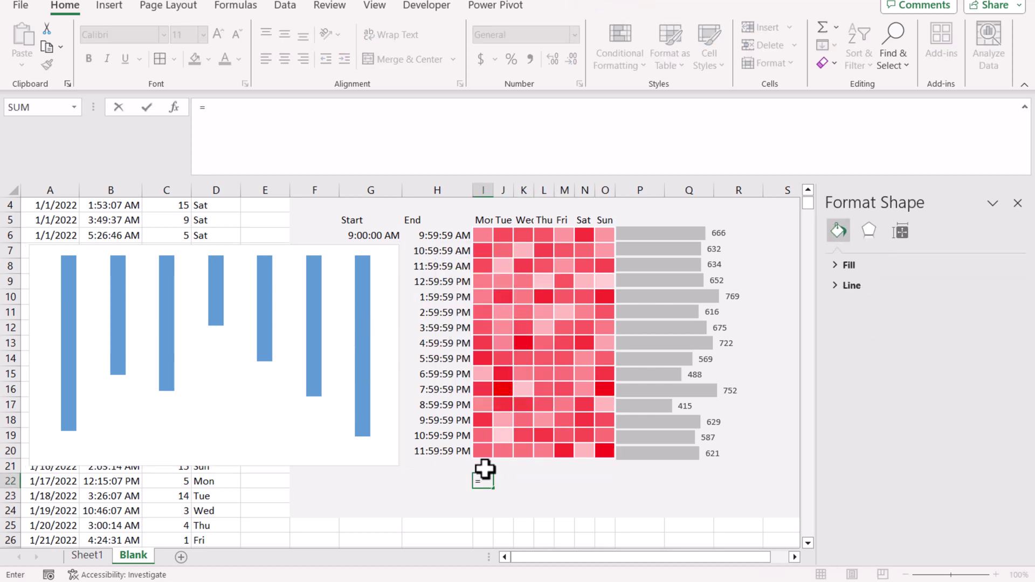
text(sum()
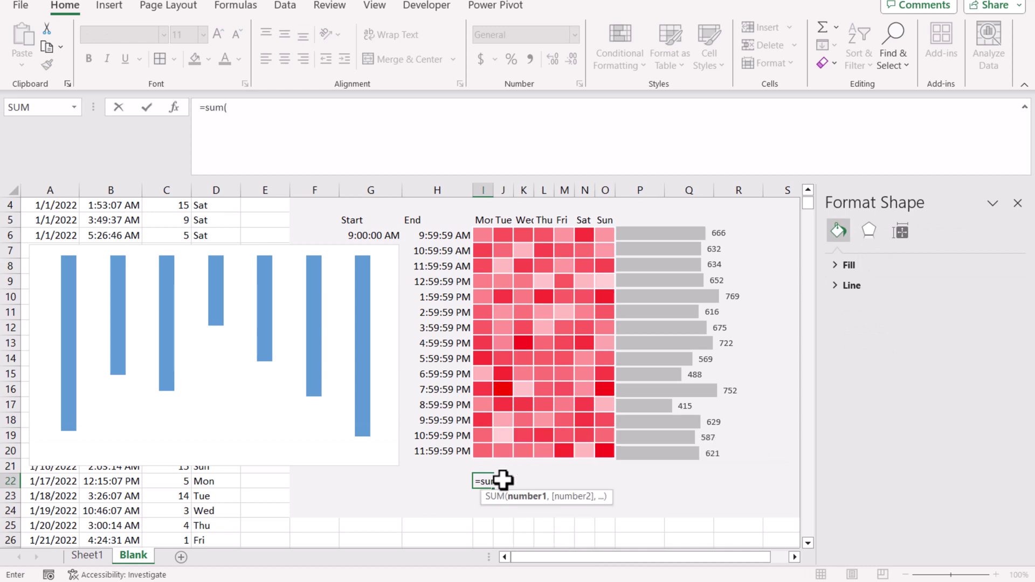
drag(488, 236, 483, 442)
key(Return)
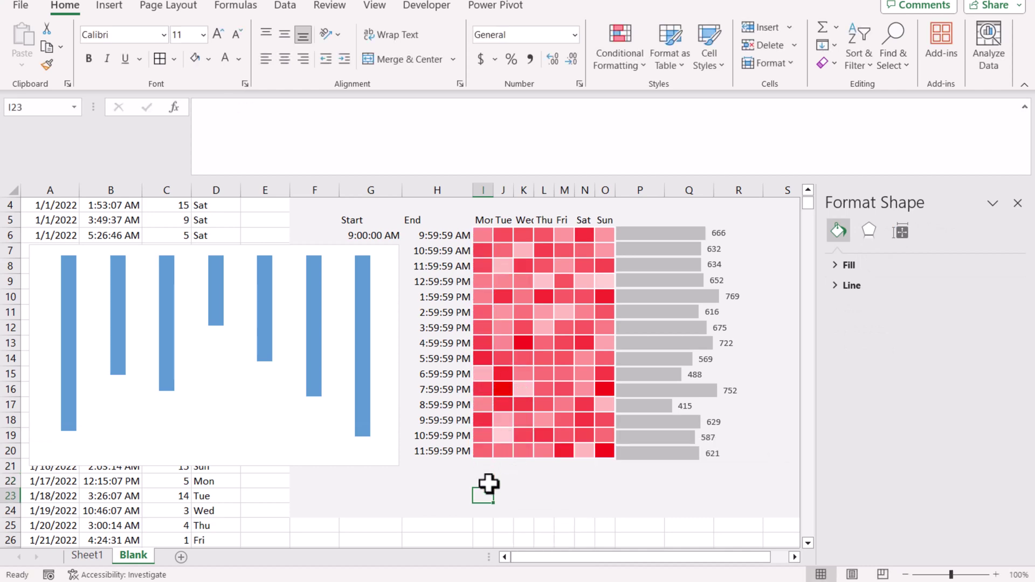
click(488, 482)
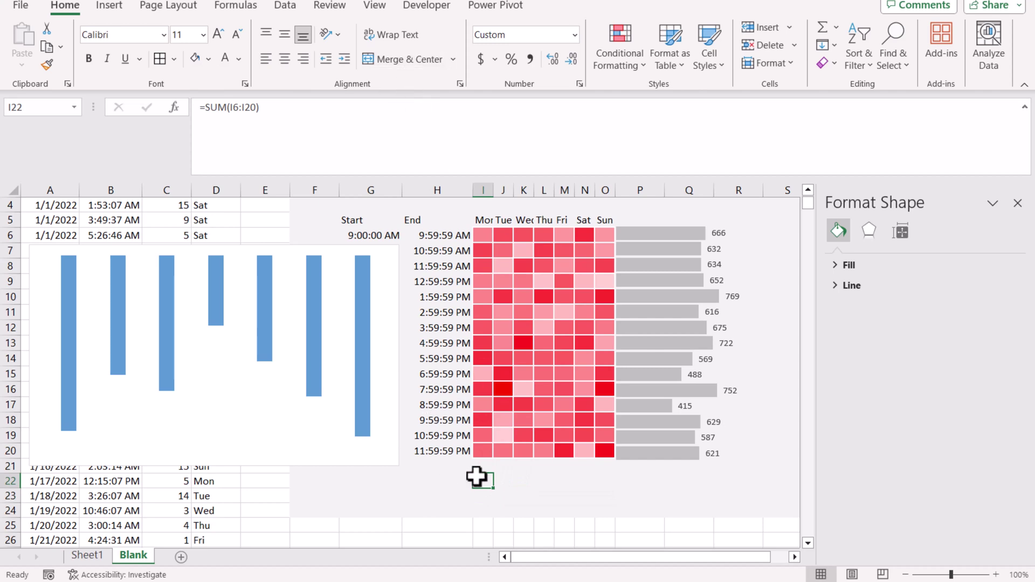
right_click(476, 482)
click(507, 383)
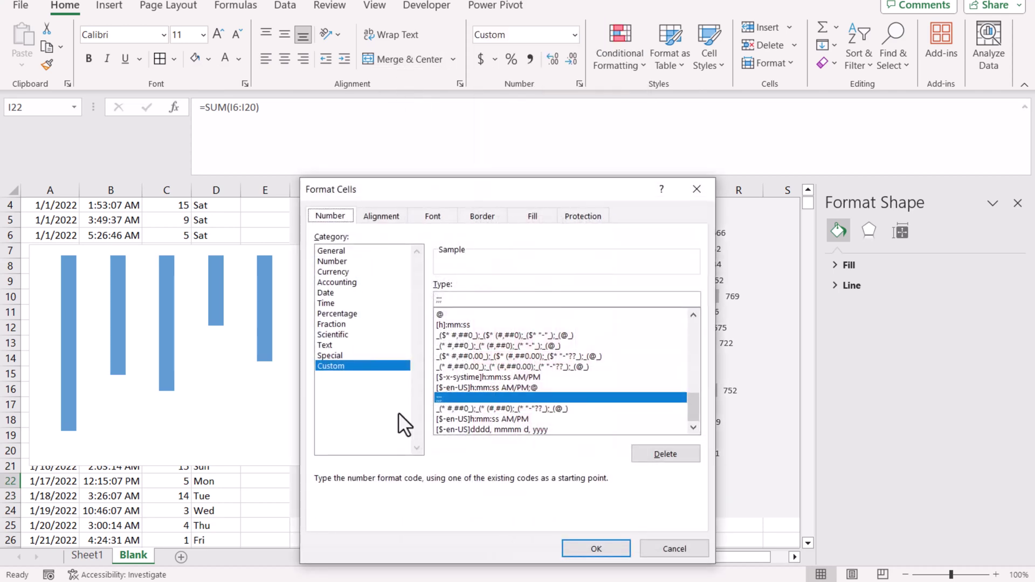
click(354, 251)
click(596, 548)
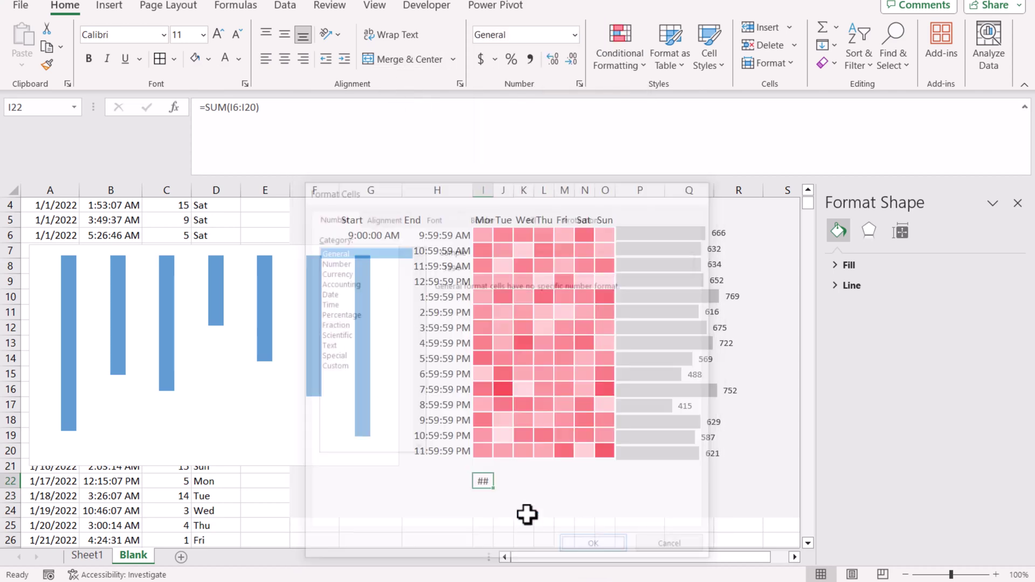
drag(493, 488, 621, 495)
Step: Make the column data labels show values from cells I22:O22 instead of the bar values
click(358, 263)
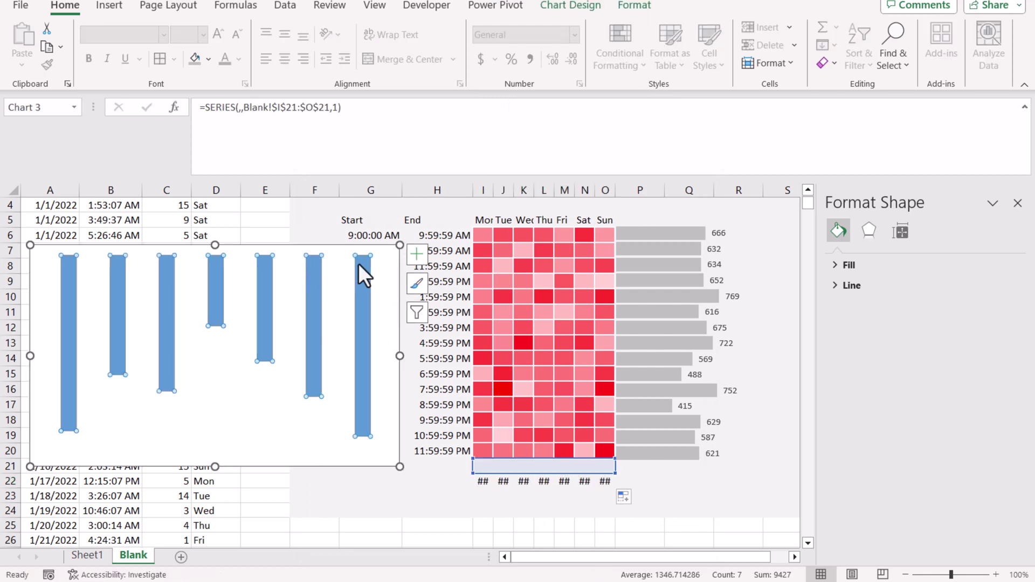
click(413, 257)
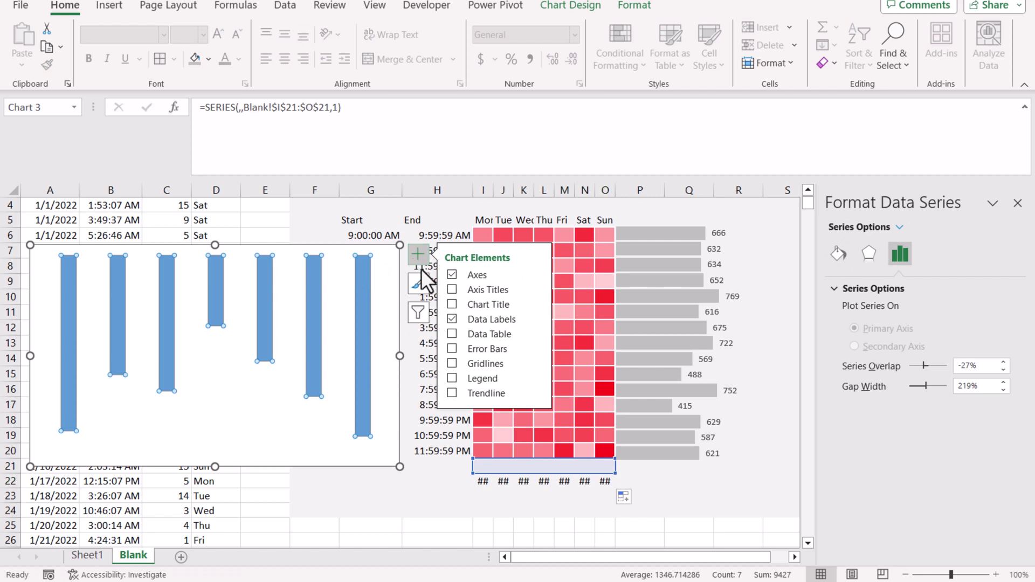
mouse_move(532, 320)
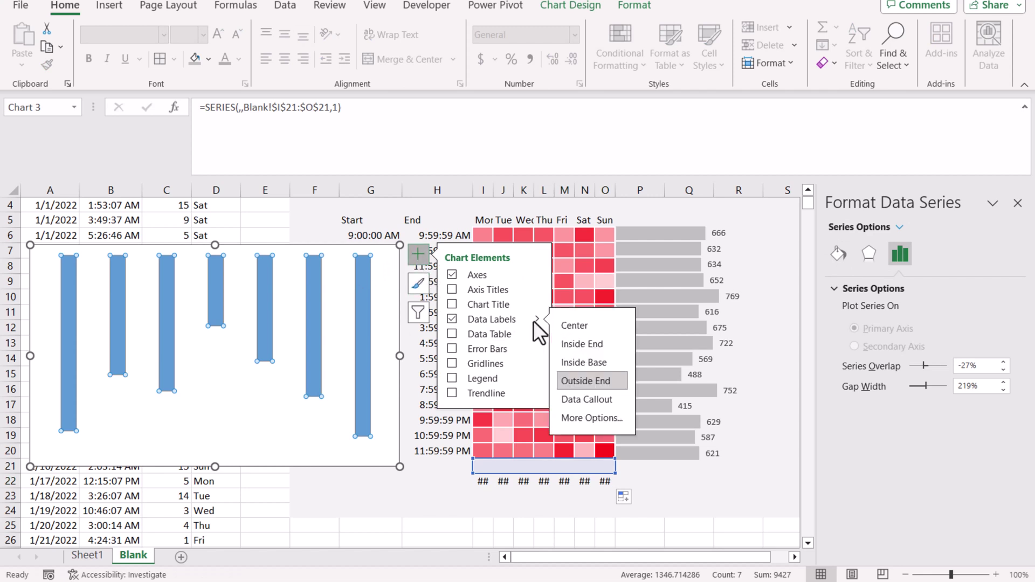
click(582, 419)
click(930, 256)
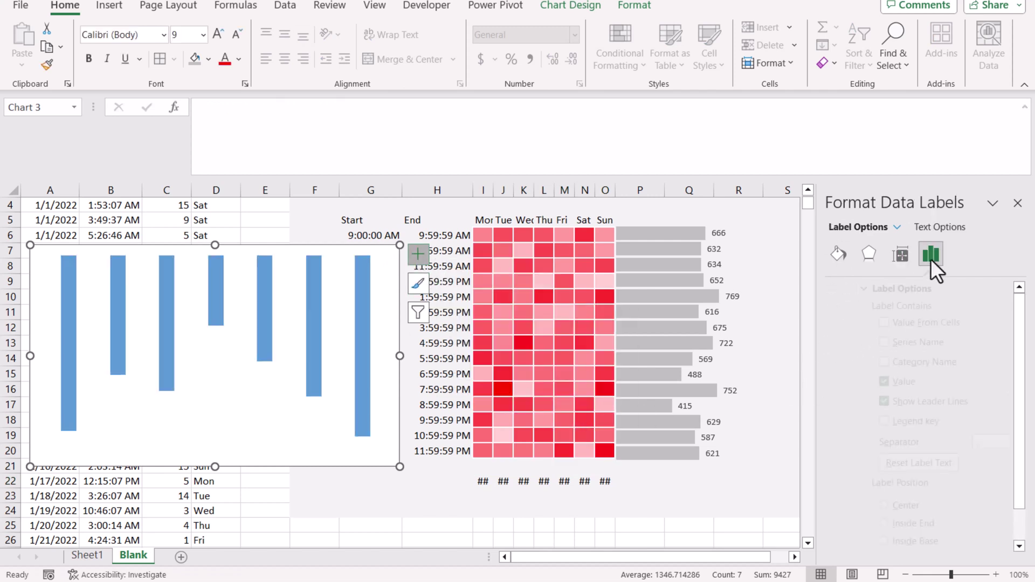
click(854, 381)
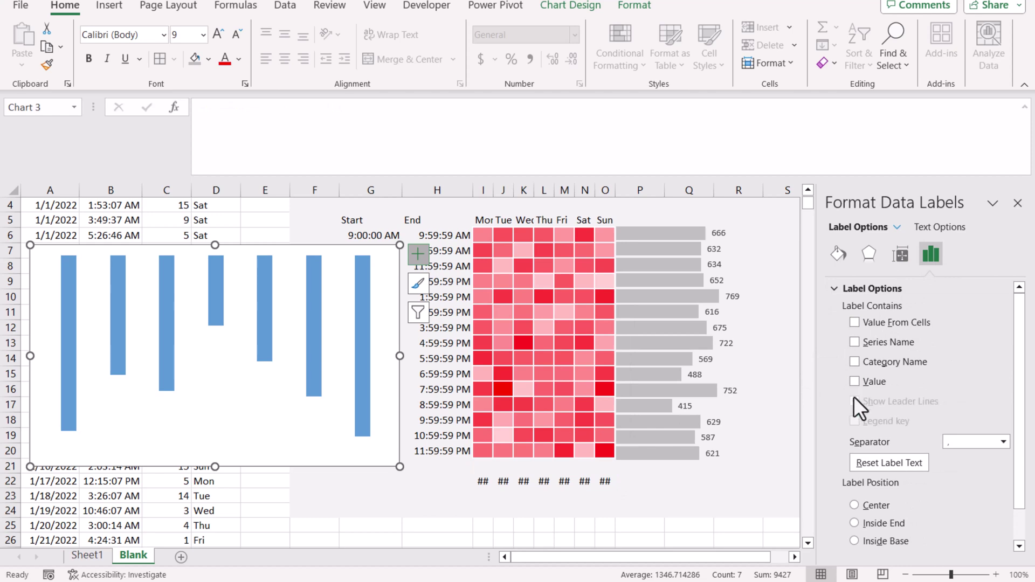
click(855, 322)
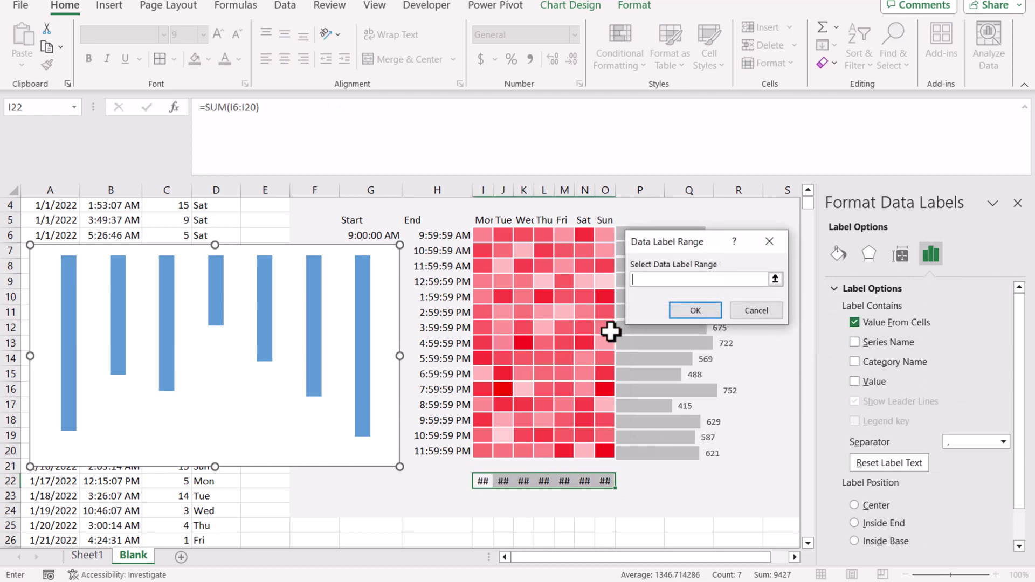
drag(487, 479, 602, 479)
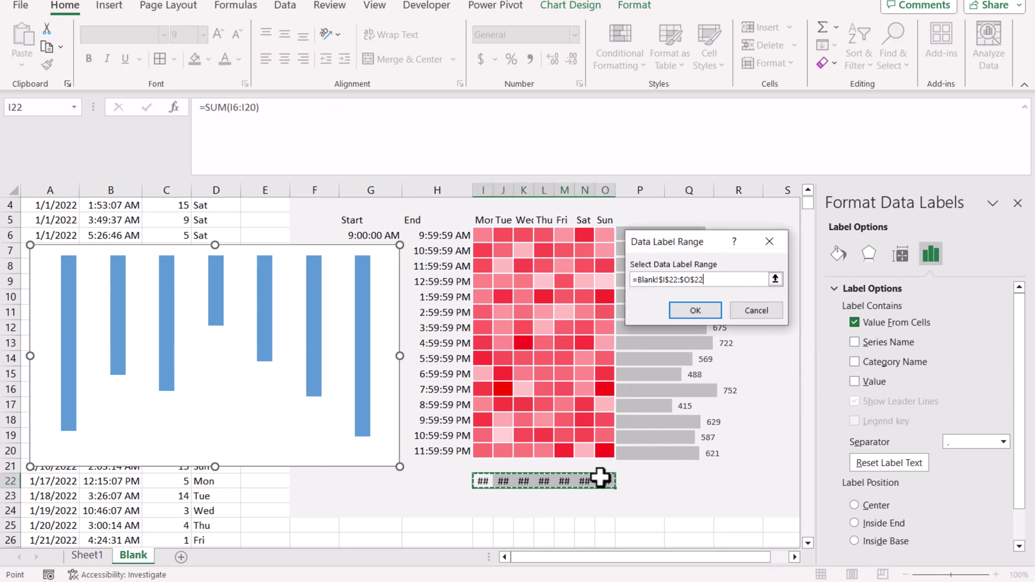
click(694, 311)
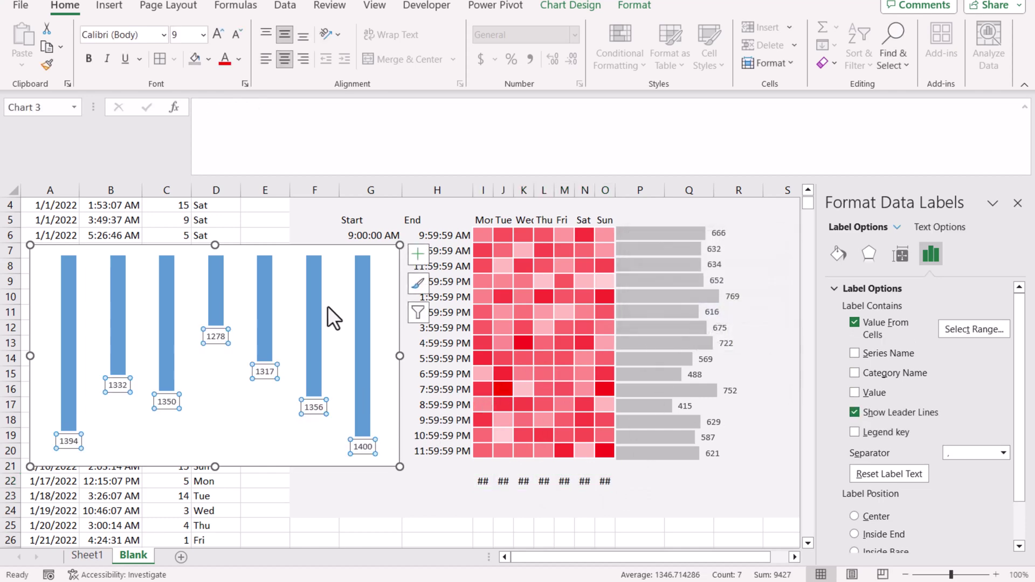
drag(481, 467, 604, 492)
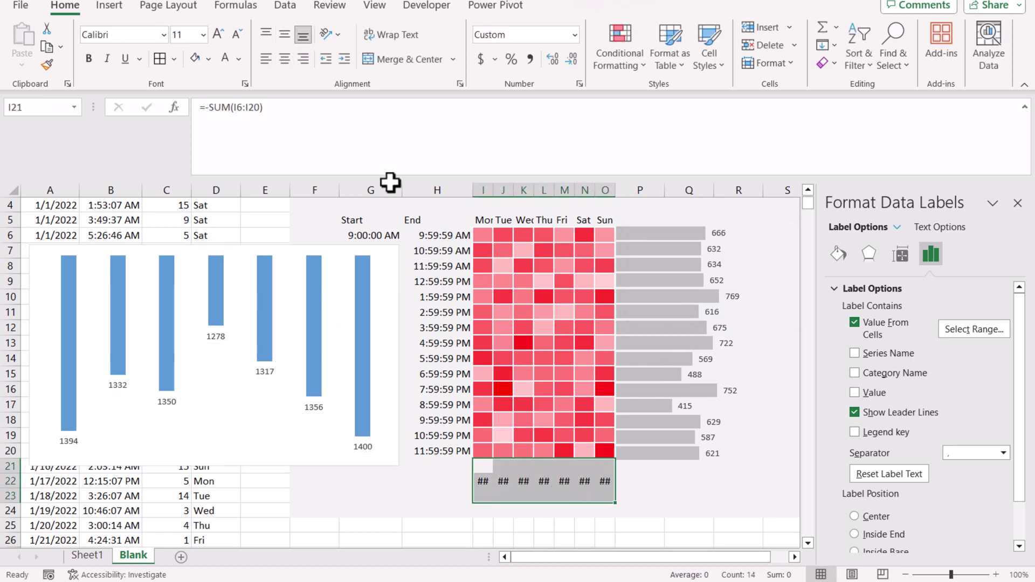
Step: Grey out the totals text and give the column chart no fill and no outline
click(239, 59)
click(225, 142)
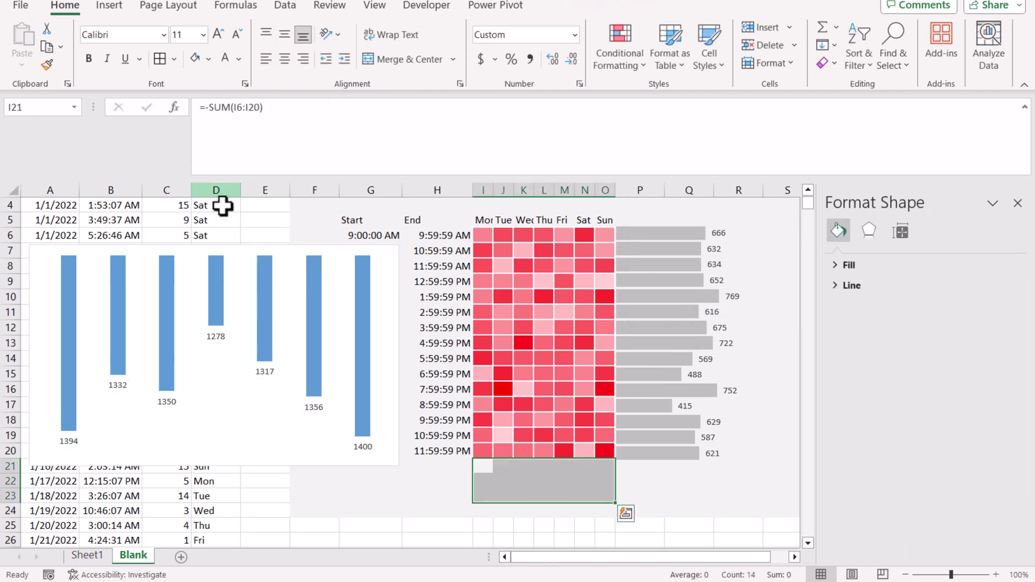
click(229, 246)
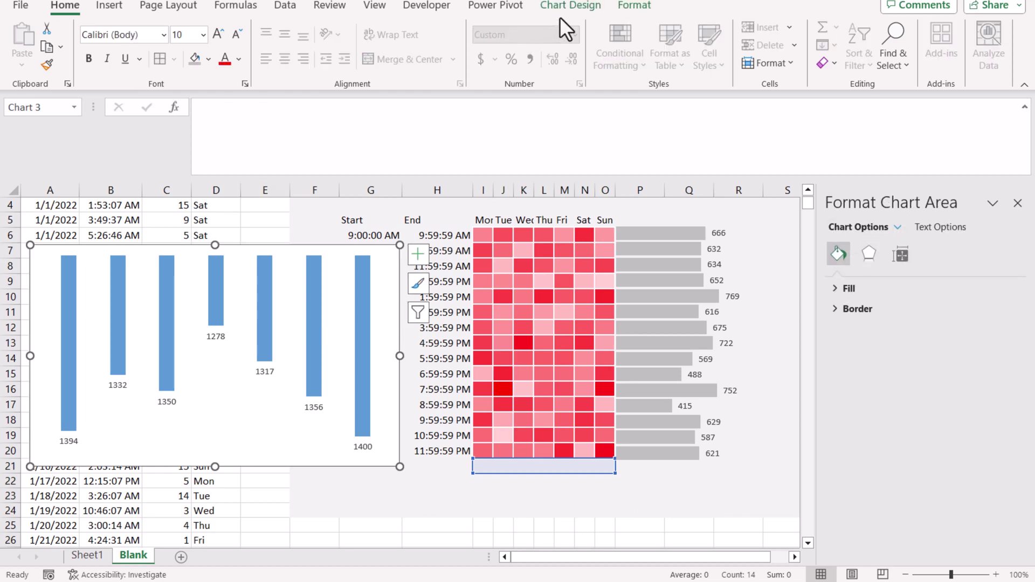
click(620, 11)
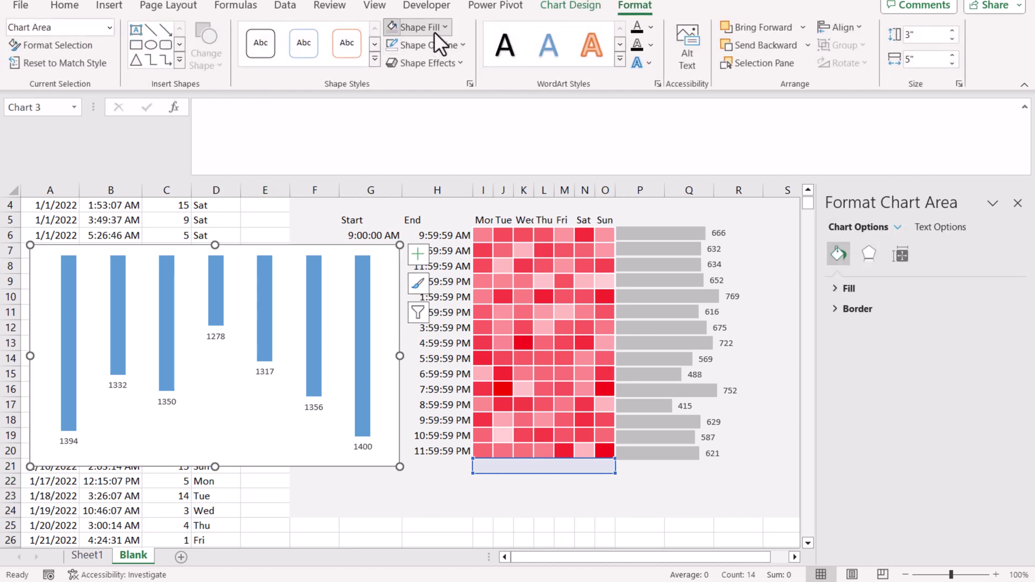
click(434, 32)
click(435, 269)
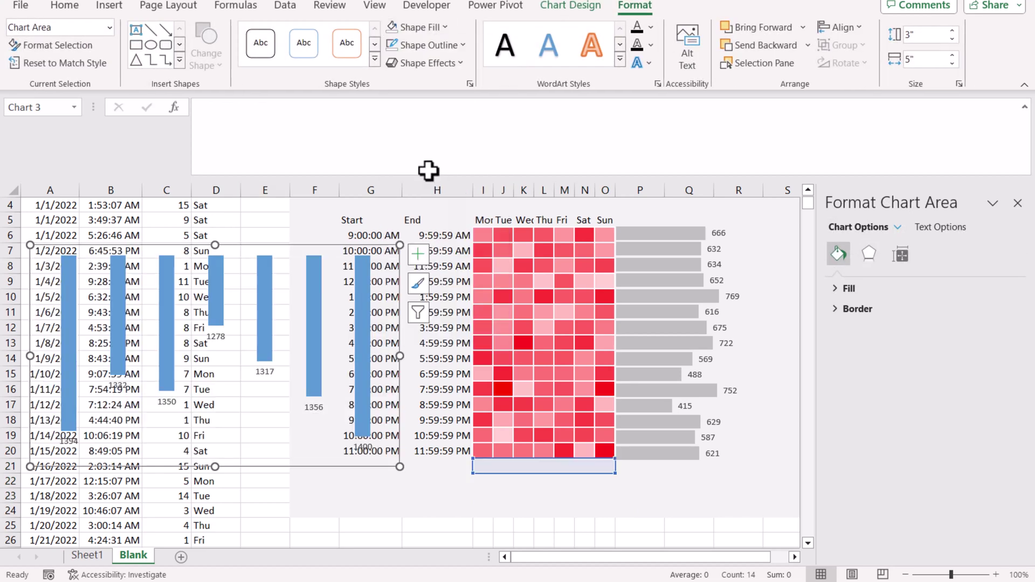
click(429, 44)
click(455, 277)
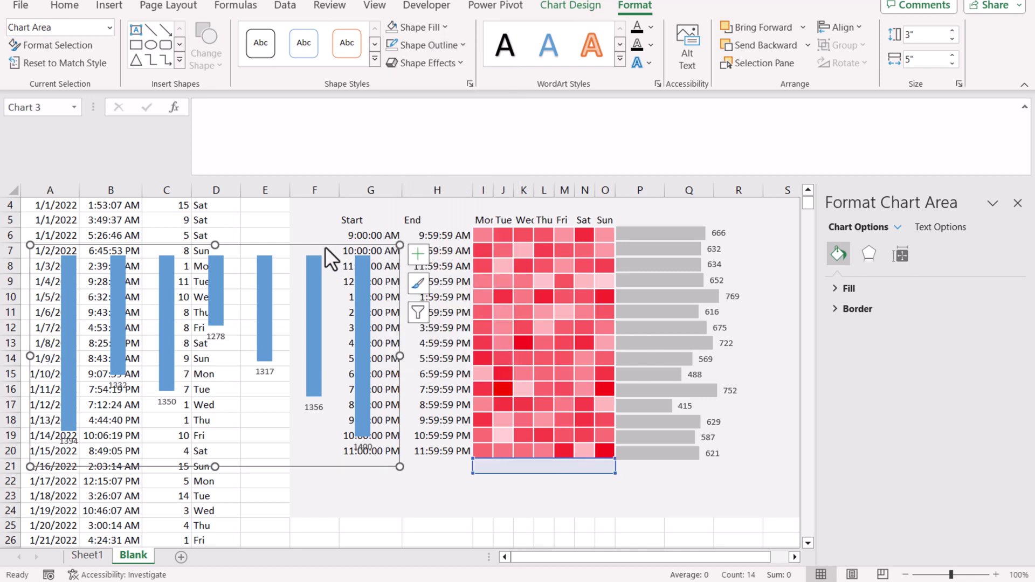
Step: Narrow the column gap width to 18% and size the chart beneath the heatmap's Mon–Sun columns
drag(326, 250, 601, 255)
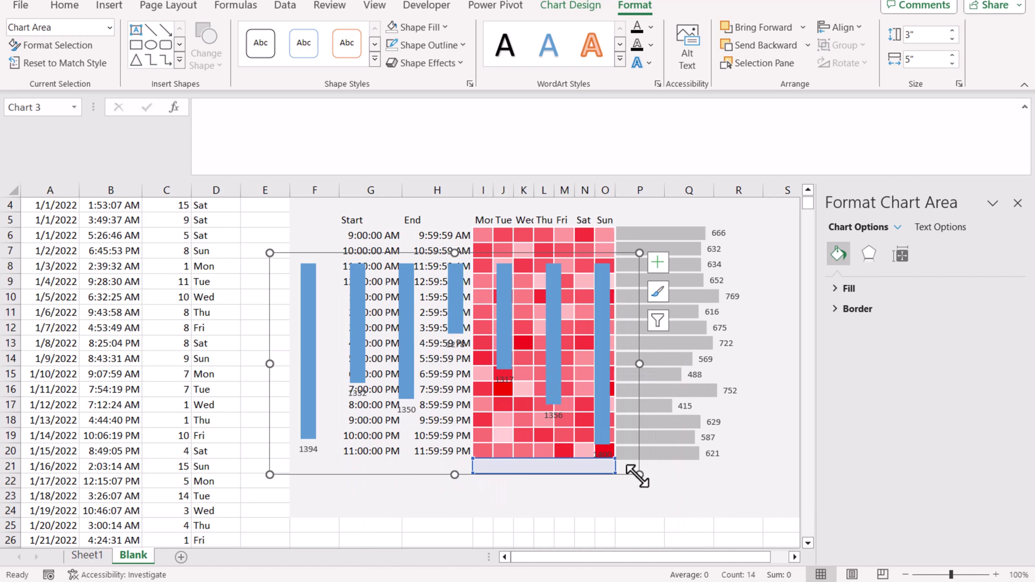
drag(639, 474, 469, 368)
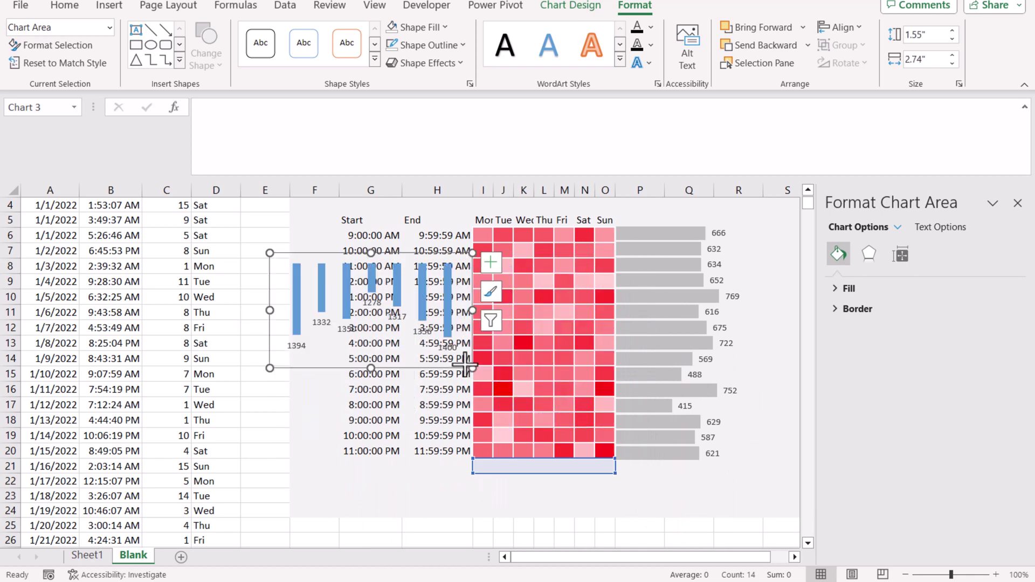
right_click(445, 299)
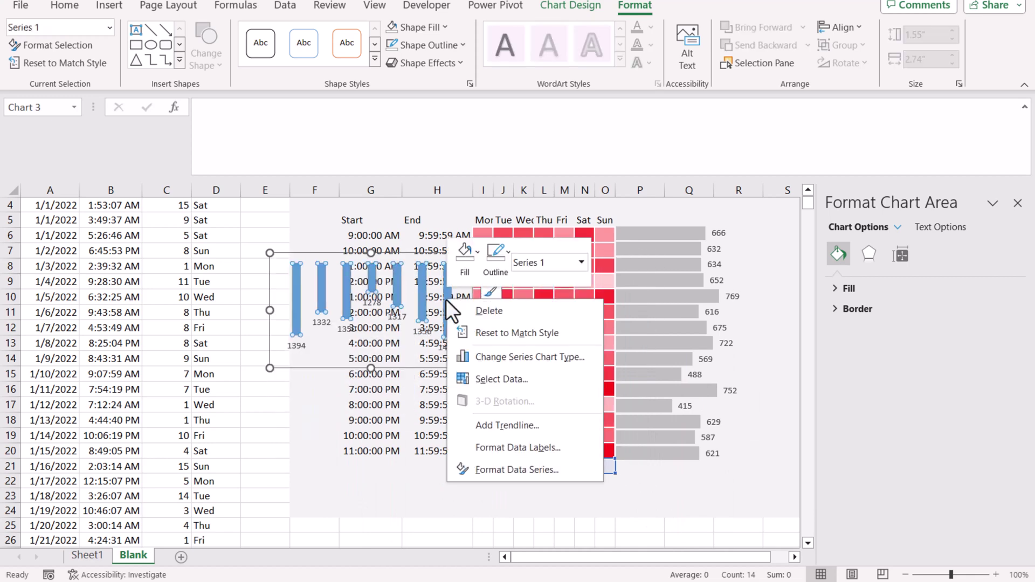
click(502, 473)
drag(925, 387, 911, 388)
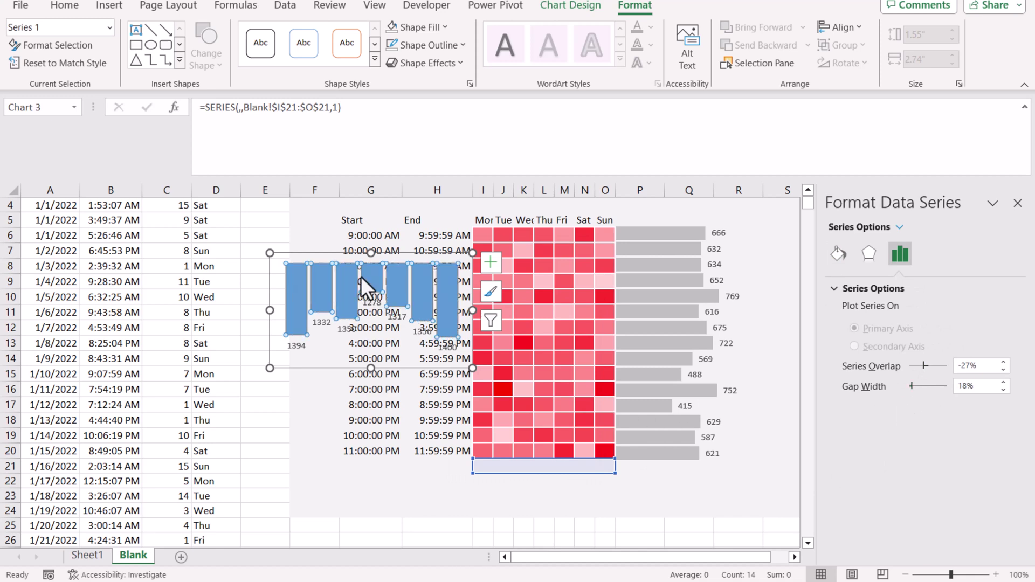
drag(357, 257, 546, 452)
drag(658, 507, 627, 511)
Step: Colour the hanging weekday columns grey to match the hourly total bars
click(739, 507)
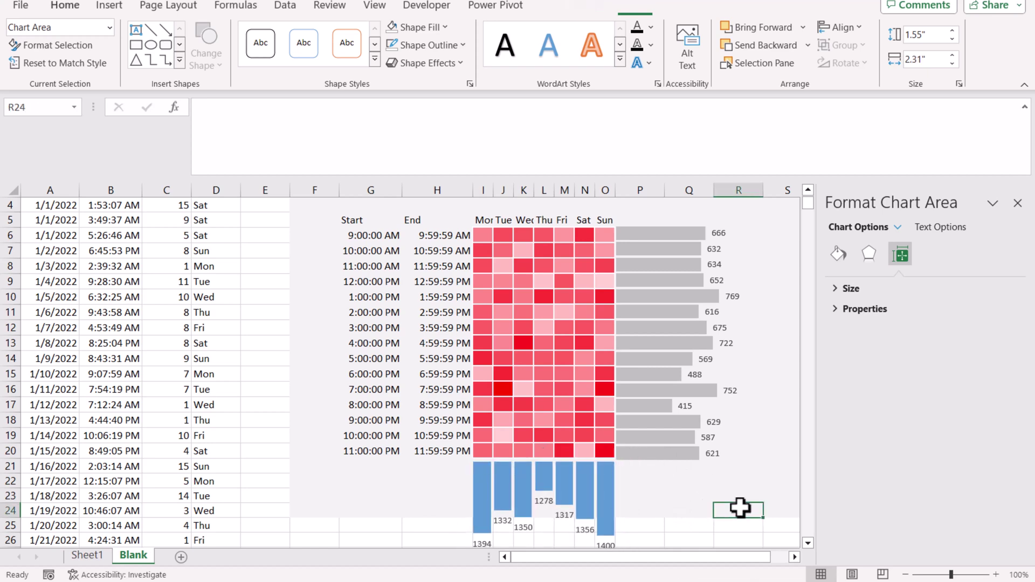
scroll(728, 487, down, 1)
drag(324, 453, 723, 510)
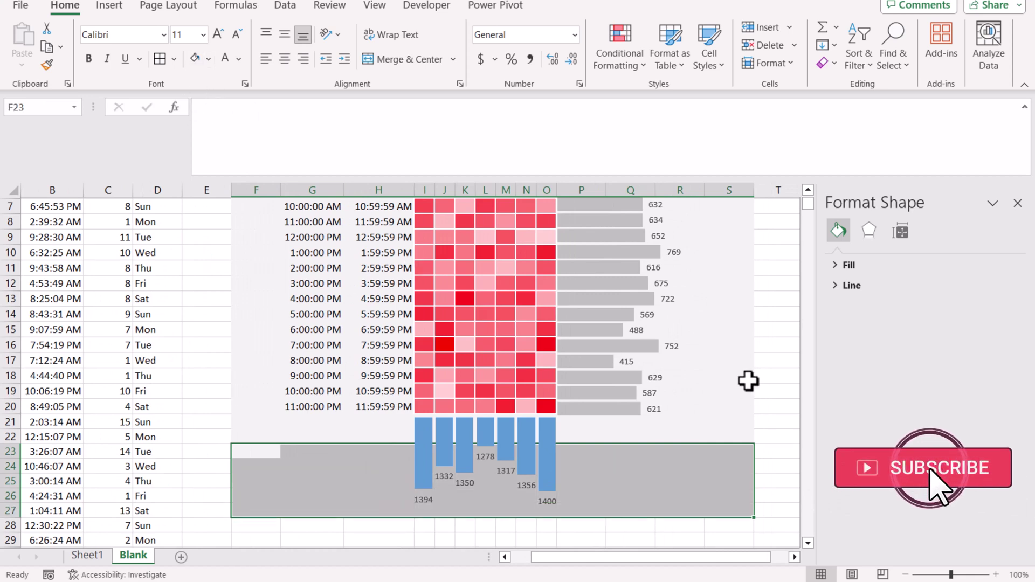
click(733, 362)
click(548, 456)
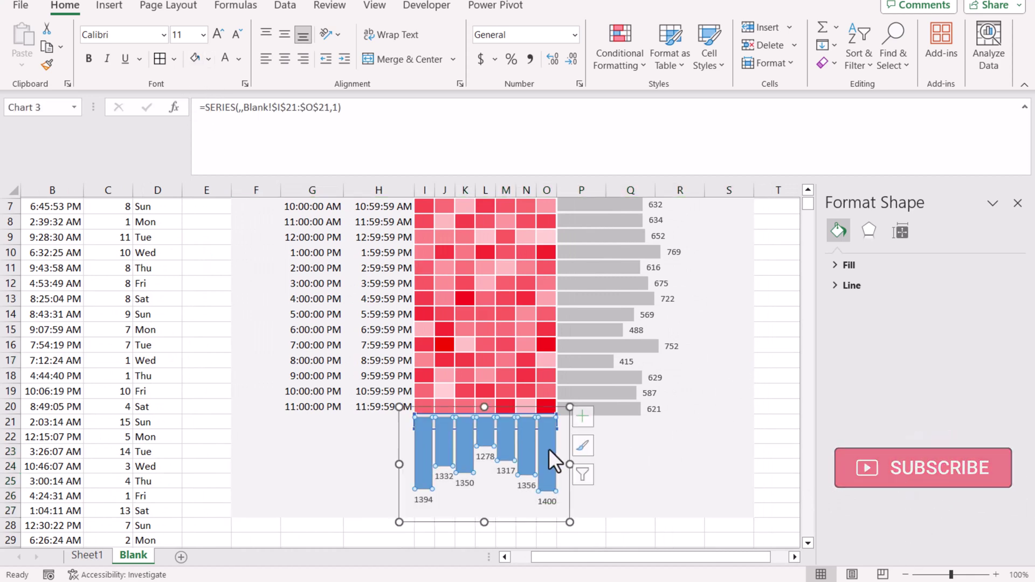
click(209, 56)
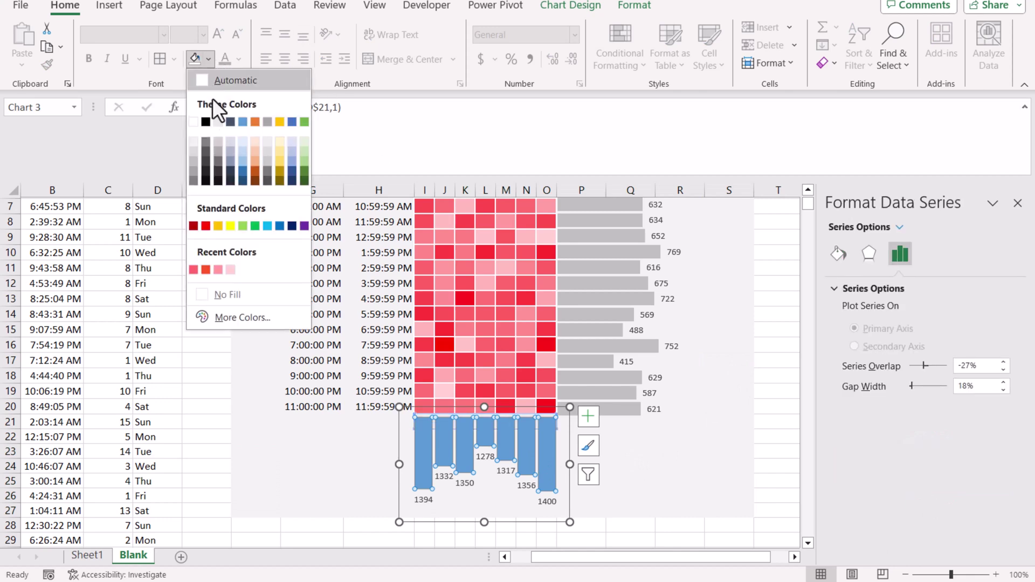
click(195, 165)
click(738, 423)
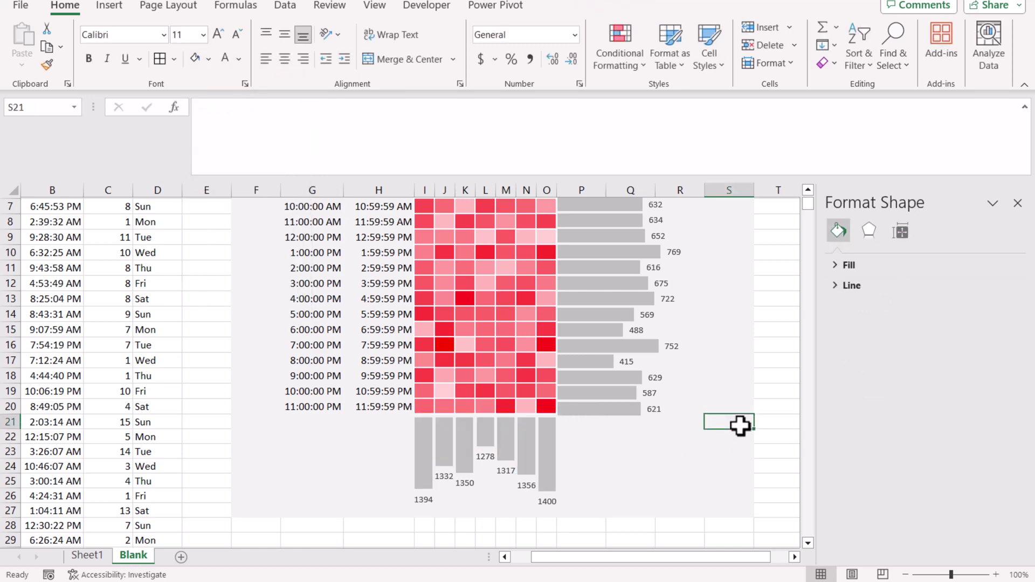
click(541, 448)
click(542, 411)
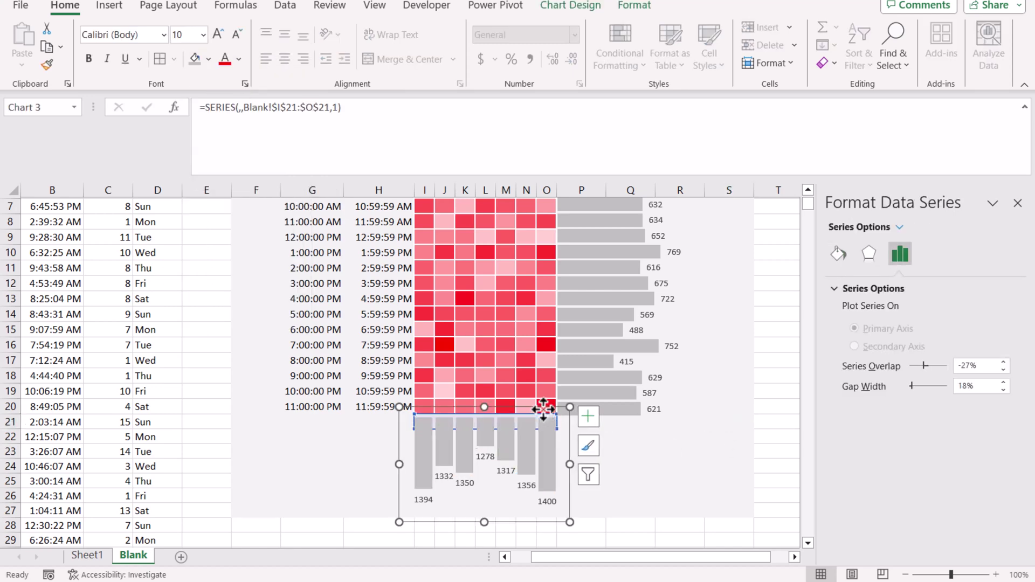
click(761, 395)
Step: Close the Format Shape pane and collapse the formula bar to a single line
scroll(772, 400, up, 1)
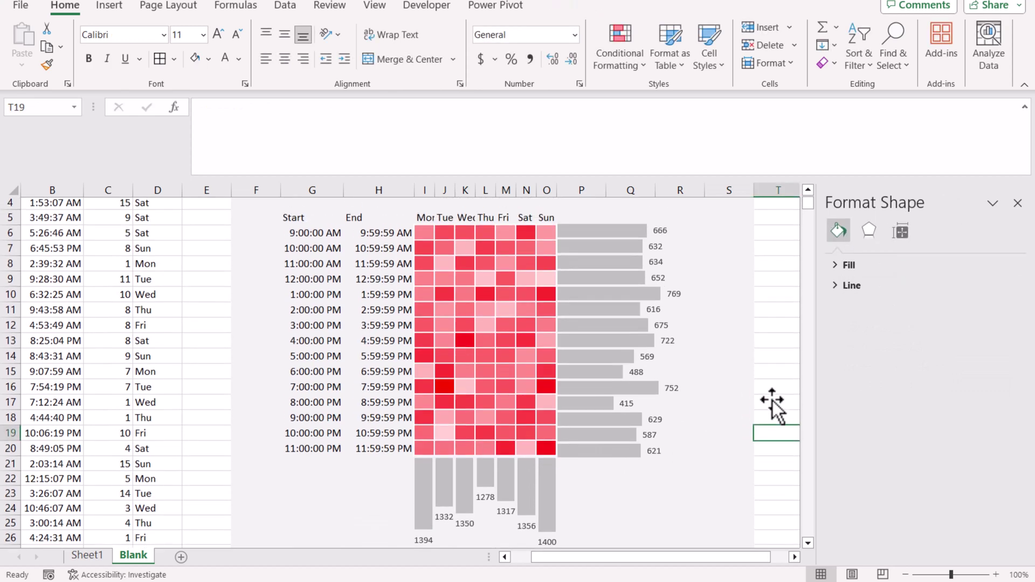
click(1016, 204)
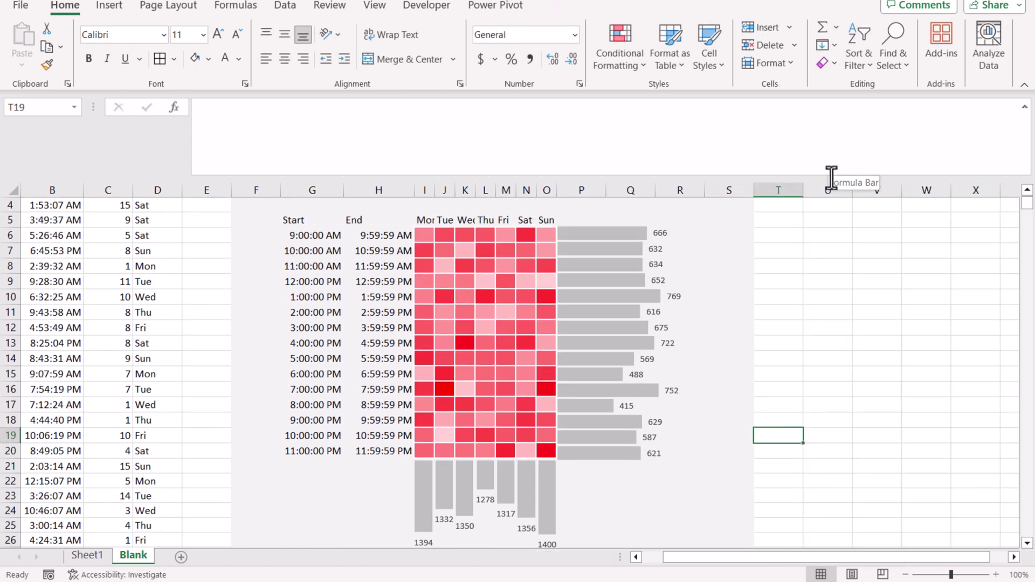
drag(817, 176, 815, 107)
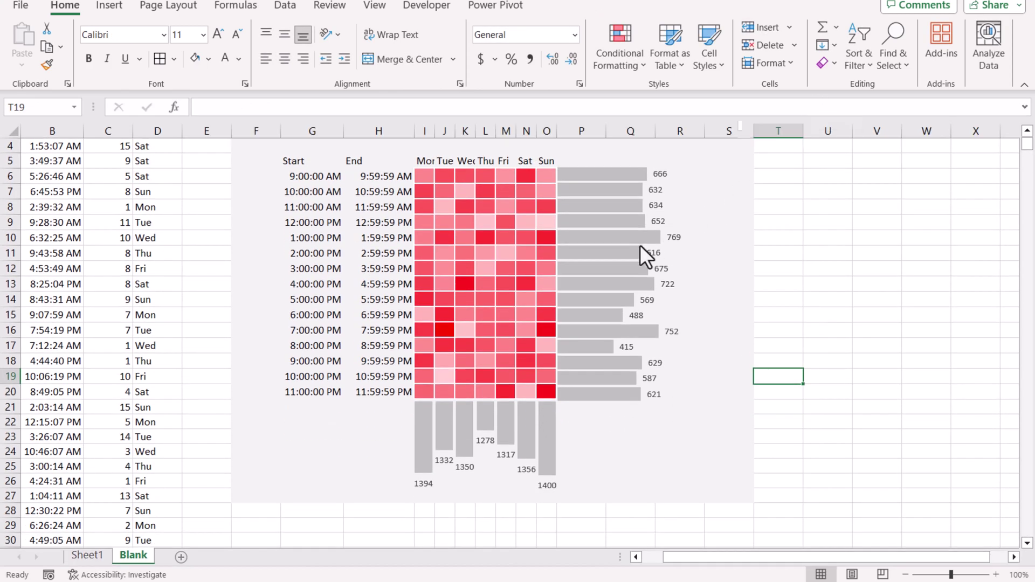
mouse_move(627, 250)
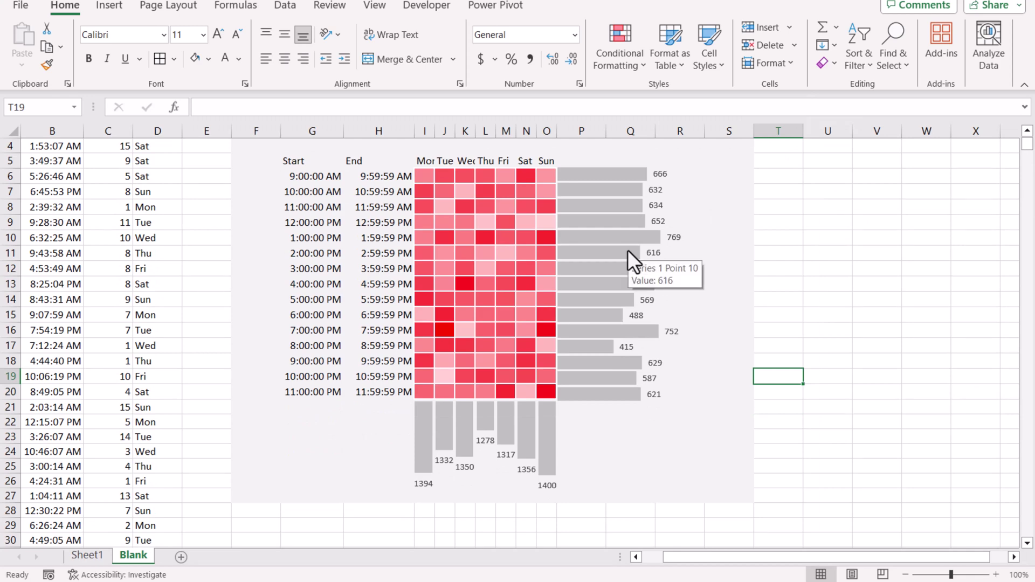